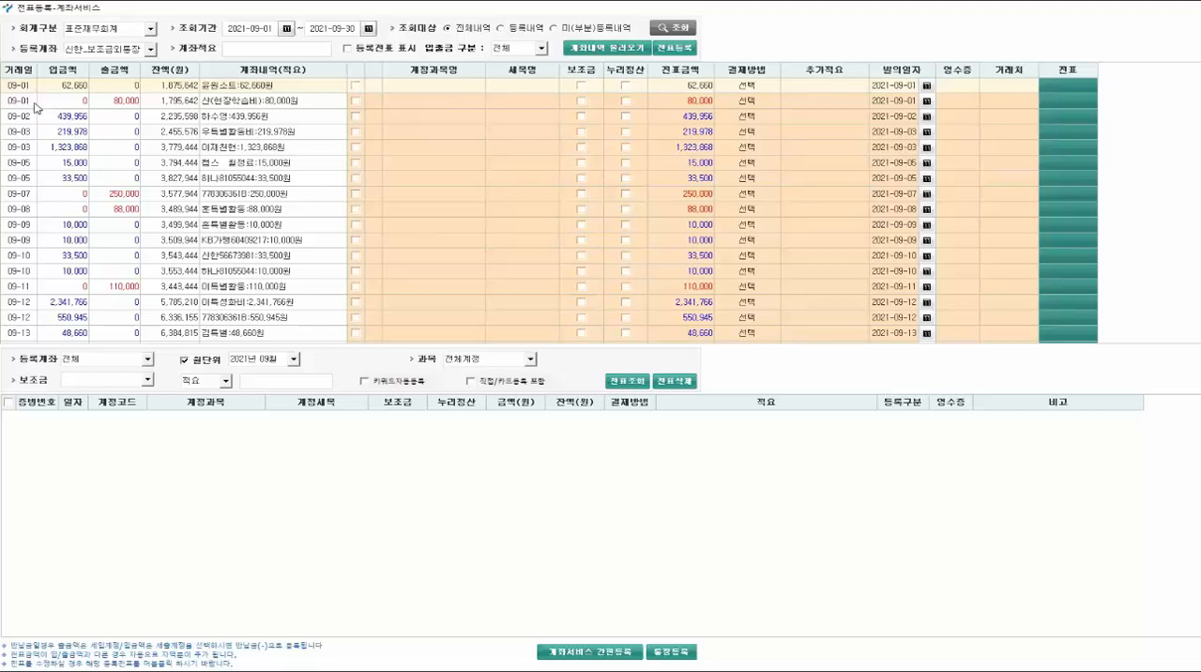
# - Assign the revenue account 전입금 and the payment method 계좌이체 to the 09-01 deposit of 62,660
pyautogui.doubleClick(427, 86)
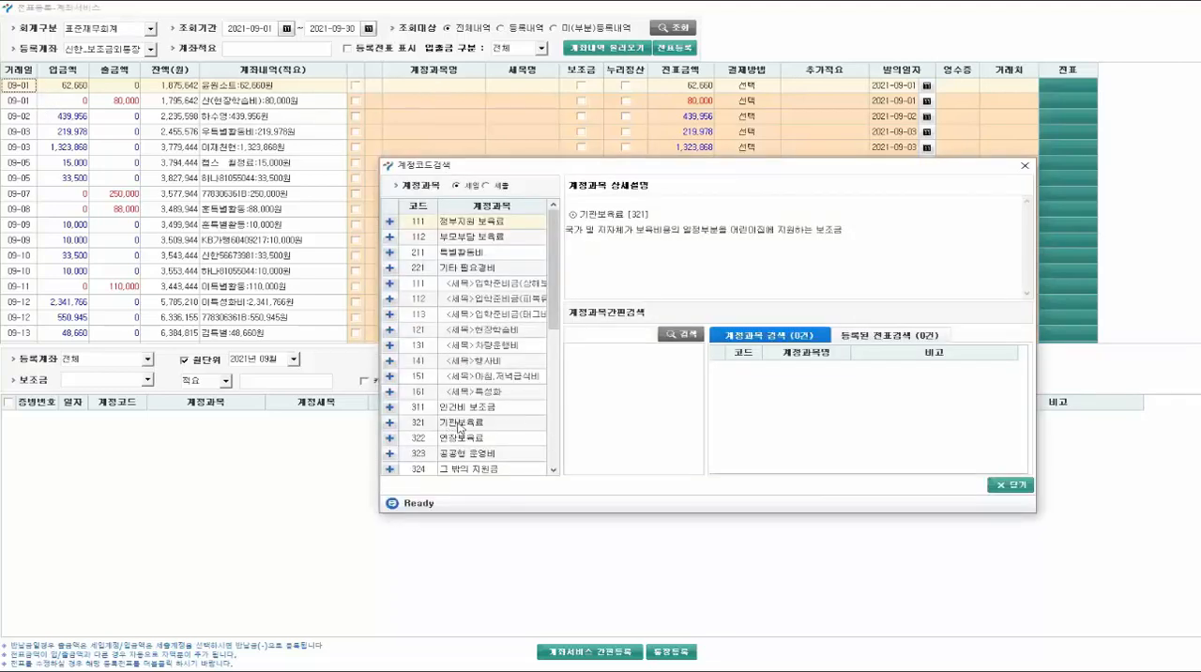
pyautogui.scroll(-5, 463, 426)
pyautogui.click(448, 365)
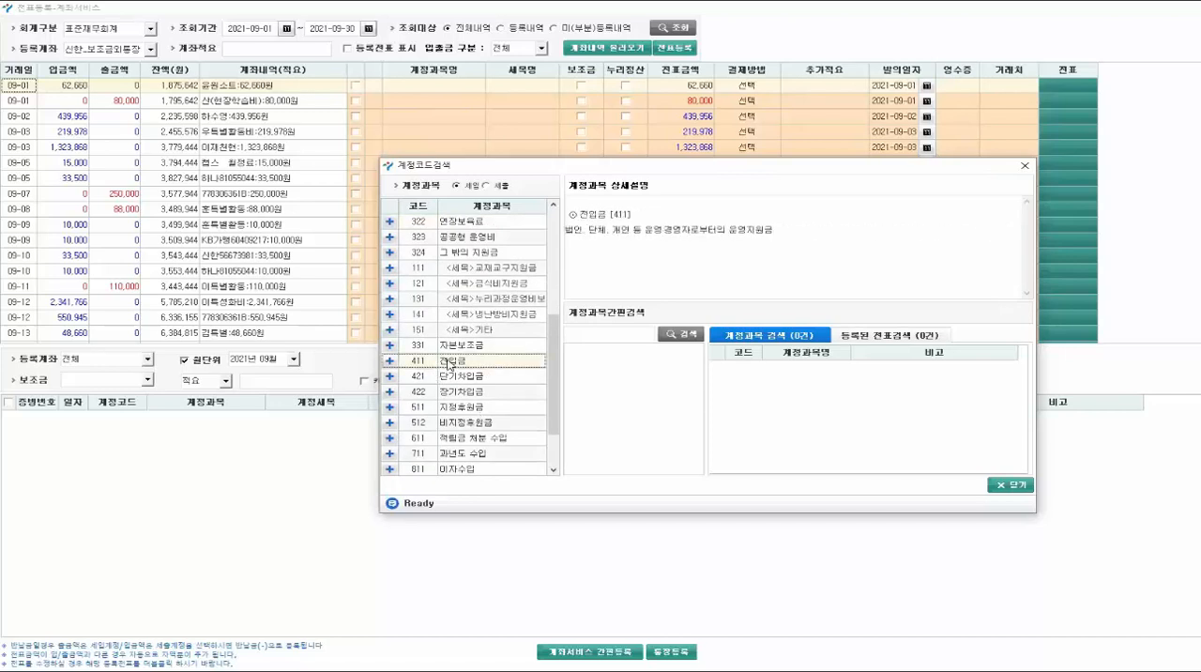
pyautogui.doubleClick(449, 366)
pyautogui.click(758, 87)
pyautogui.click(758, 87)
pyautogui.click(743, 124)
# - Add the note "어느반 누구 위탁보육료 지원금, 8월 중도퇴소로 일할 지급됨." to the 09-01 deposit and register its voucher
pyautogui.click(808, 83)
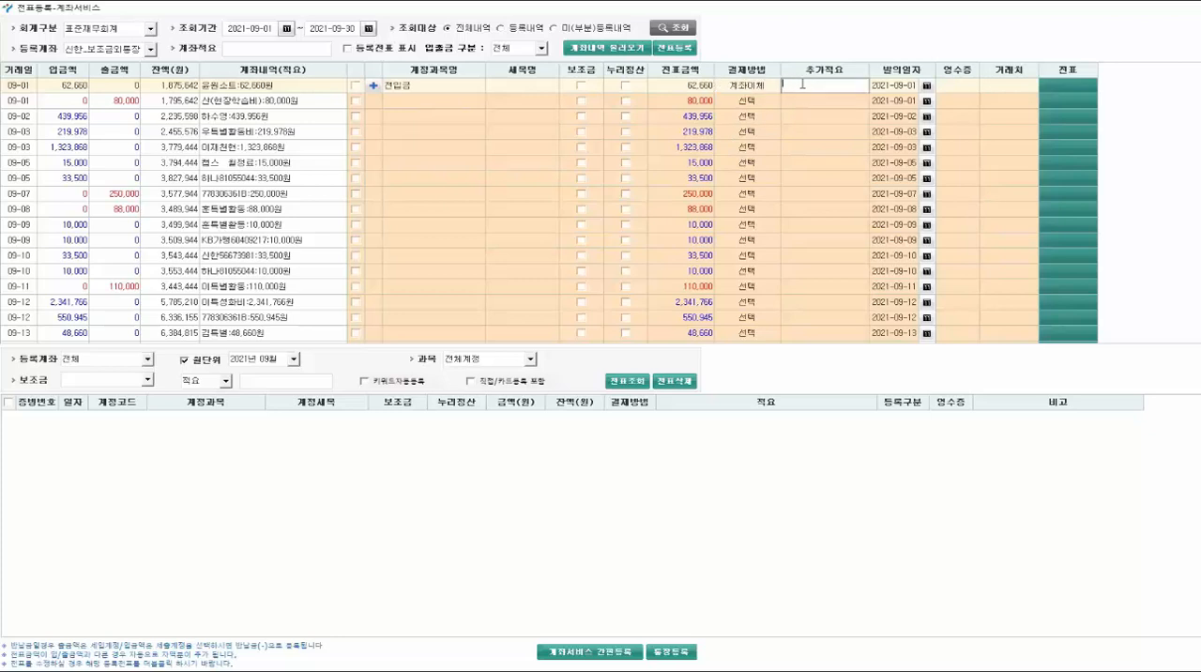
pyautogui.write('날짜: 계ㅈ정ㄱㅘ목 및')
pyautogui.press('BackSpace')
pyautogui.press('BackSpace')
pyautogui.press('BackSpace')
pyautogui.press('BackSpace')
pyautogui.press('BackSpace')
pyautogui.press('BackSpace')
pyautogui.press('BackSpace')
pyautogui.press('BackSpace')
pyautogui.press('BackSpace')
pyautogui.press('BackSpace')
pyautogui.write('어느반')
pyautogui.write(' ㄴ')
pyautogui.write('누구')
pyautogui.write(' 취ㅁ')
pyautogui.write('탁보육료')
pyautogui.write(' ㅅ')
pyautogui.press('BackSpace')
pyautogui.write('수ㅇ')
pyautogui.press('BackSpace')
pyautogui.press('BackSpace')
pyautogui.write('ㅈㅣ원금. 8월 중도퇴소로 일할 지급됨')
pyautogui.click(680, 50)
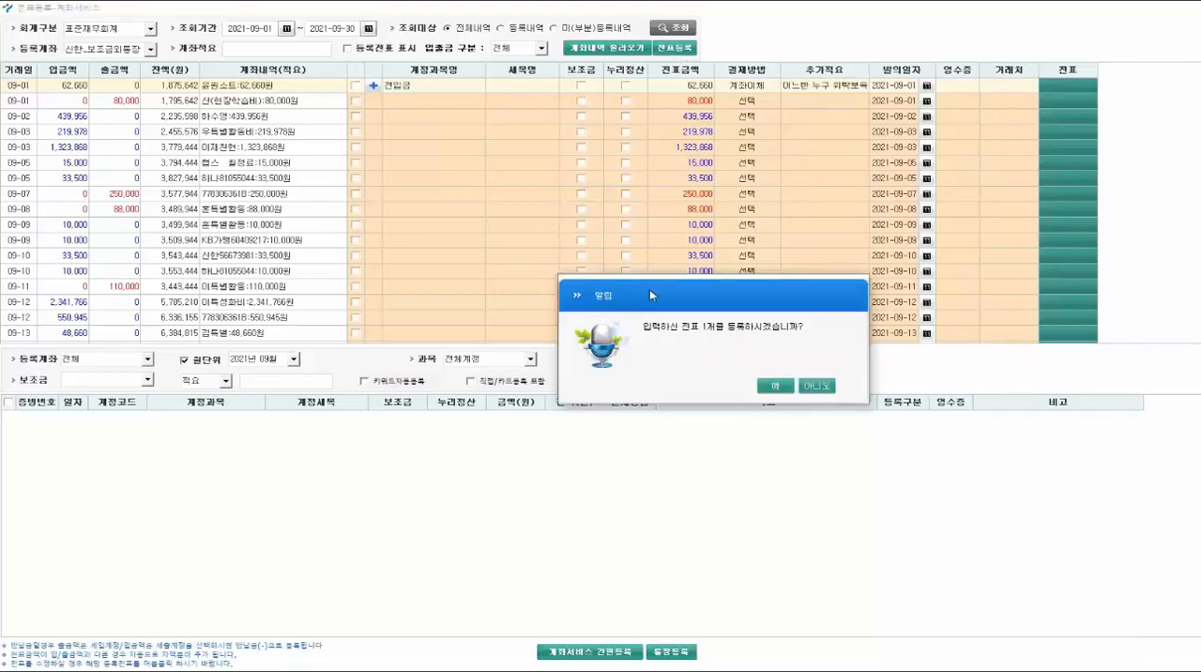
pyautogui.click(774, 392)
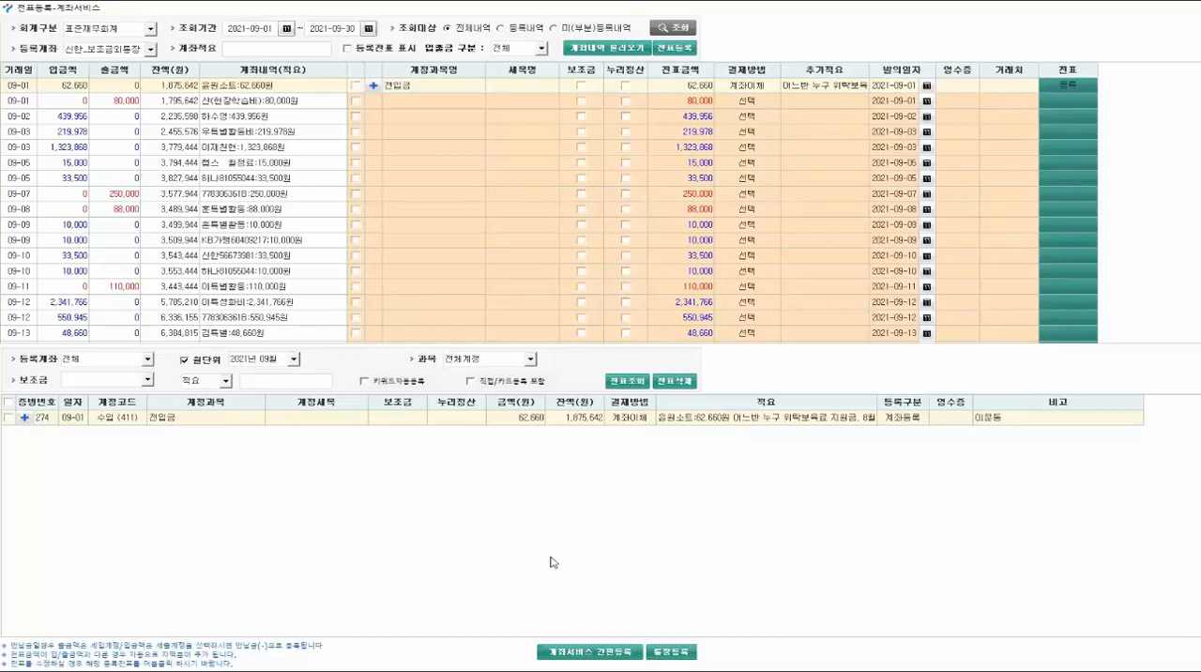
# - Search the revenue account codes for 보육료 from the 09-01 withdrawal row and view the matching registered vouchers
pyautogui.doubleClick(420, 106)
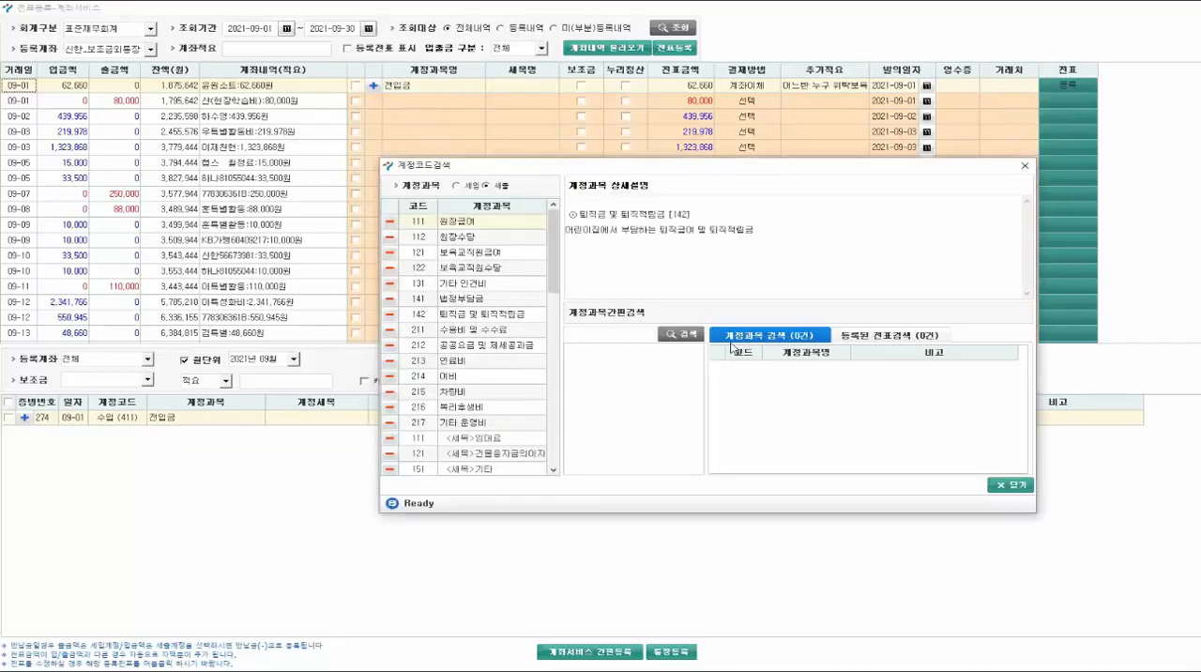
pyautogui.click(456, 186)
pyautogui.click(584, 334)
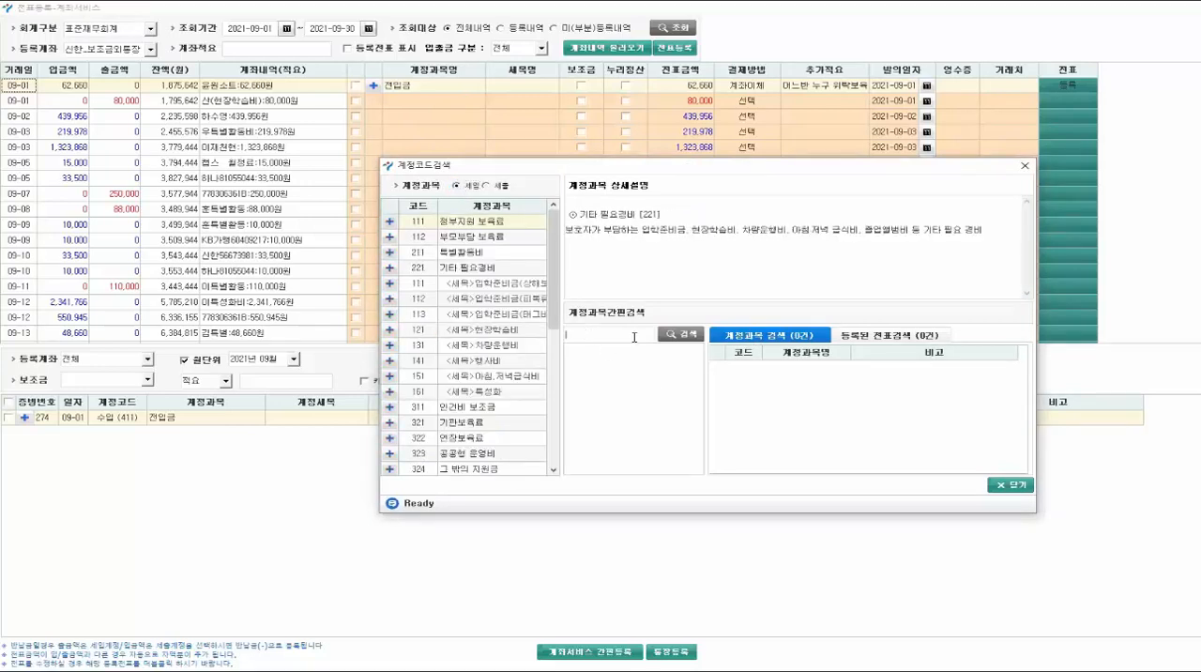
pyautogui.write('우ㅅㅂ')
pyautogui.press('BackSpace')
pyautogui.press('BackSpace')
pyautogui.press('BackSpace')
pyautogui.write('보육')
pyautogui.click(675, 339)
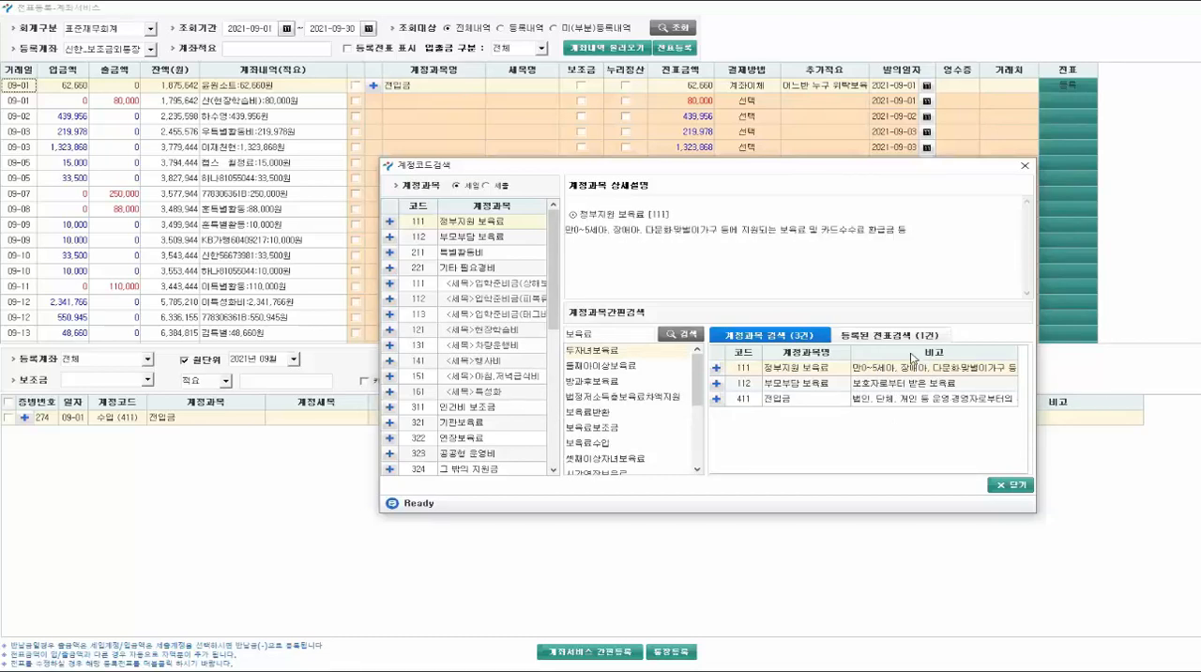
pyautogui.click(882, 336)
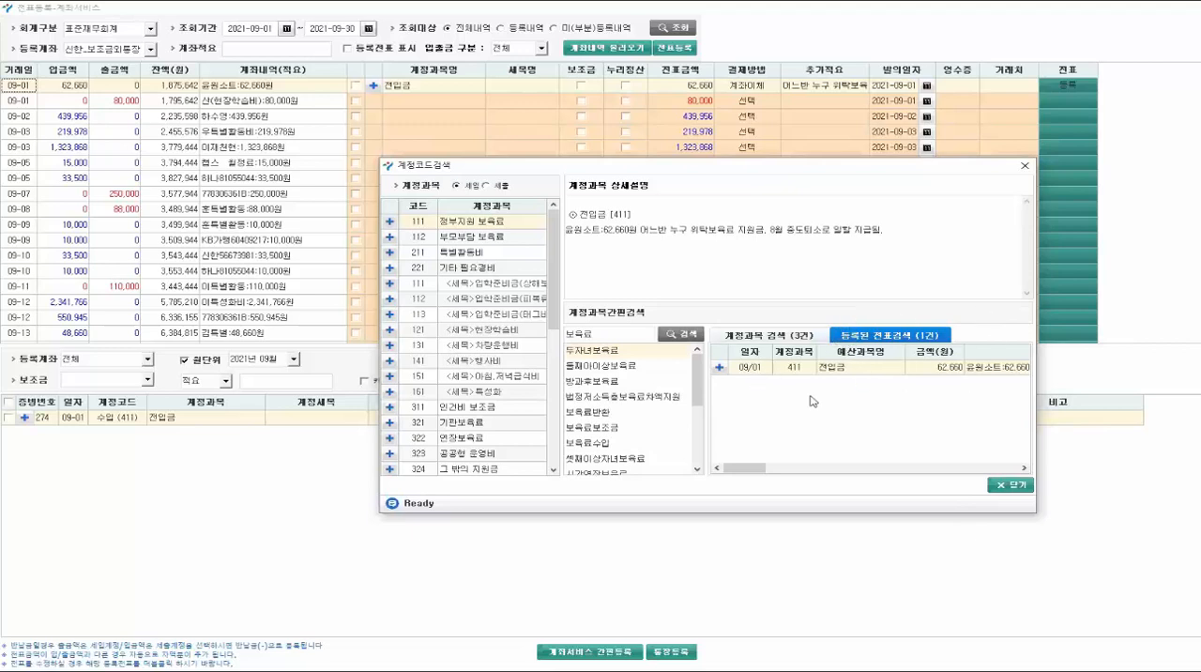
pyautogui.click(1011, 485)
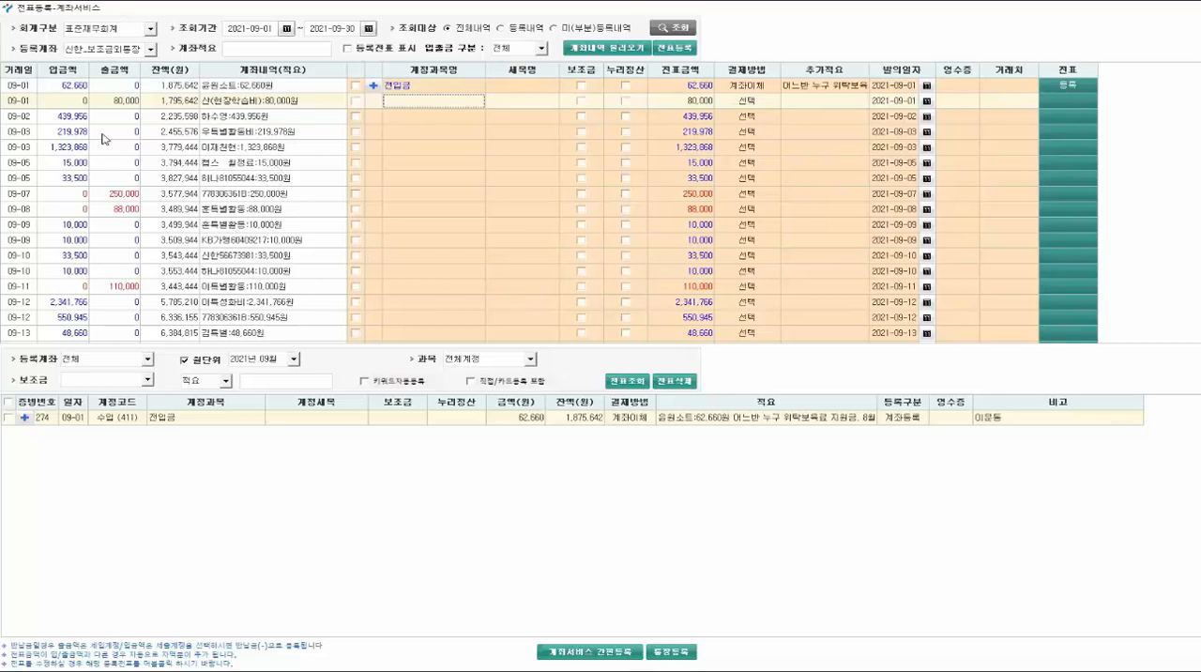
# - Assign the revenue account 특별활동비 and the payment method 아이행복카드 to the 09-13 deposit
pyautogui.scroll(-2, 342, 197)
pyautogui.scroll(-2, 373, 200)
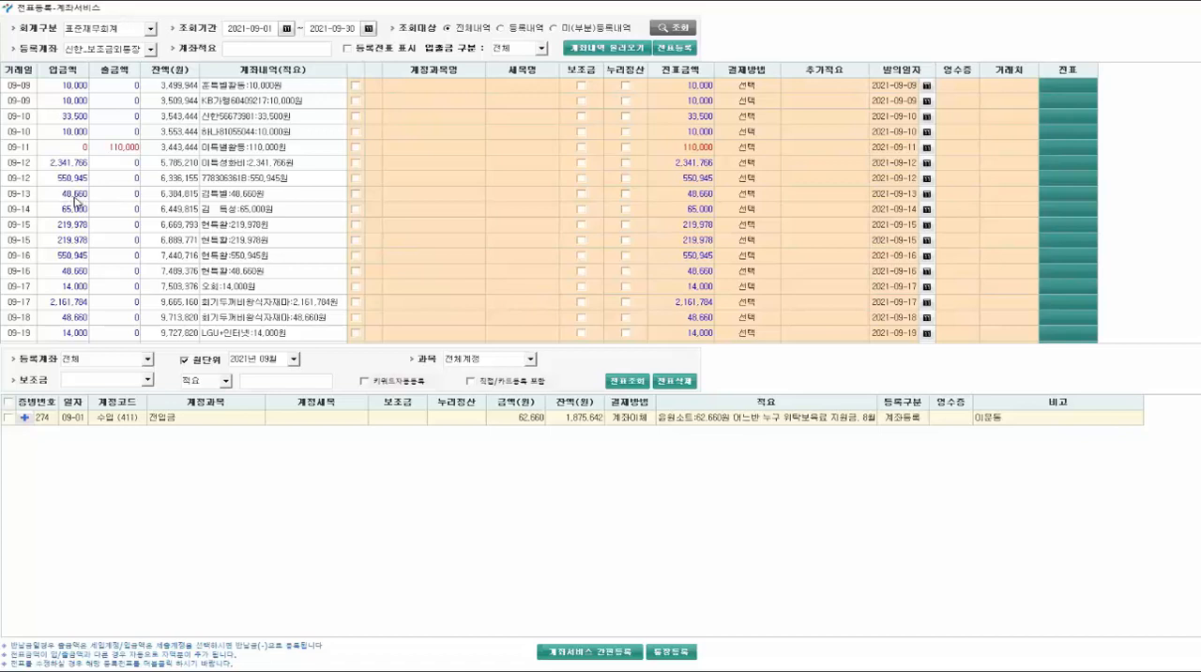
pyautogui.click(407, 206)
pyautogui.click(459, 254)
pyautogui.doubleClick(460, 254)
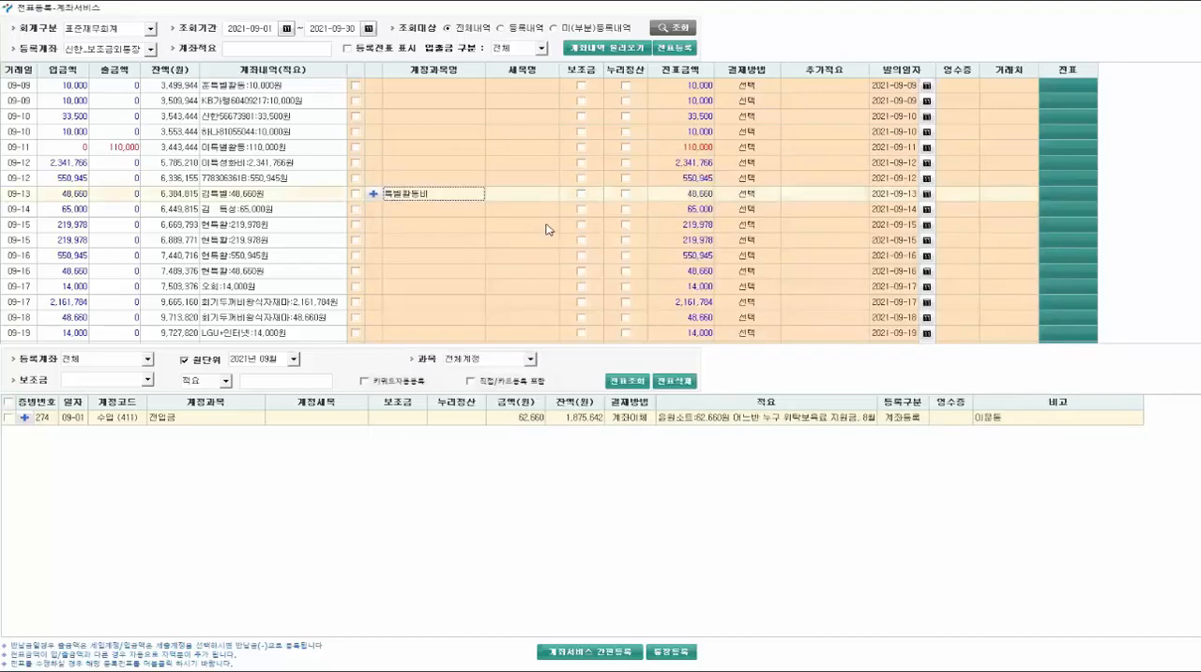
pyautogui.click(755, 195)
pyautogui.click(755, 194)
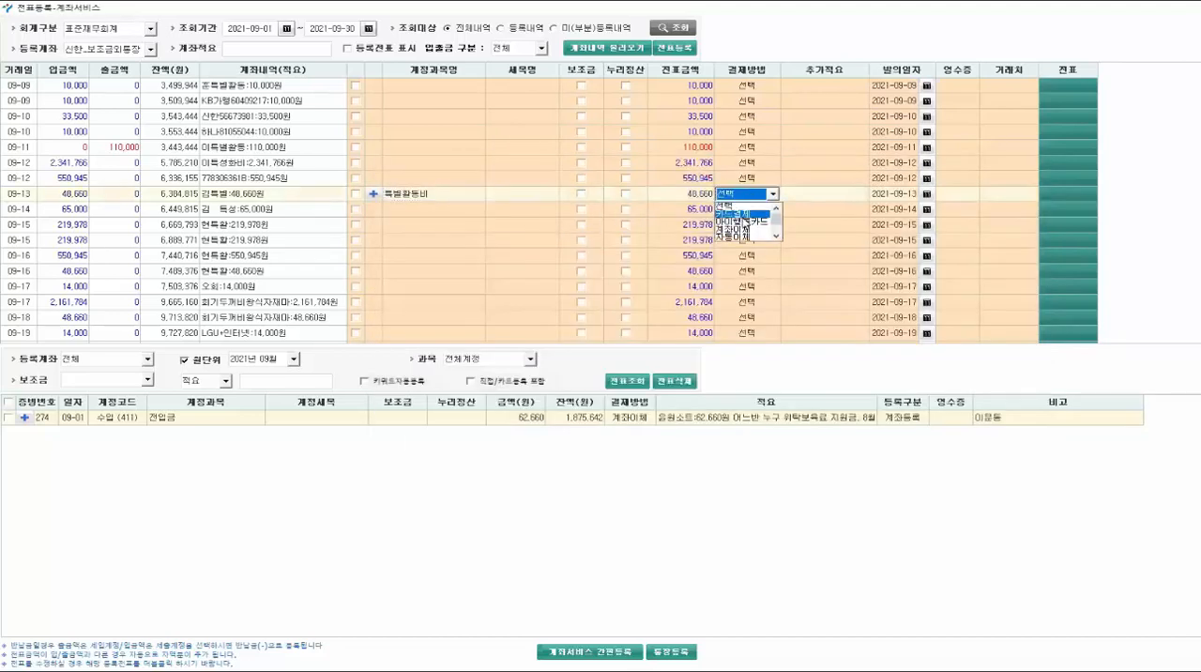
pyautogui.click(742, 224)
# - Set the voucher amount of the 09-13 special-activity deposit to 48,700, splitting off the difference
pyautogui.click(685, 195)
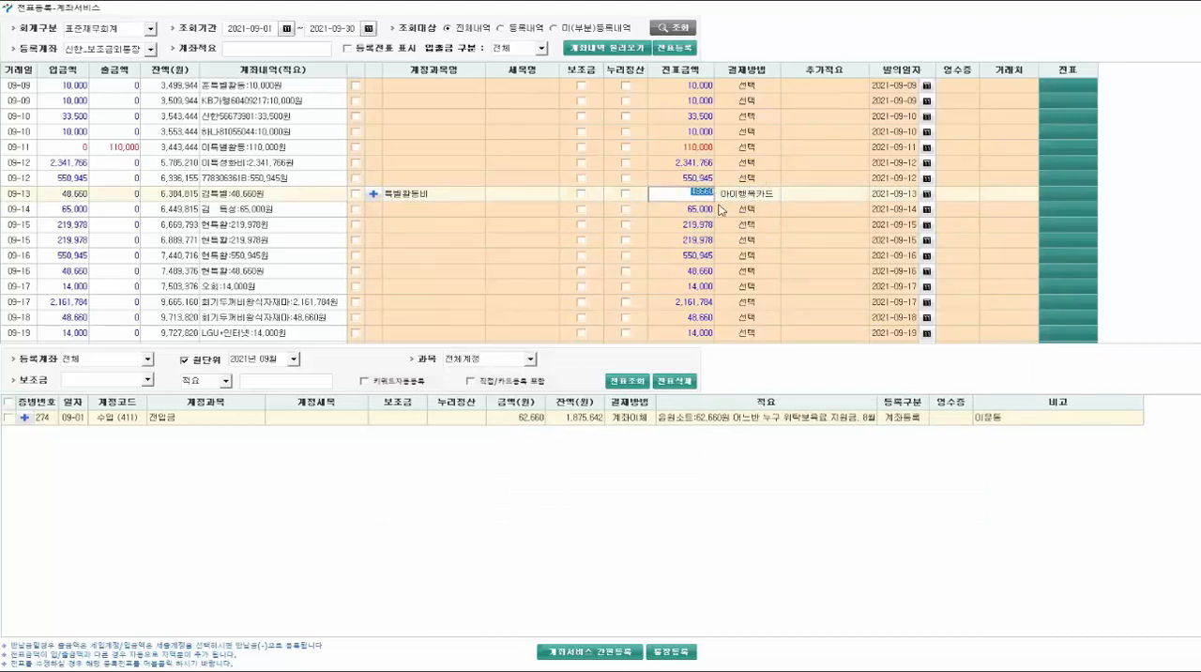
pyautogui.write('48700')
pyautogui.press('Return')
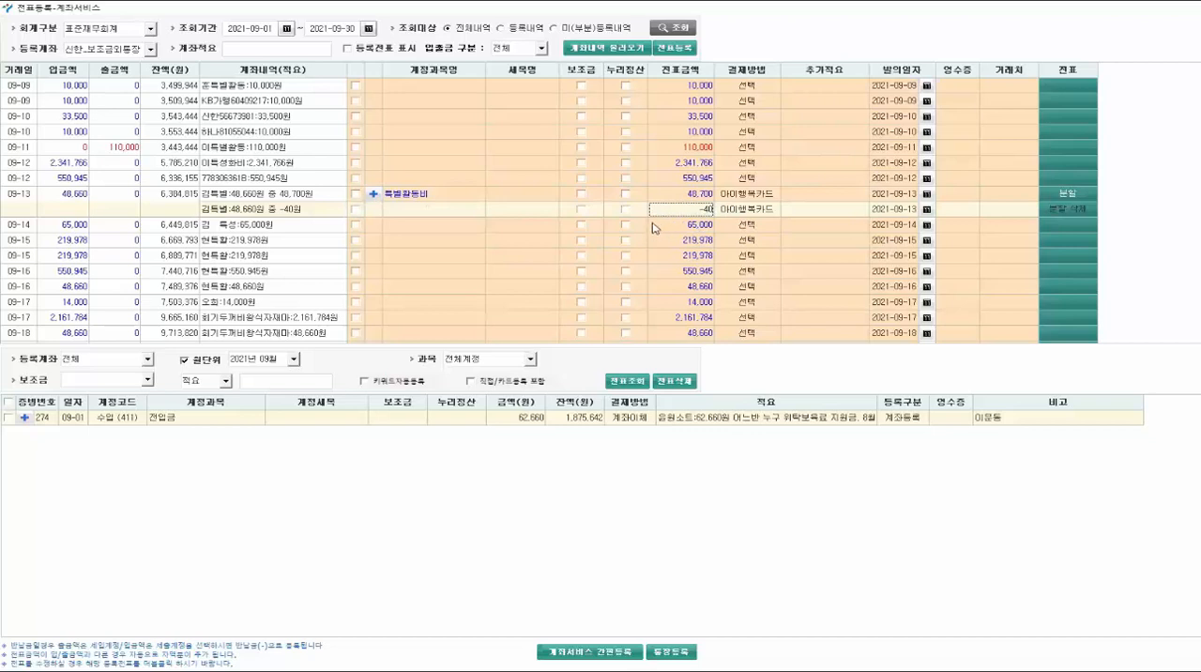
# - Assign the expense account 수용비 및 수수료 to the split row beneath the 09-13 deposit
pyautogui.click(434, 218)
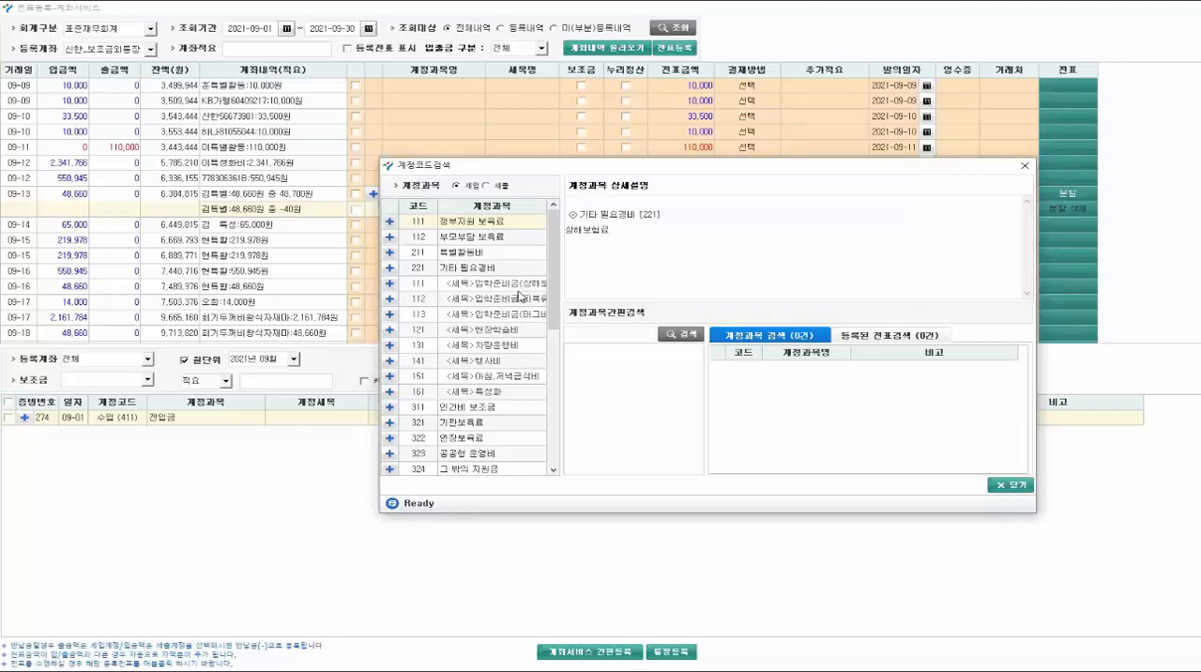
pyautogui.click(486, 186)
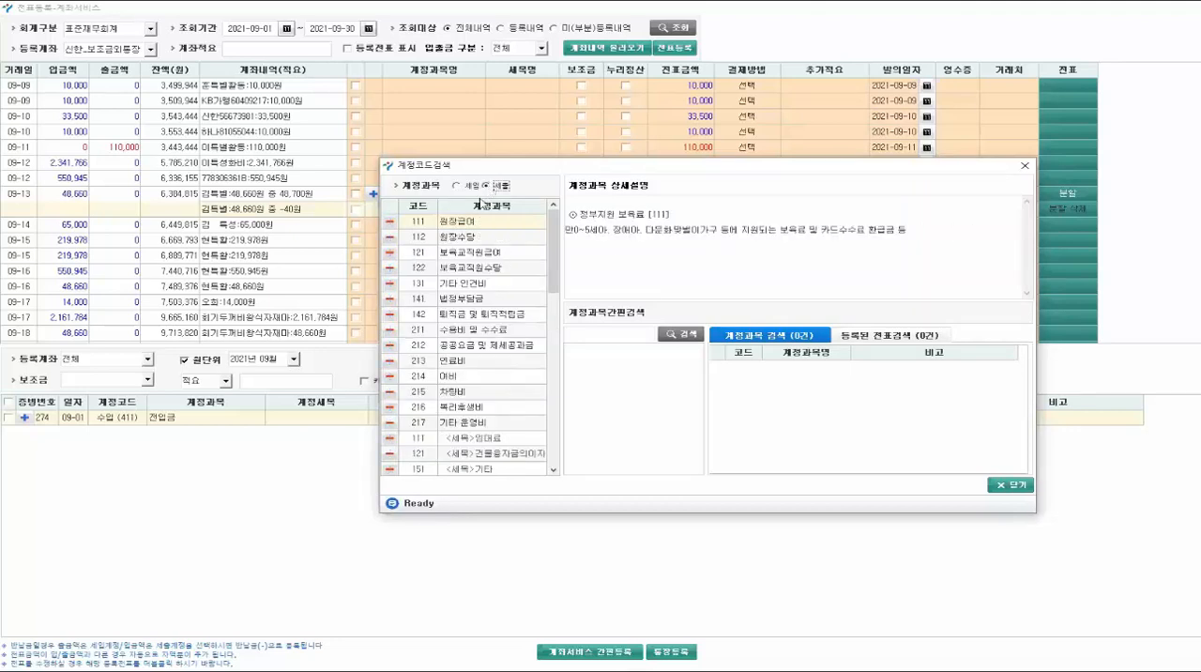
pyautogui.click(480, 332)
pyautogui.doubleClick(479, 332)
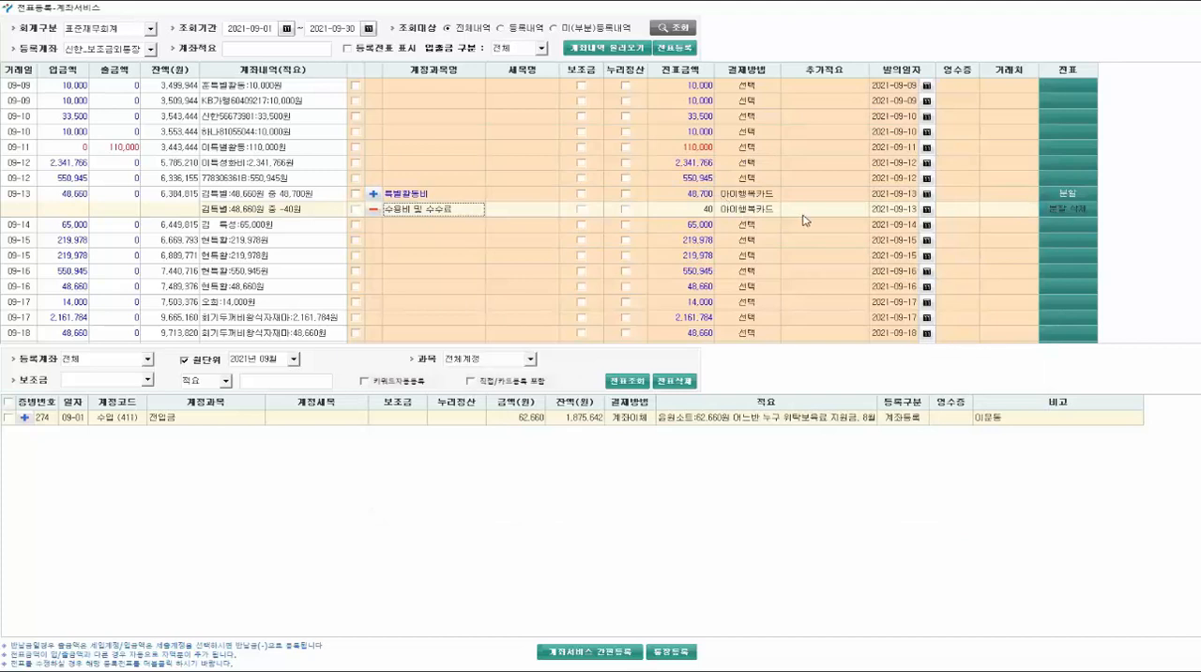
# - Add the note "특별활동비 아이행복카드 결제 수수료" to the 09-13 fee row and register both split vouchers
pyautogui.click(803, 209)
pyautogui.write('특')
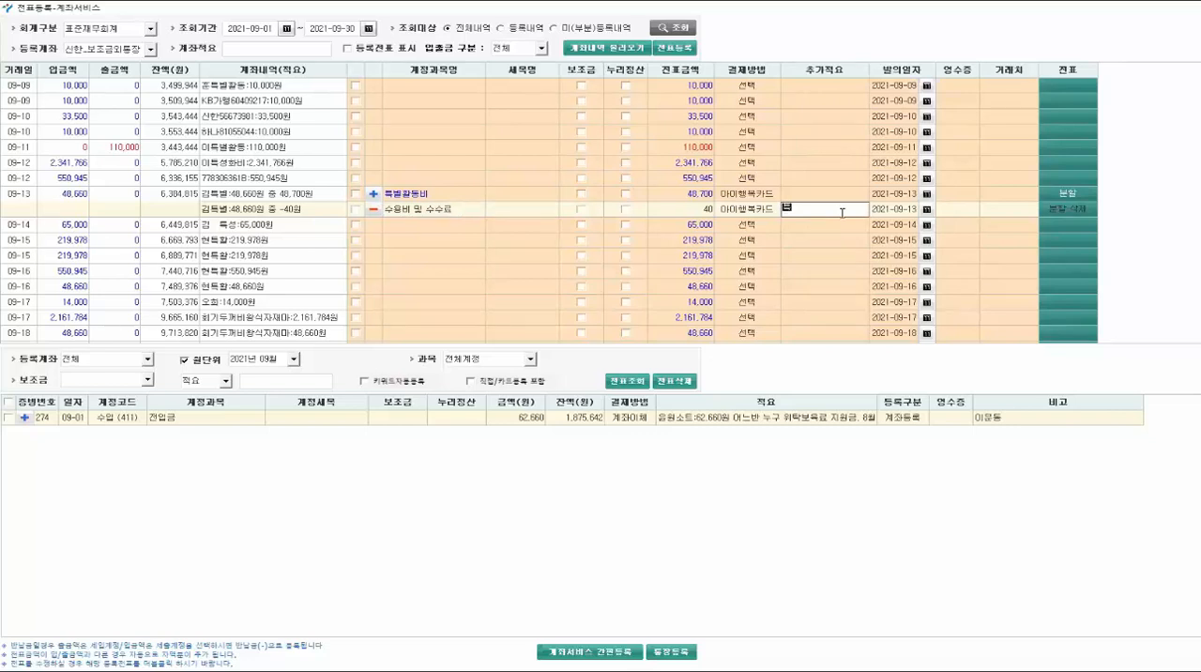
pyautogui.write('별활동비 아이행복카드 결제 수수료')
pyautogui.click(674, 48)
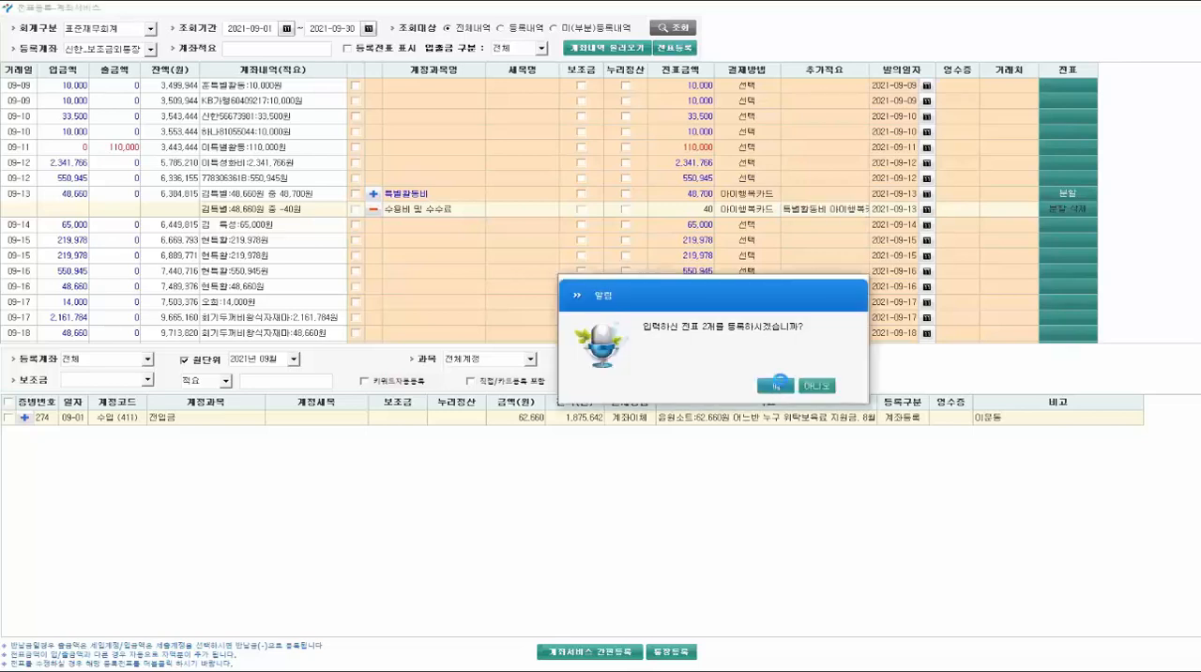
pyautogui.click(775, 383)
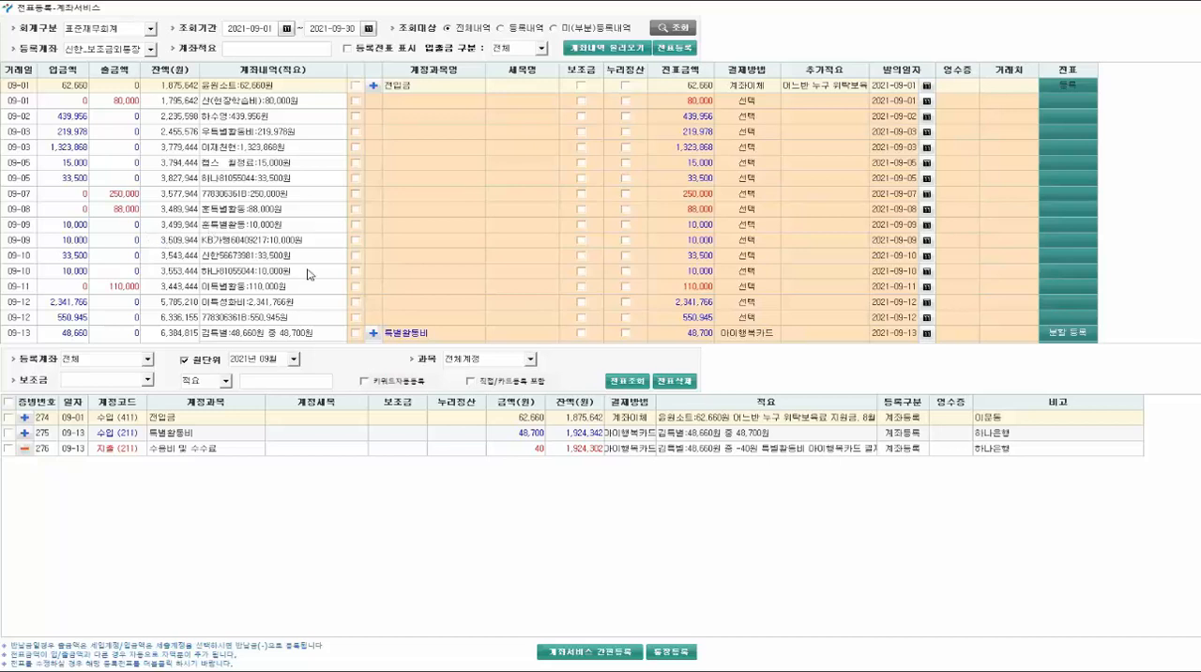
# - Start a new expense (세출) entry in the keyword auto-registration of 계좌서비스 간편등록
pyautogui.scroll(-1, 218, 315)
pyautogui.scroll(-7, 219, 315)
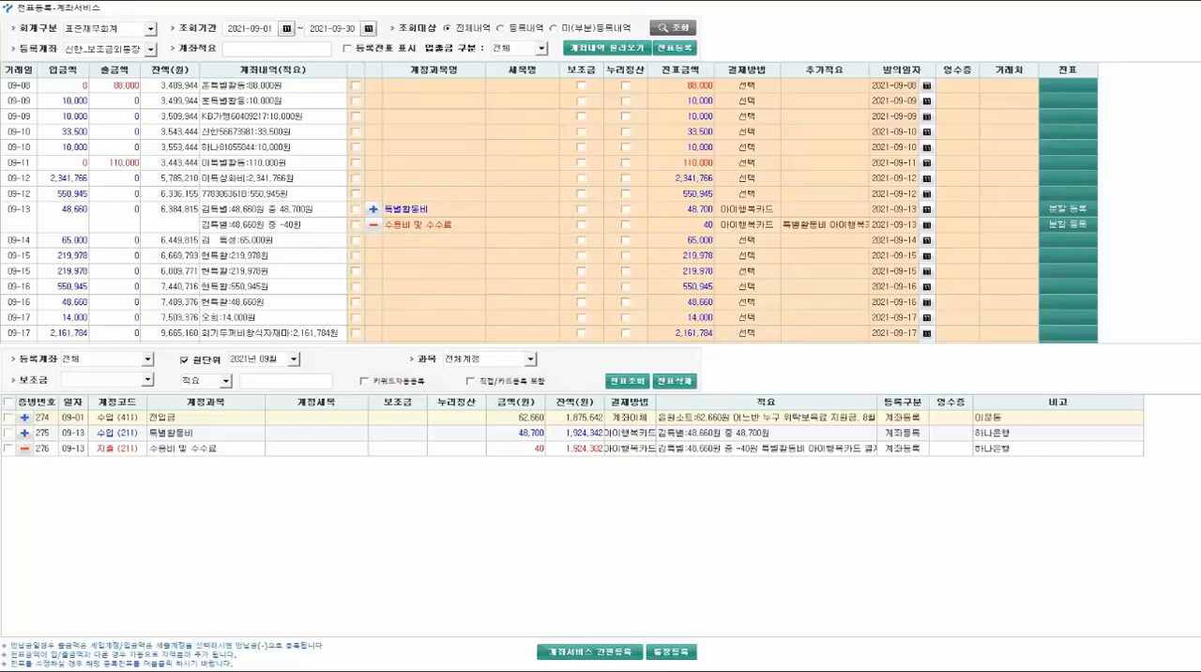
pyautogui.click(577, 653)
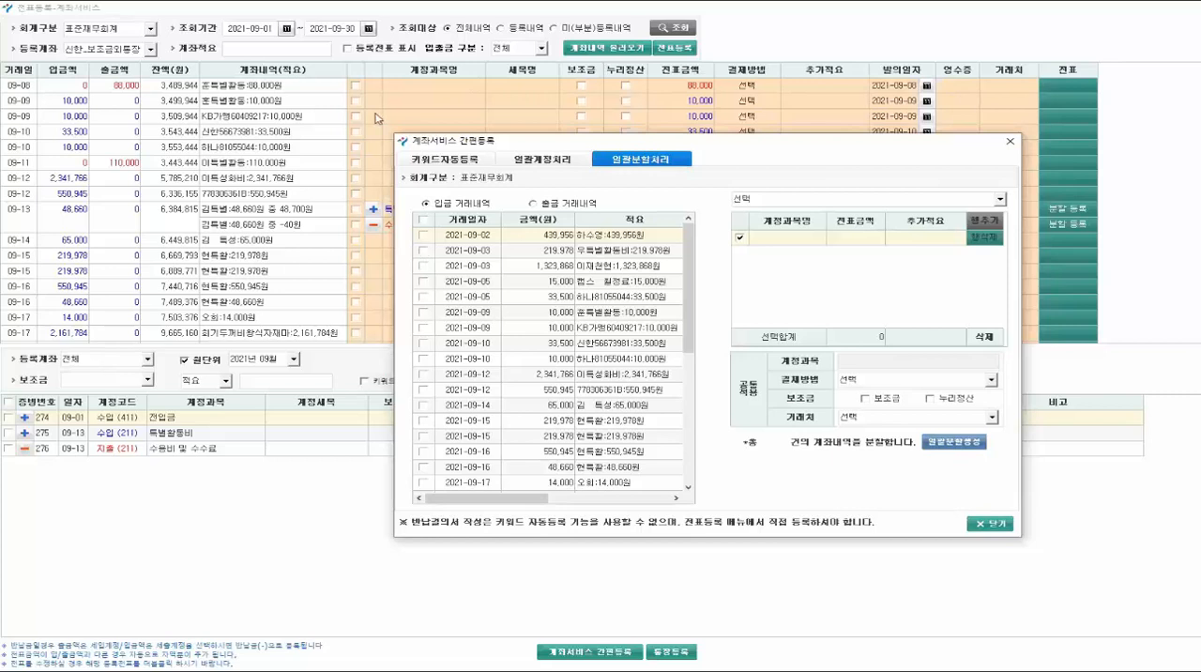
pyautogui.click(441, 166)
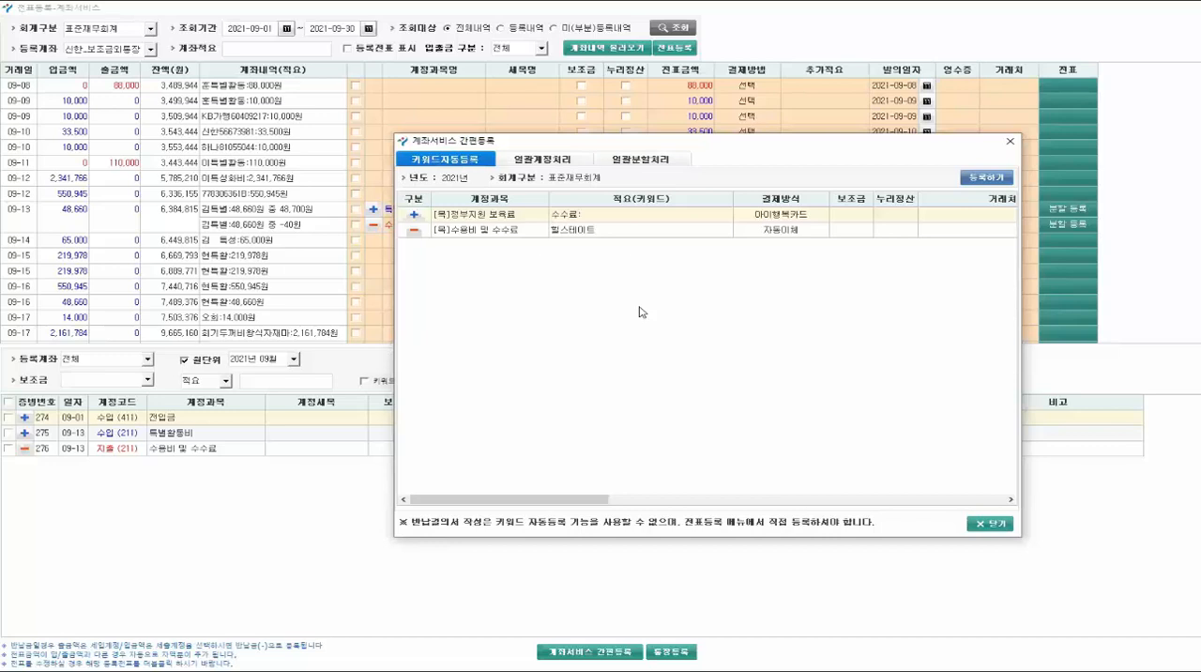
pyautogui.click(980, 180)
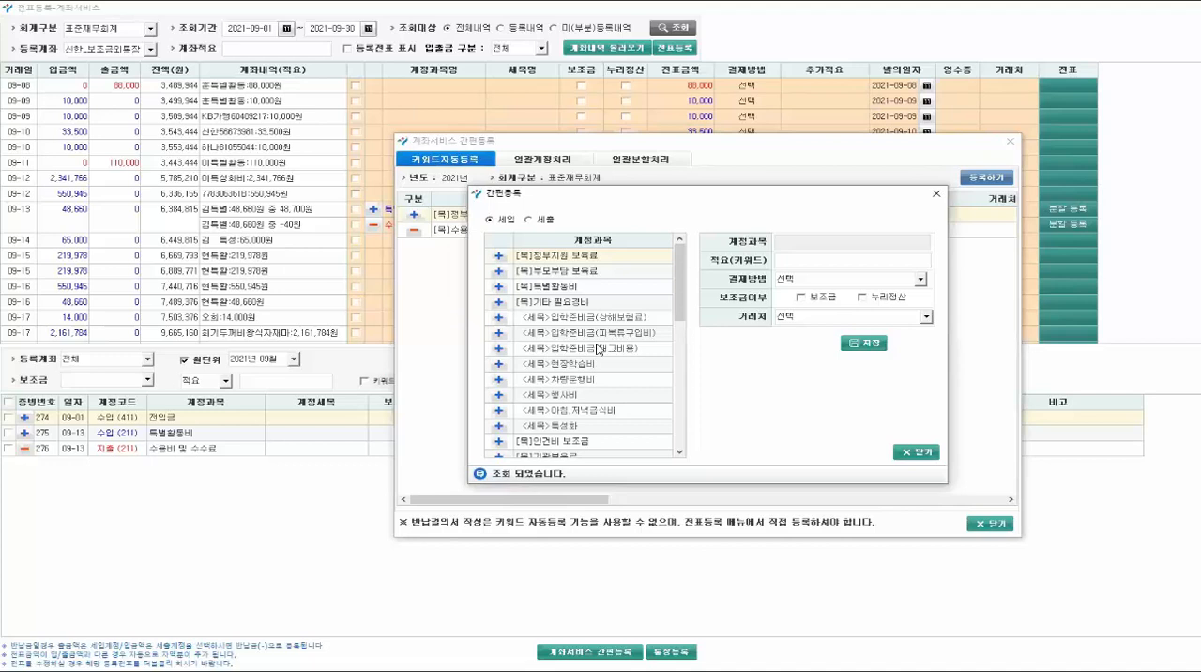
pyautogui.click(529, 220)
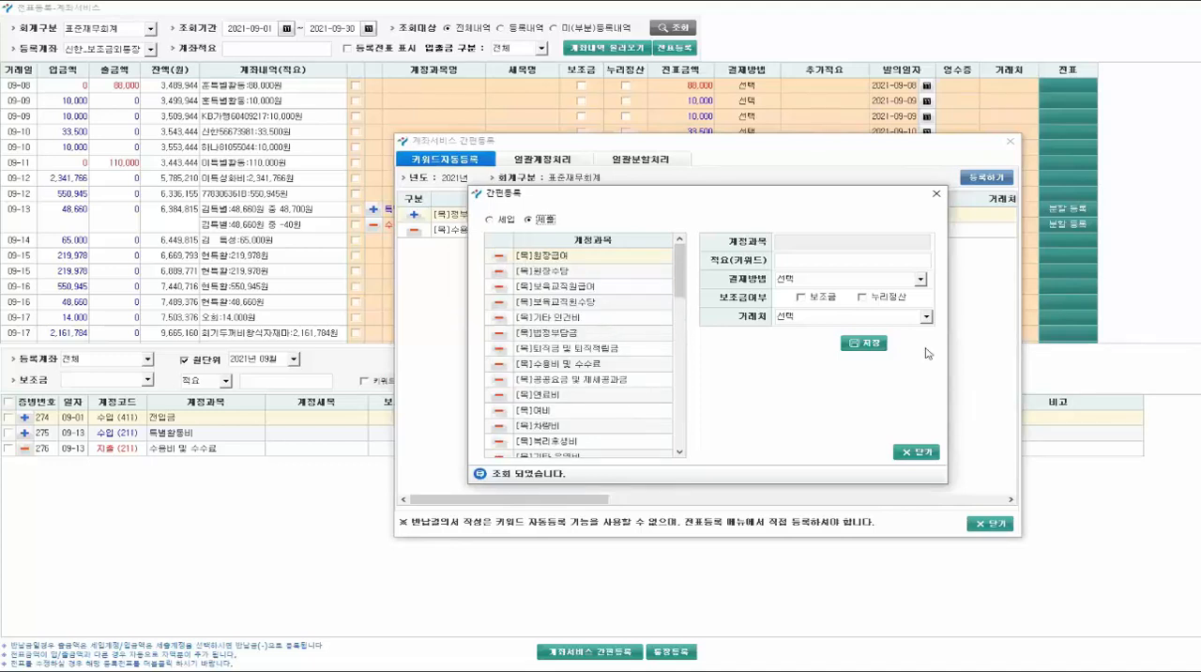
# - Set the auto-registration keyword to 웅진코웨이 and its payment method to 자동이체
pyautogui.click(815, 265)
pyautogui.write('등')
pyautogui.write('잔코')
pyautogui.write('웨이')
pyautogui.click(801, 280)
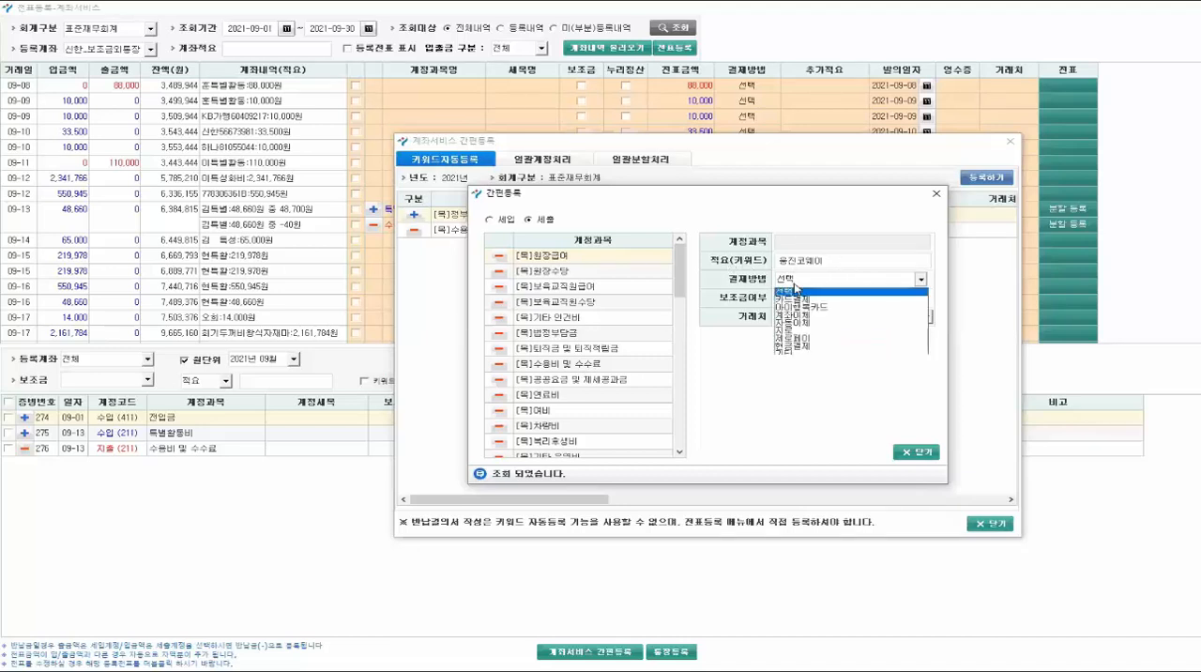
pyautogui.click(791, 323)
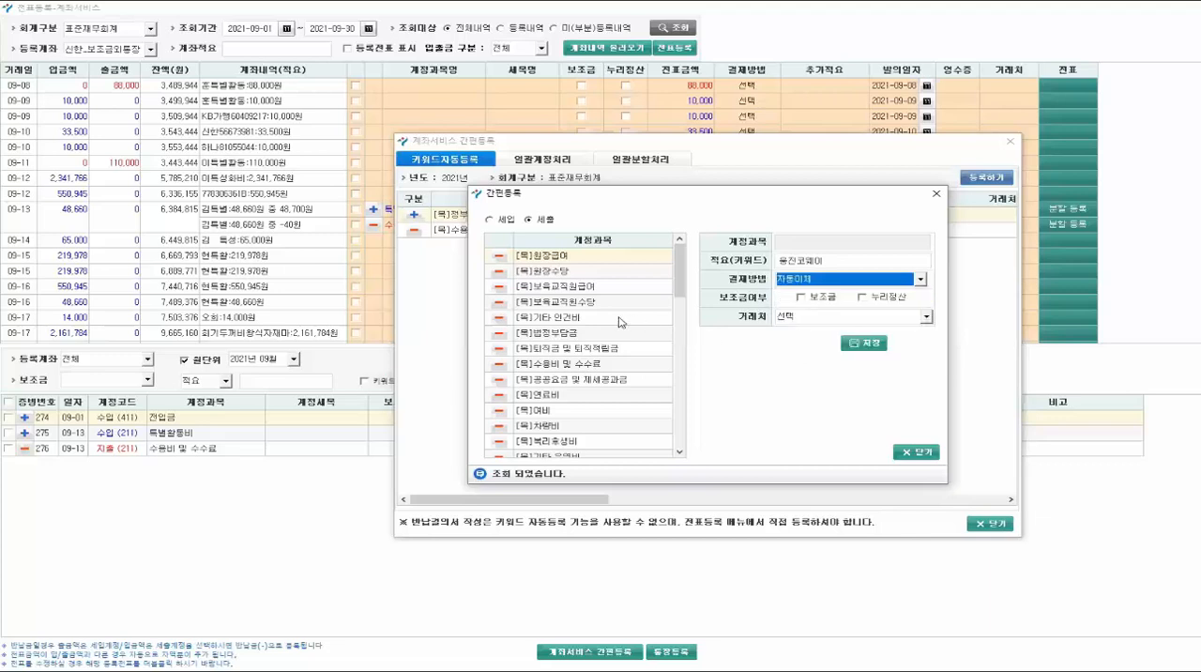
# - Assign account 수용비 및 수수료 and vendor (주)온앤온정보시스템 to the keyword rule, and save it
pyautogui.click(550, 369)
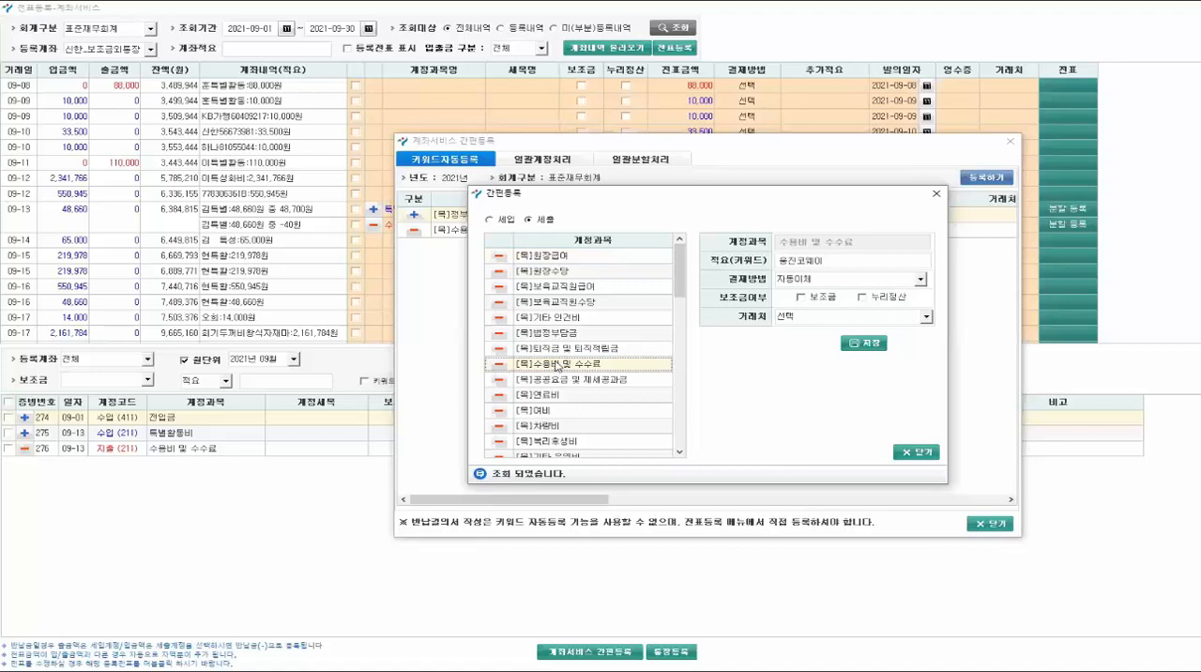
pyautogui.click(805, 320)
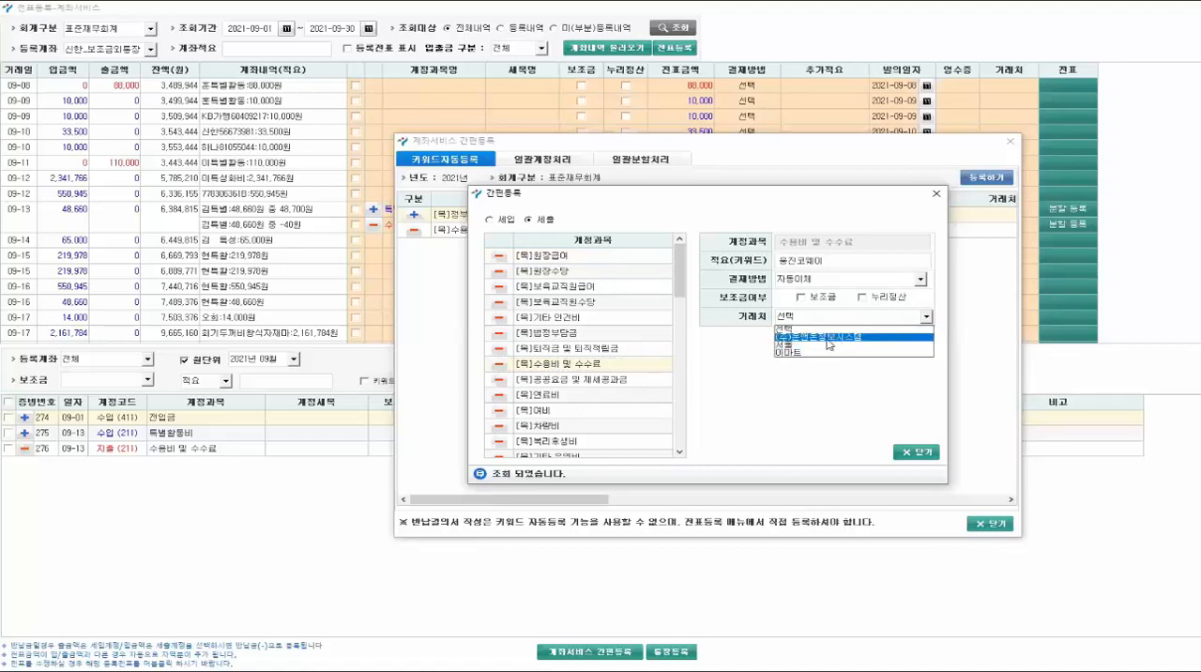
pyautogui.click(825, 337)
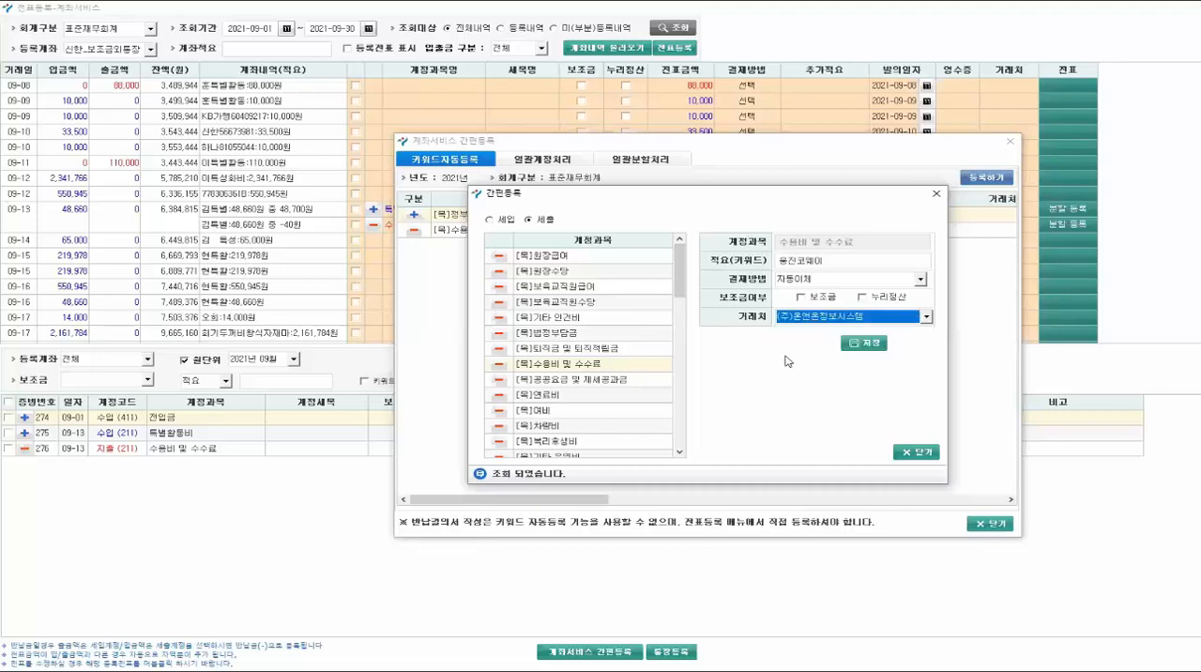
pyautogui.click(865, 343)
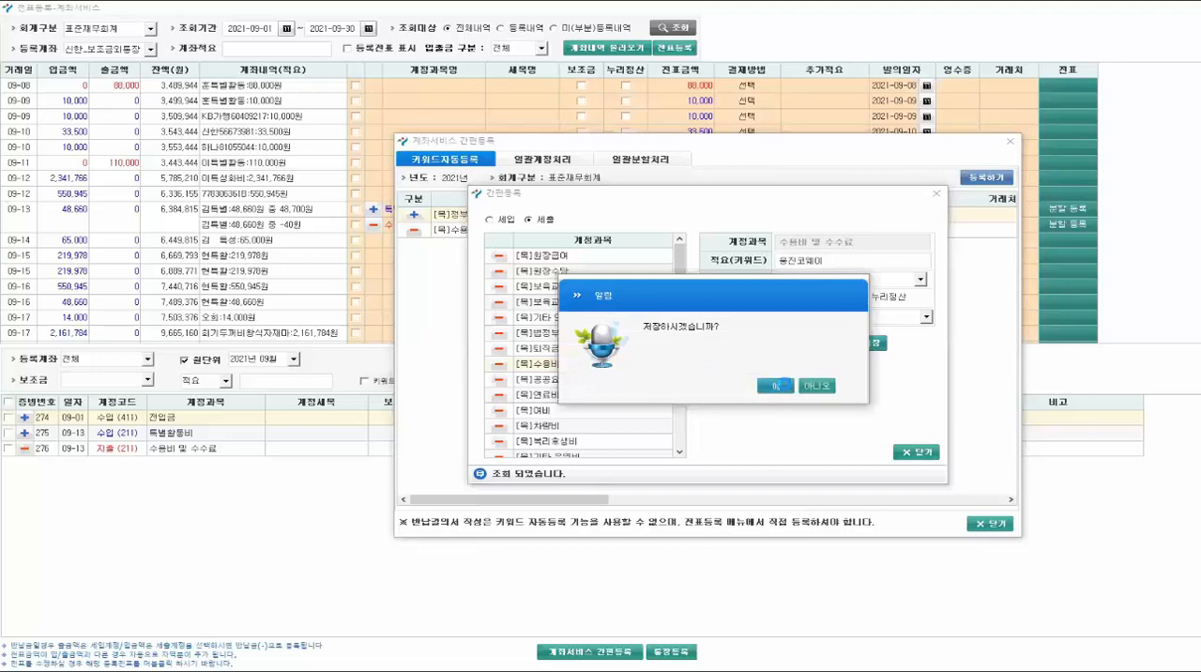
pyautogui.press('Return')
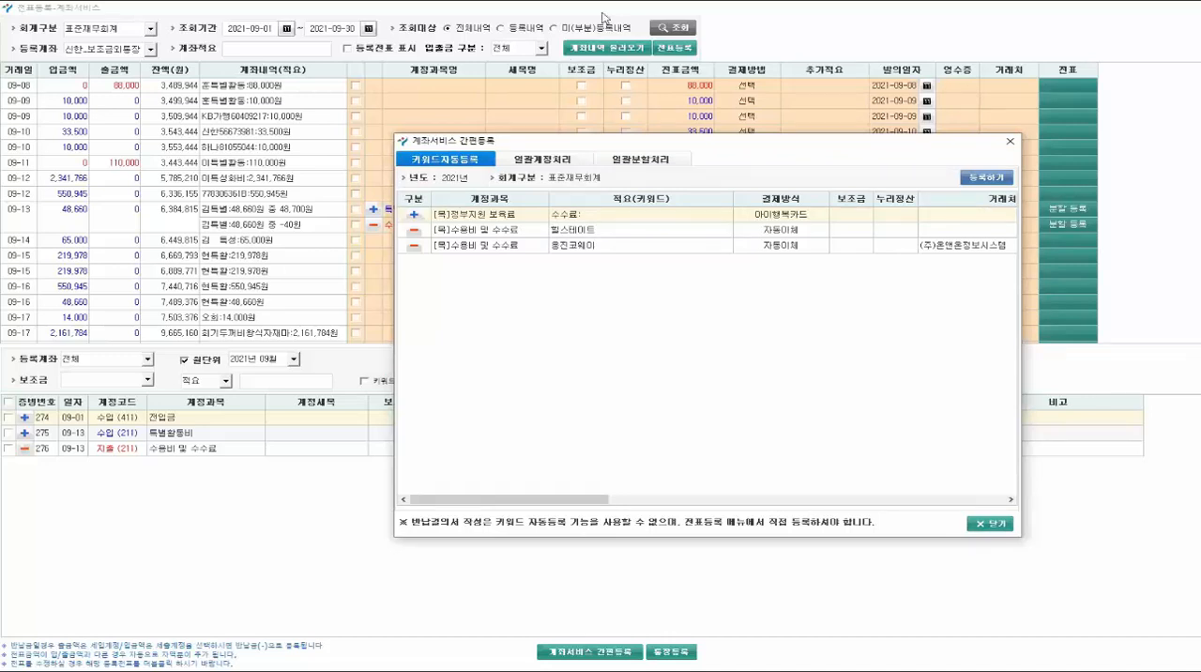
# - For batch account processing (일괄계정처리), select the deposits 09-05 33,500, 09-09 KB 10,000, both 09-10 entries, 09-12 550,945 and 09-28 237,500
pyautogui.click(550, 162)
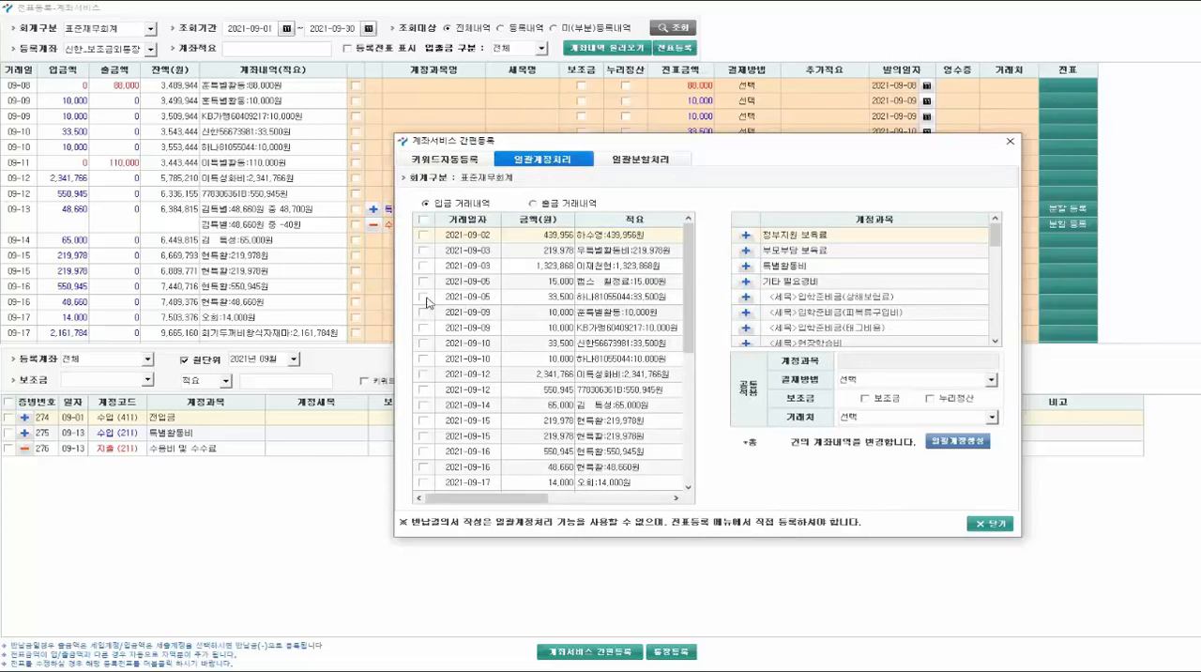
pyautogui.click(423, 296)
pyautogui.click(423, 328)
pyautogui.click(424, 343)
pyautogui.click(423, 358)
pyautogui.click(423, 389)
pyautogui.scroll(-4, 414, 429)
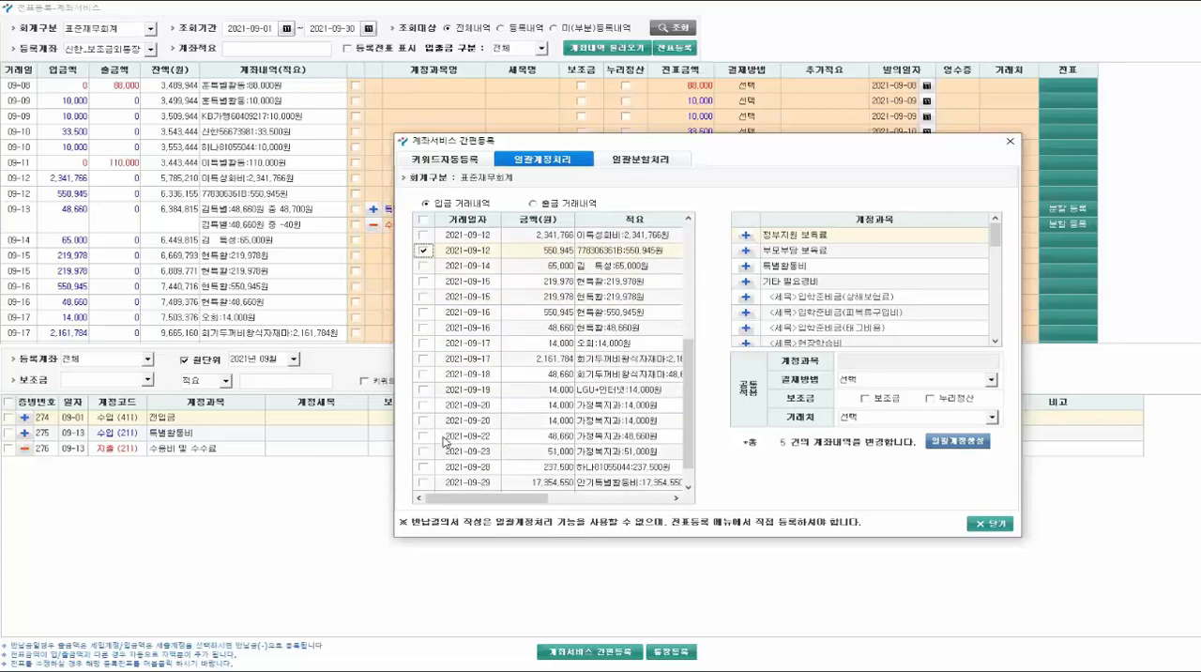
pyautogui.scroll(-1, 443, 441)
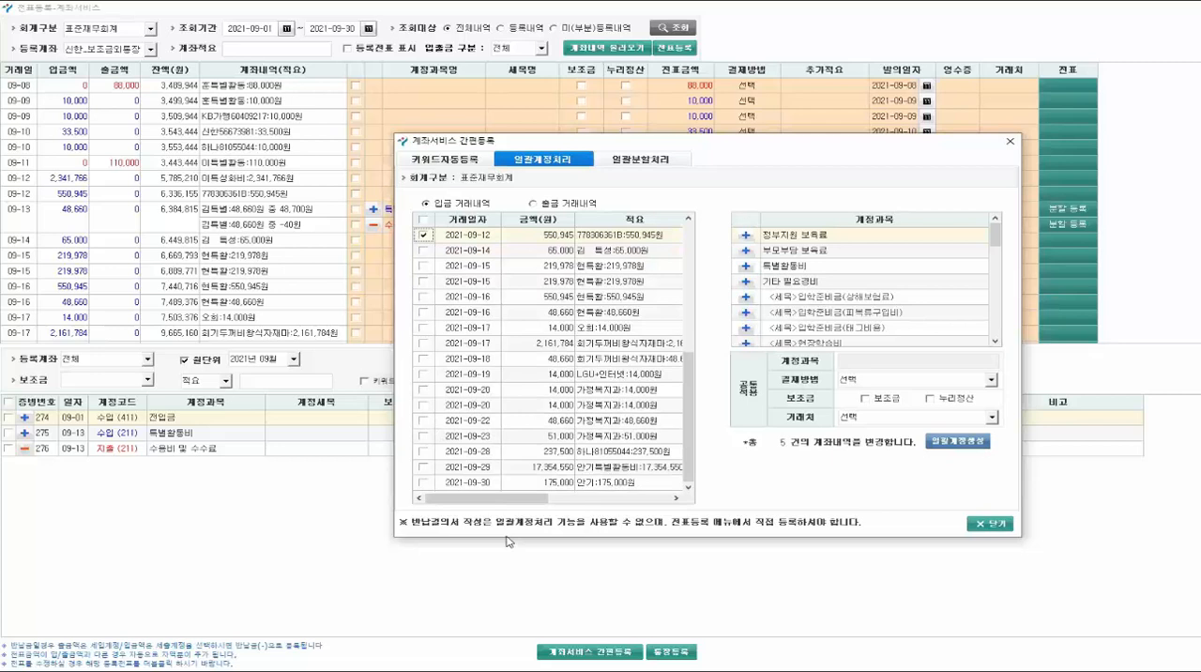
pyautogui.click(424, 451)
# - Assign account 정부지원 보육료 and payment method 아이행복카드 to the selected deposits, and generate their vouchers in batch
pyautogui.click(779, 234)
pyautogui.click(868, 380)
pyautogui.click(859, 406)
pyautogui.click(859, 380)
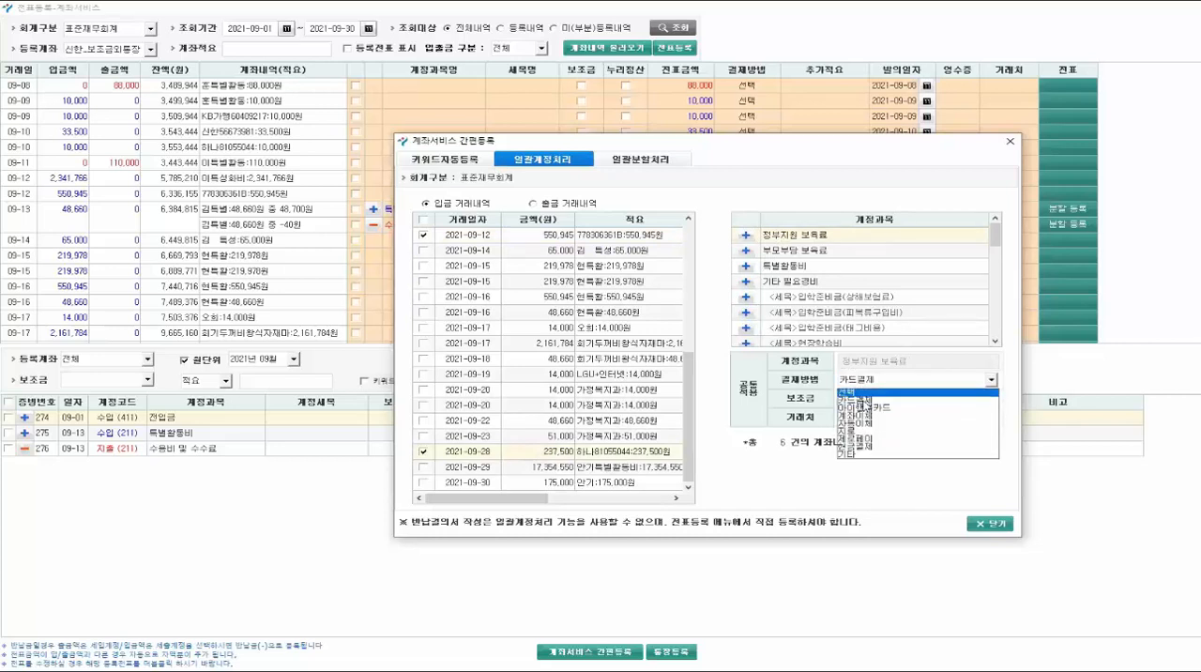
pyautogui.click(875, 414)
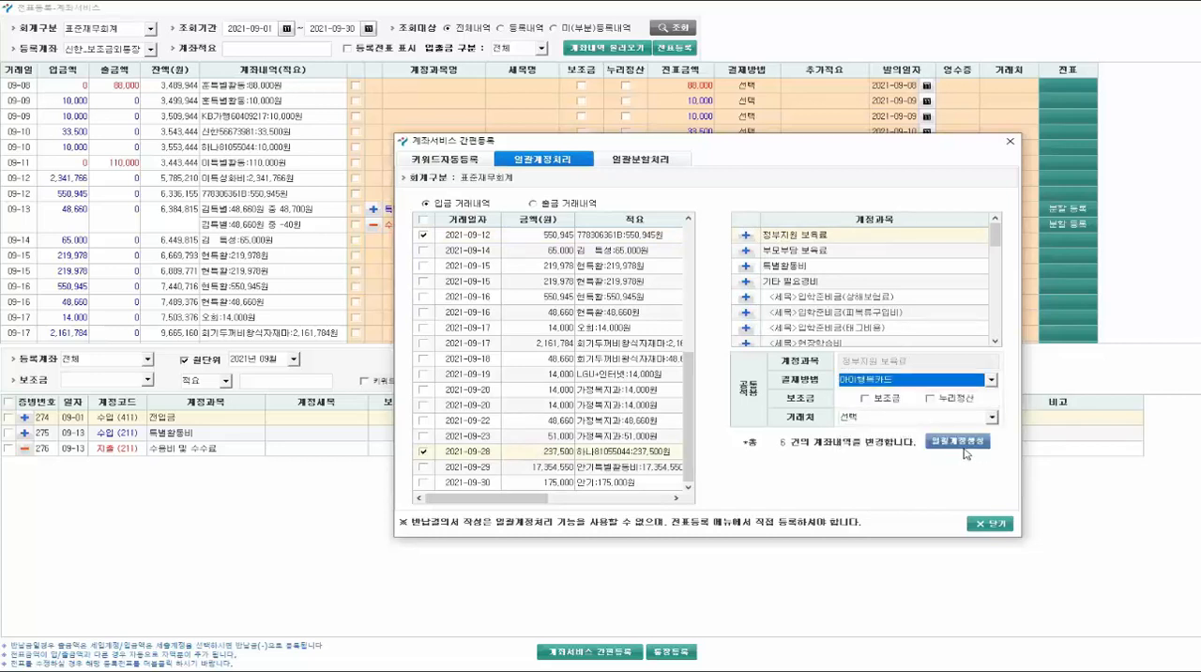
pyautogui.click(958, 441)
pyautogui.click(771, 387)
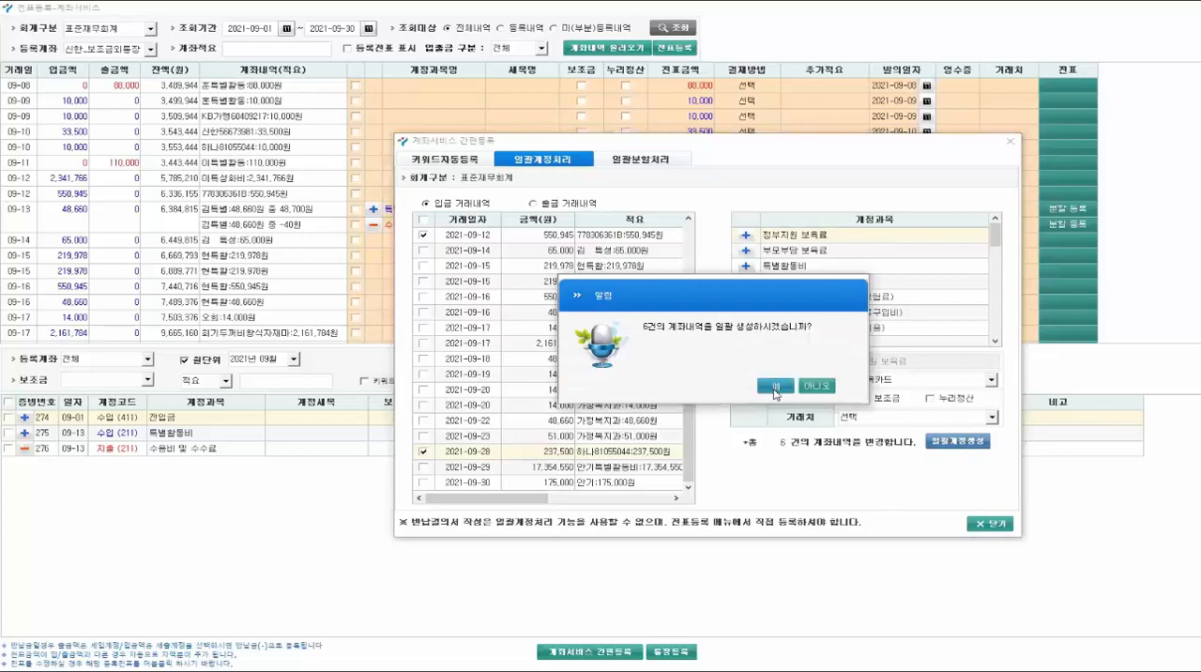
# - For batch split processing (일괄분할처리), select the seven consecutive deposits from 09-09 10,000 through 09-16 48,660
pyautogui.click(641, 161)
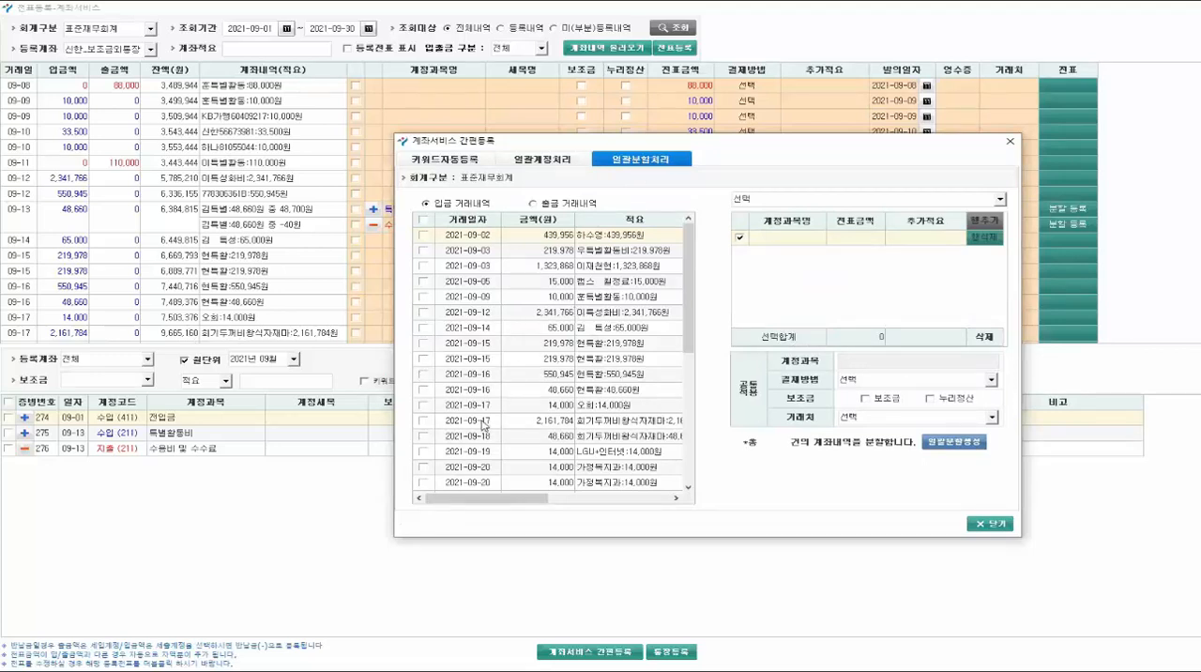
pyautogui.scroll(-2, 430, 458)
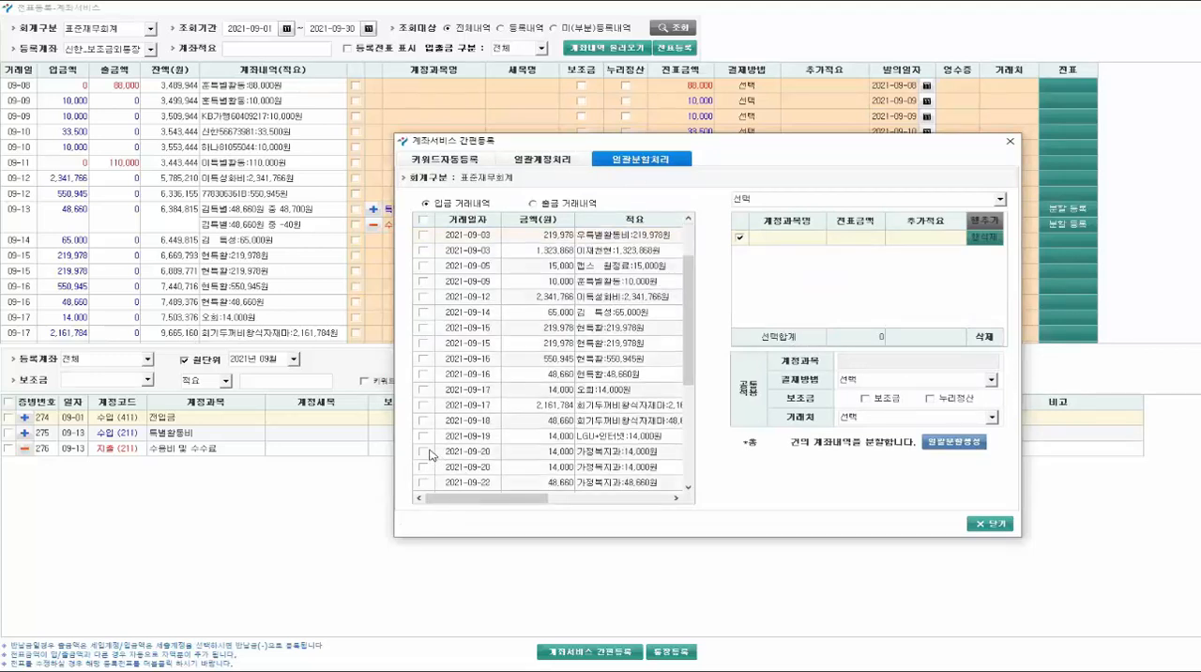
pyautogui.scroll(2, 453, 373)
pyautogui.click(422, 327)
pyautogui.click(421, 312)
pyautogui.click(423, 296)
pyautogui.click(423, 281)
pyautogui.click(424, 342)
pyautogui.click(424, 359)
pyautogui.click(423, 373)
# - Without using a saved split, set the first split row to account 특별활동비 with an amount of 5,000
pyautogui.click(775, 202)
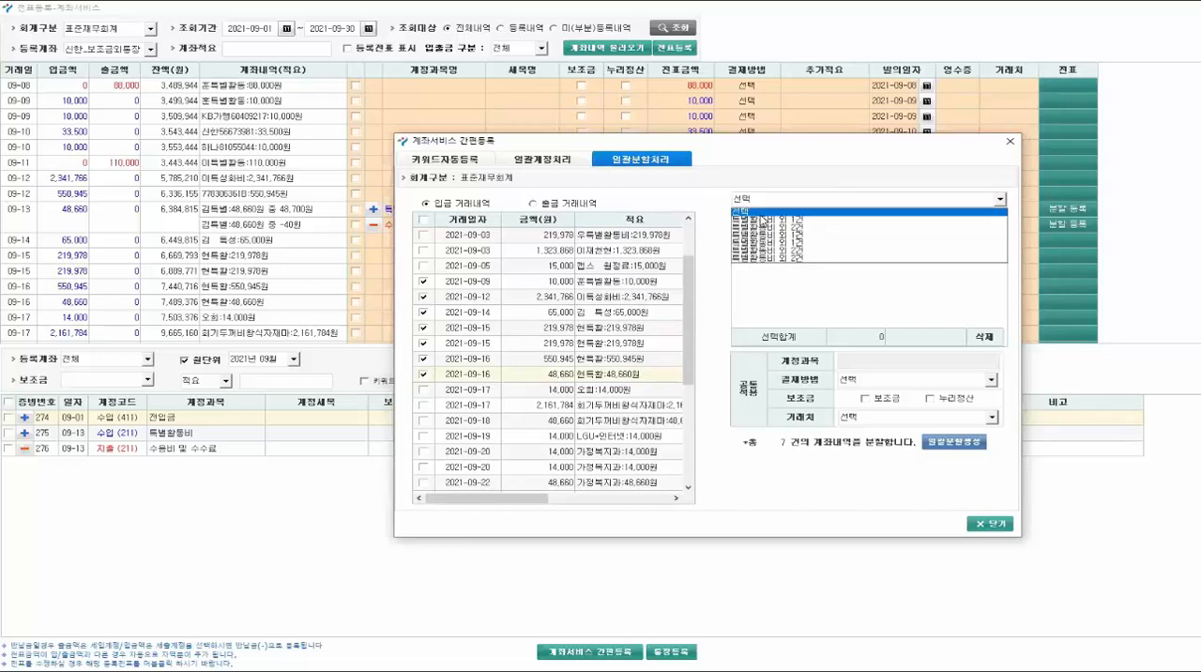
pyautogui.click(760, 214)
pyautogui.click(802, 234)
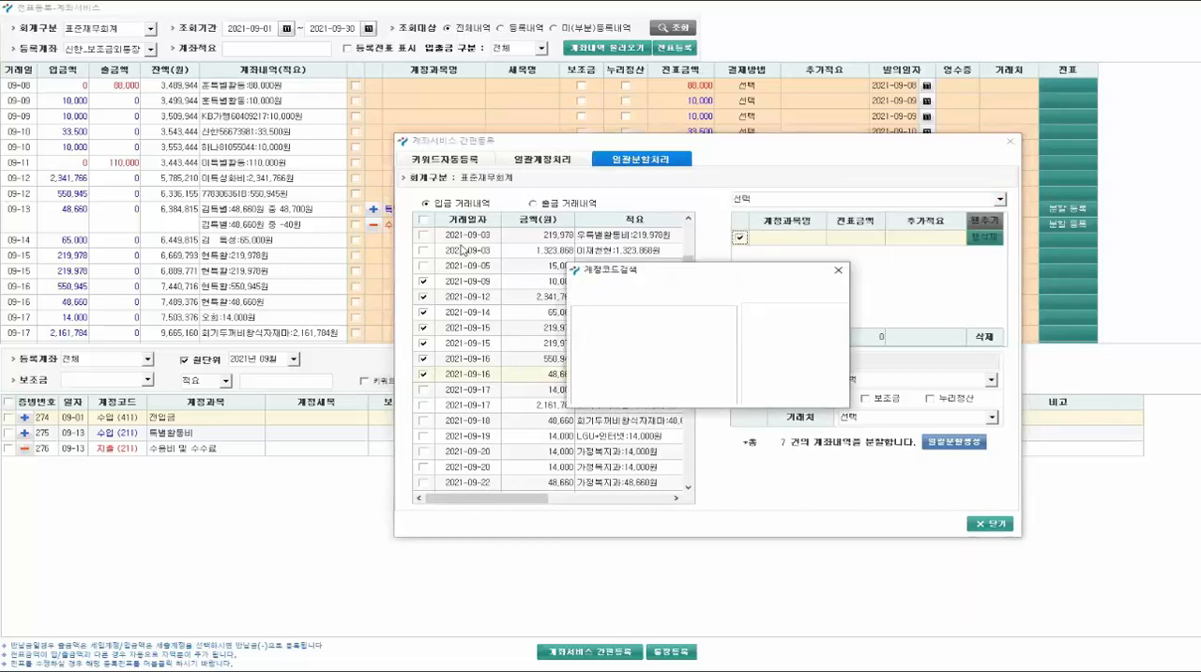
pyautogui.doubleClick(490, 253)
pyautogui.click(857, 236)
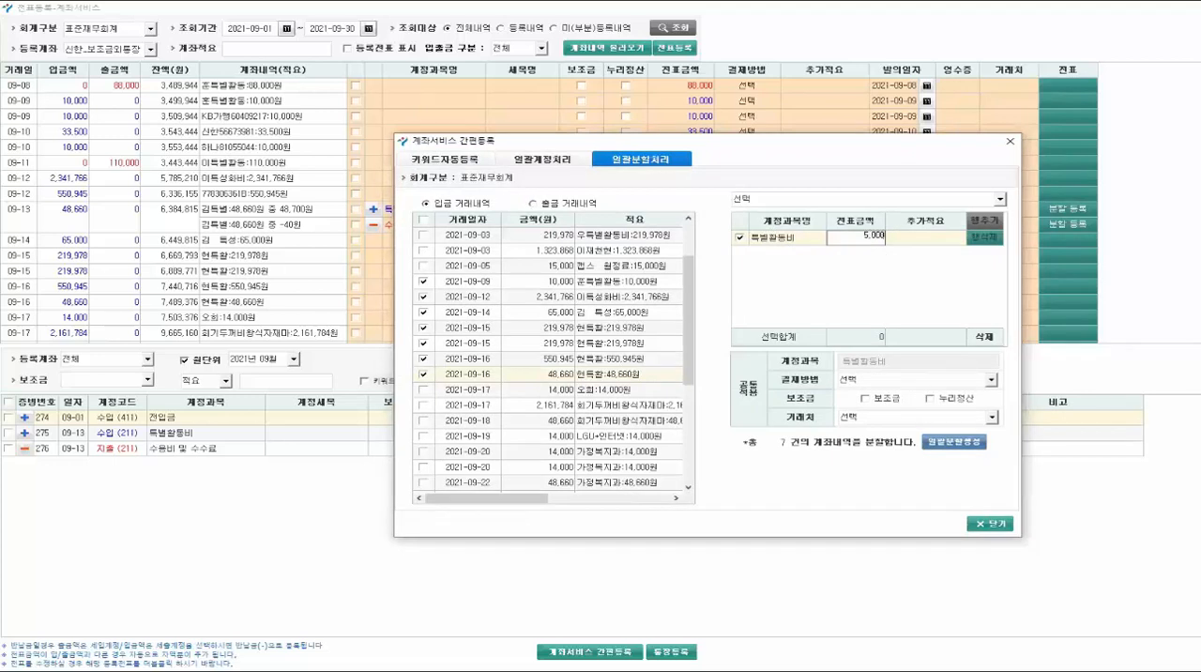
pyautogui.write('5000')
# - Add a second split row for 특성화 with an amount of 5,000
pyautogui.click(985, 220)
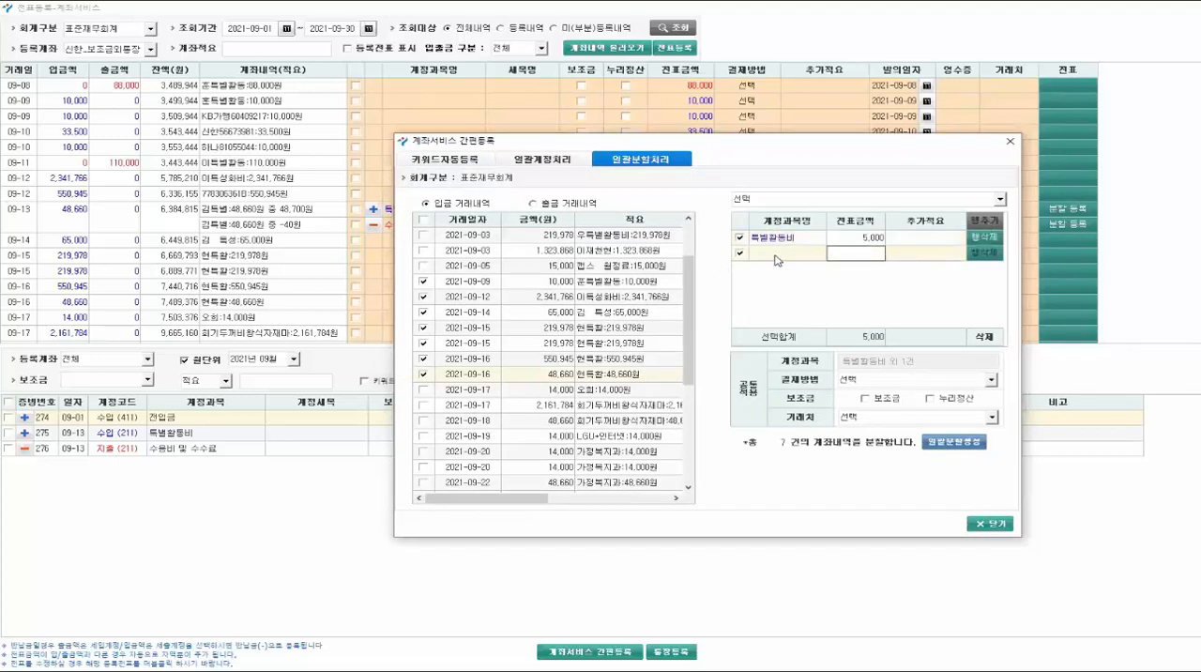
pyautogui.doubleClick(776, 255)
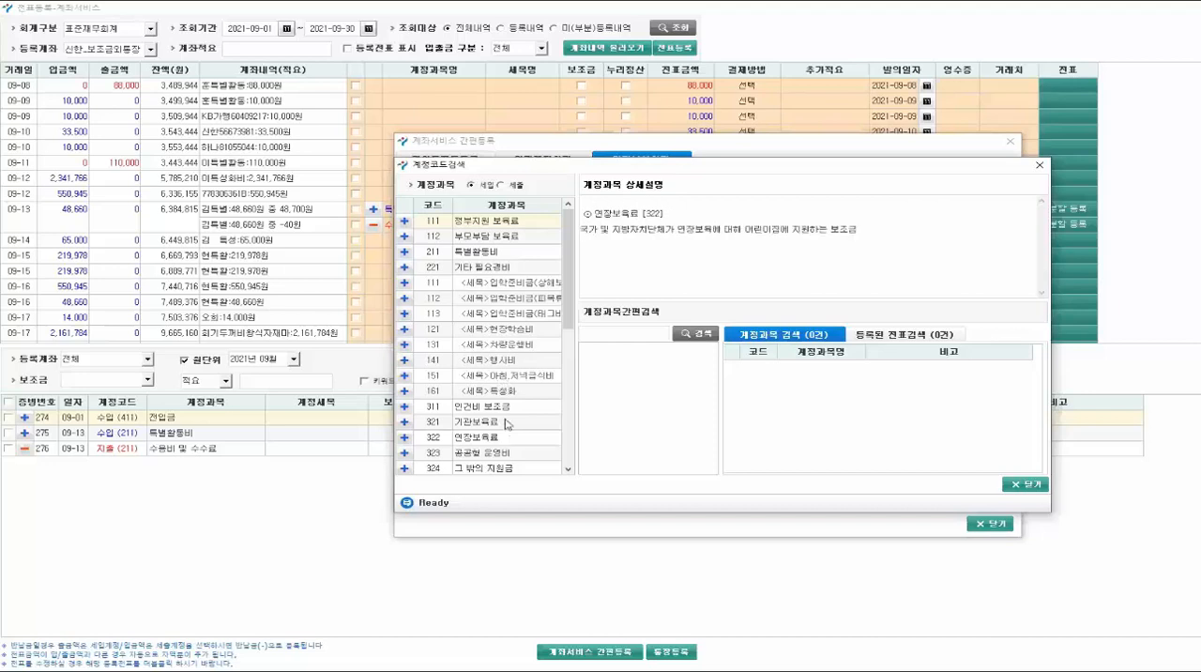
pyautogui.doubleClick(511, 395)
pyautogui.click(851, 253)
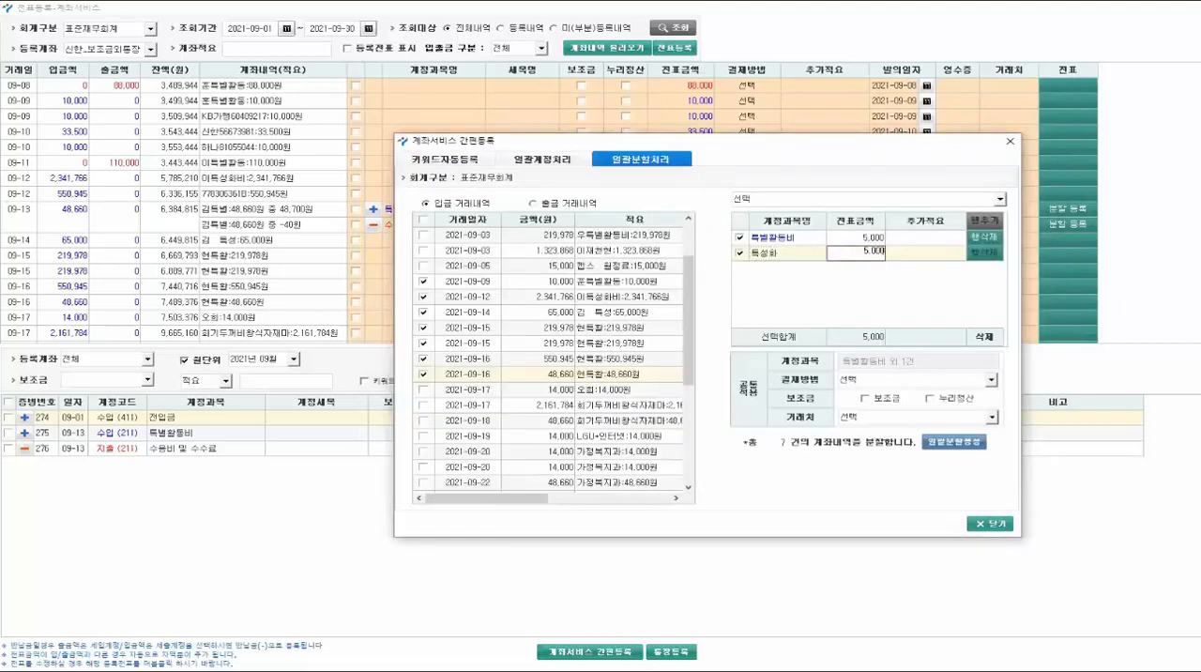
# - Add a third split row for 행사비 with an amount of 4,000
pyautogui.click(978, 222)
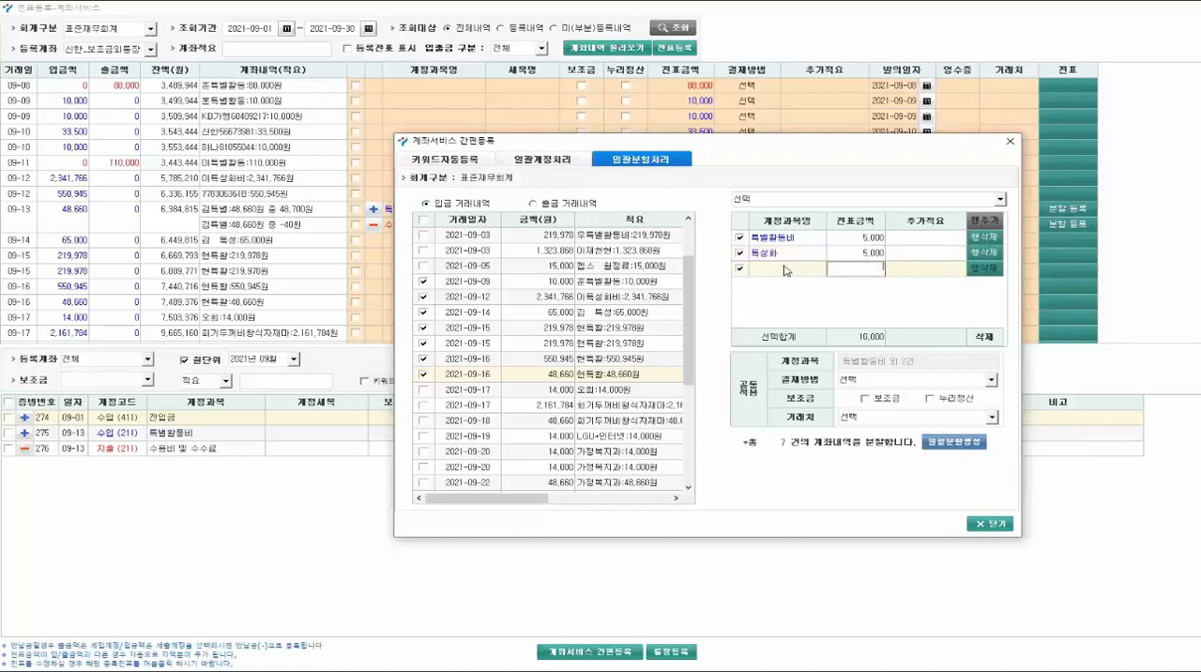
pyautogui.doubleClick(789, 276)
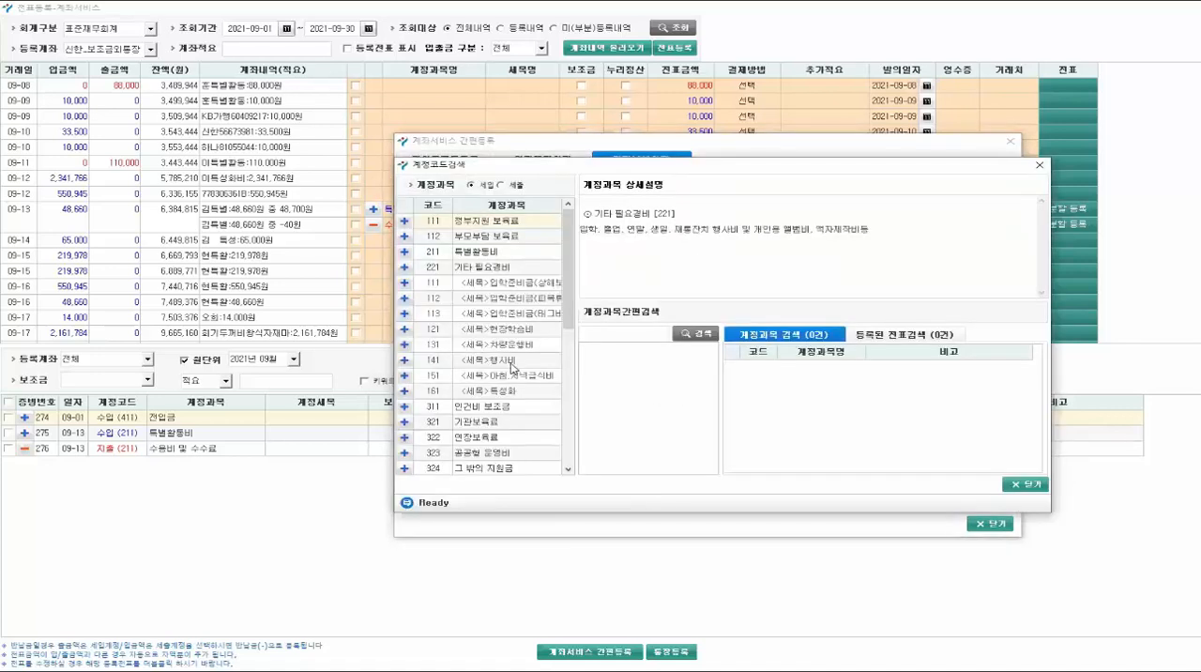
pyautogui.doubleClick(511, 368)
pyautogui.click(874, 269)
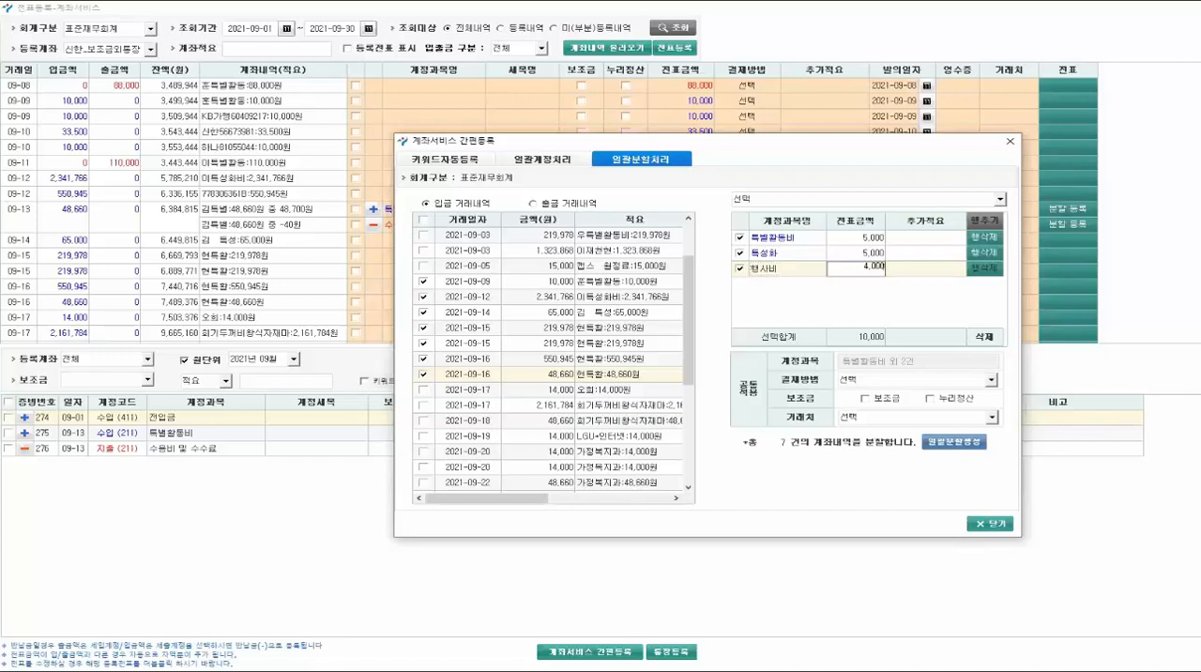
# - Set the payment method to 계좌이체, generate the split vouchers in batch, save the split setup, and close 계좌서비스 간편등록
pyautogui.click(882, 379)
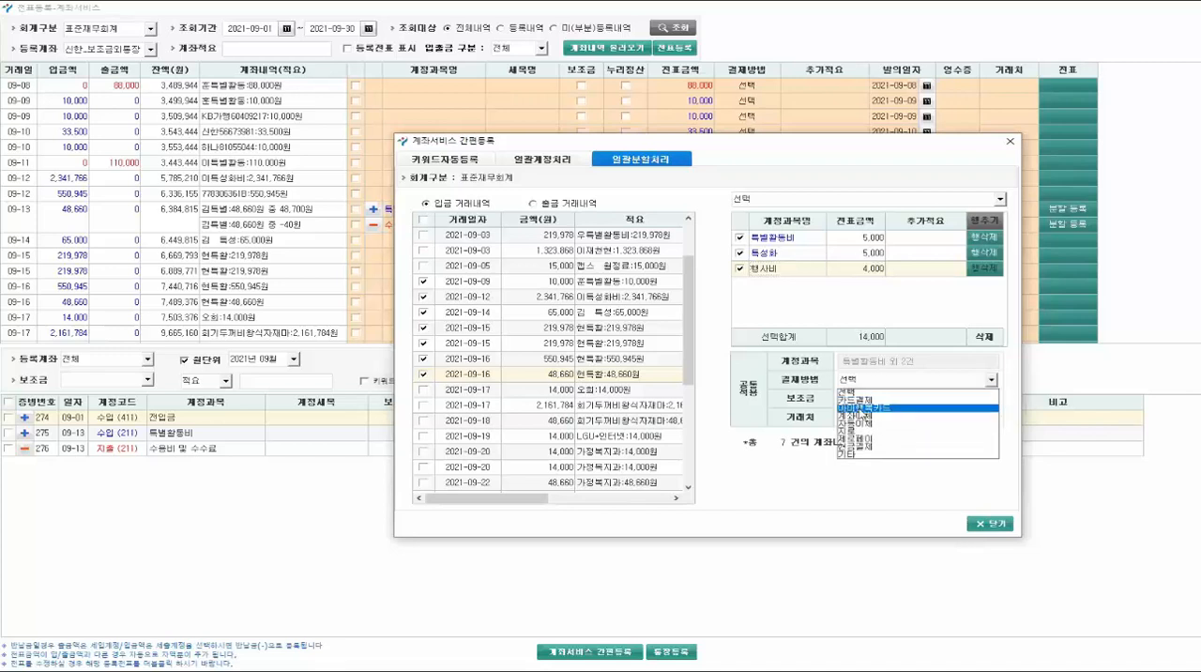
pyautogui.click(863, 418)
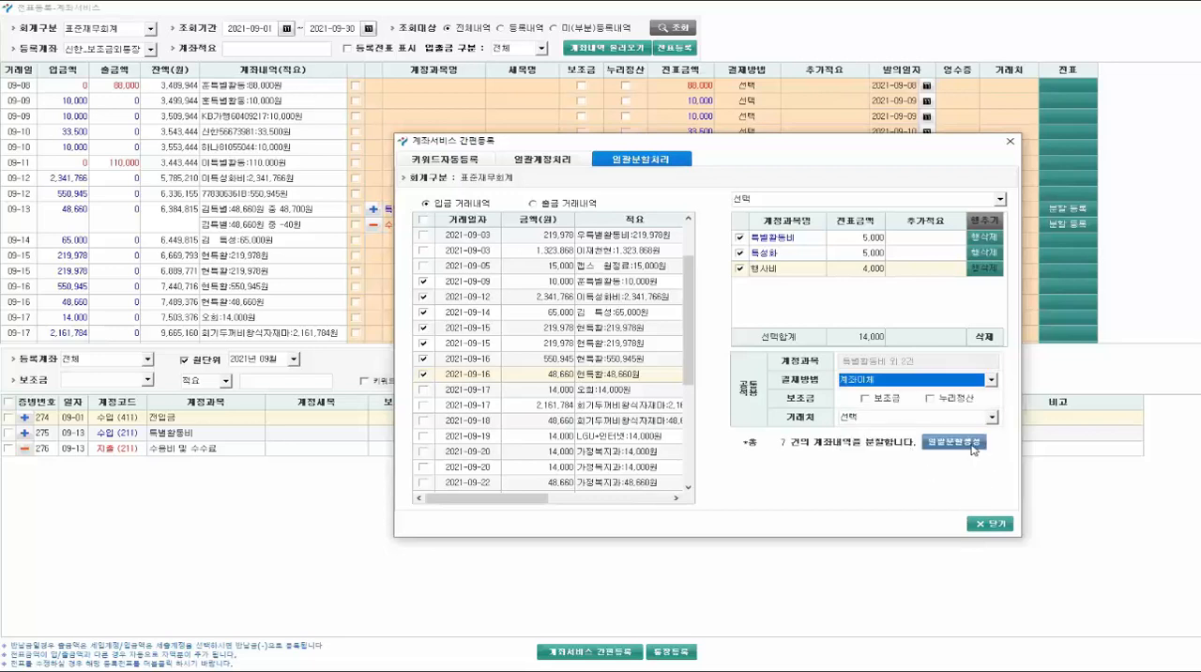
pyautogui.click(973, 449)
pyautogui.click(778, 385)
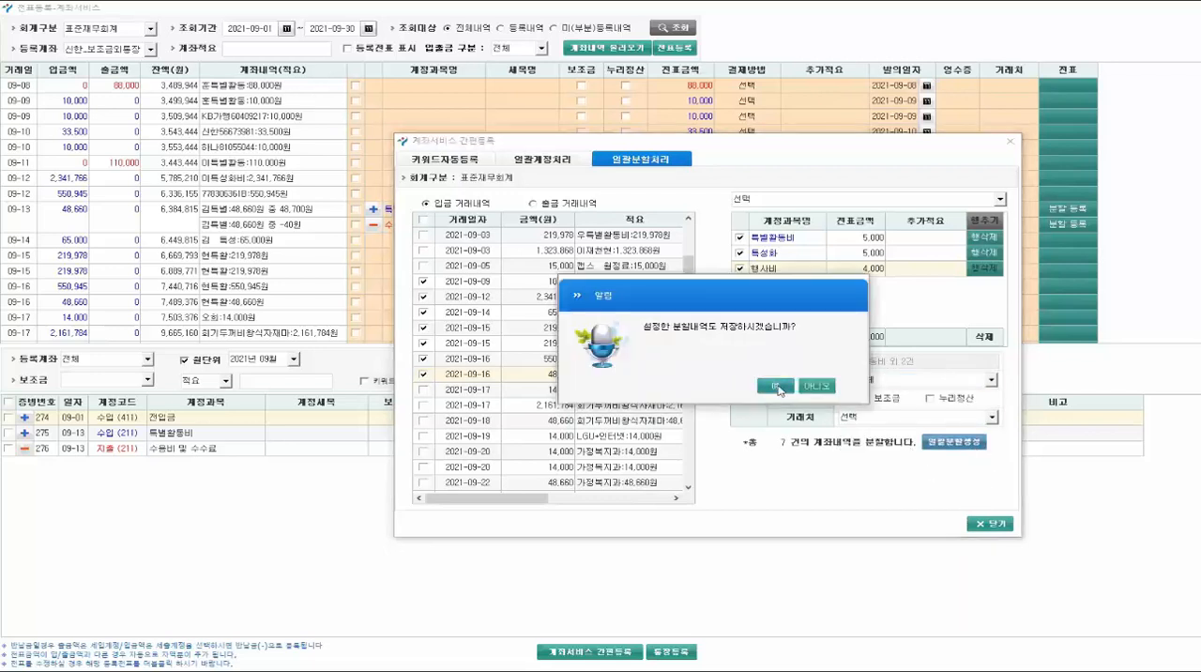
pyautogui.click(777, 386)
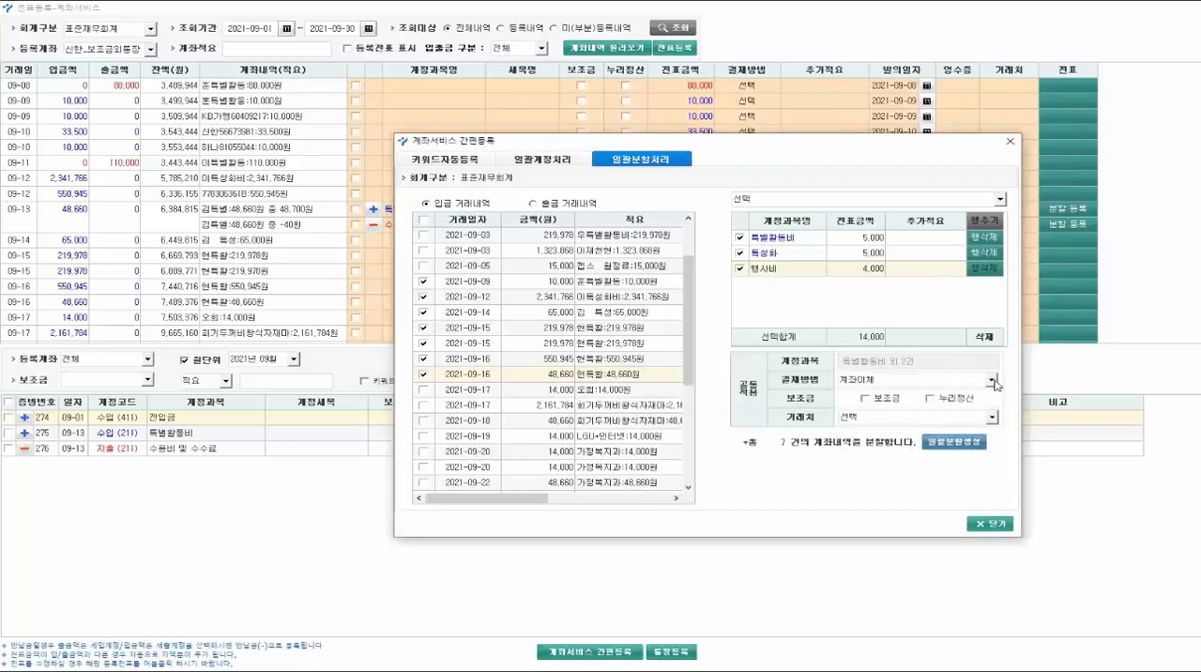
pyautogui.click(992, 523)
pyautogui.scroll(-9, 442, 259)
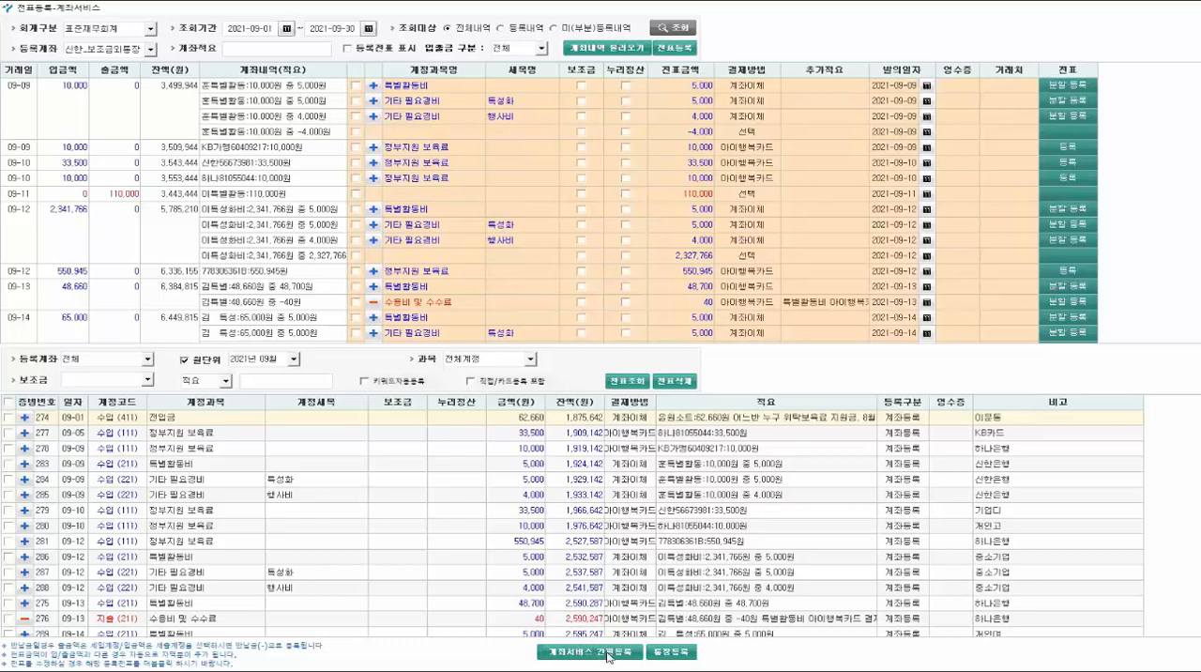
# - Reopen 계좌서비스 간편등록 for batch splitting and select the five deposits from 09-14 51,000 through 09-16 34,660
pyautogui.click(593, 654)
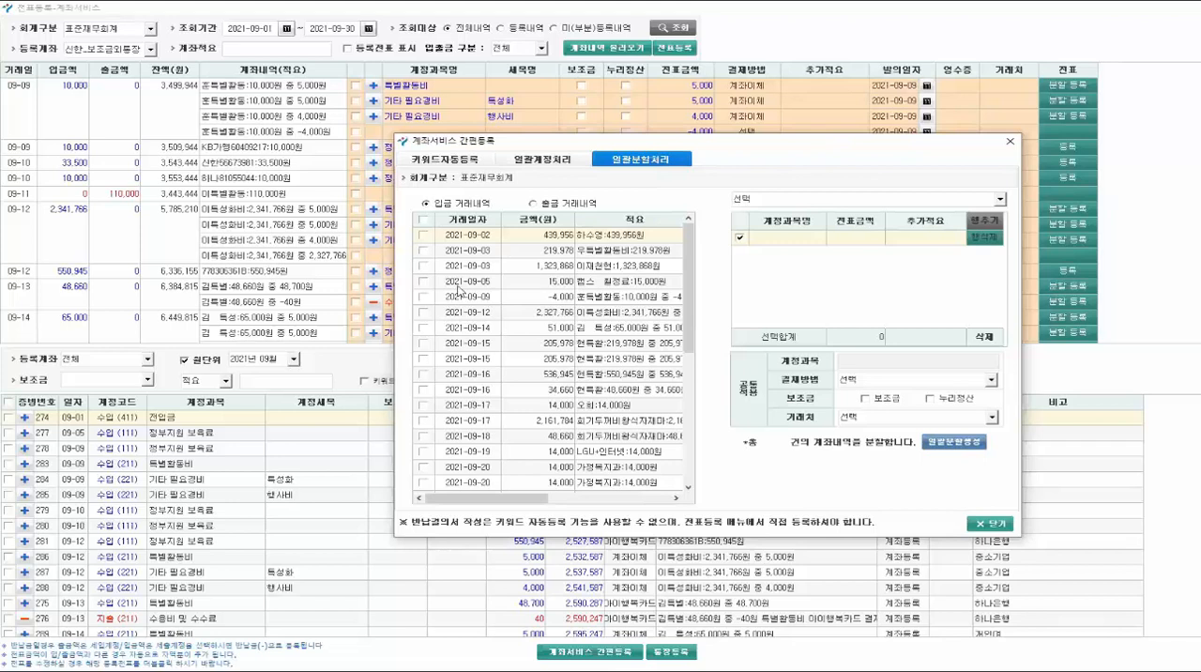
pyautogui.click(424, 327)
pyautogui.click(424, 343)
pyautogui.click(424, 359)
pyautogui.click(424, 374)
pyautogui.click(424, 390)
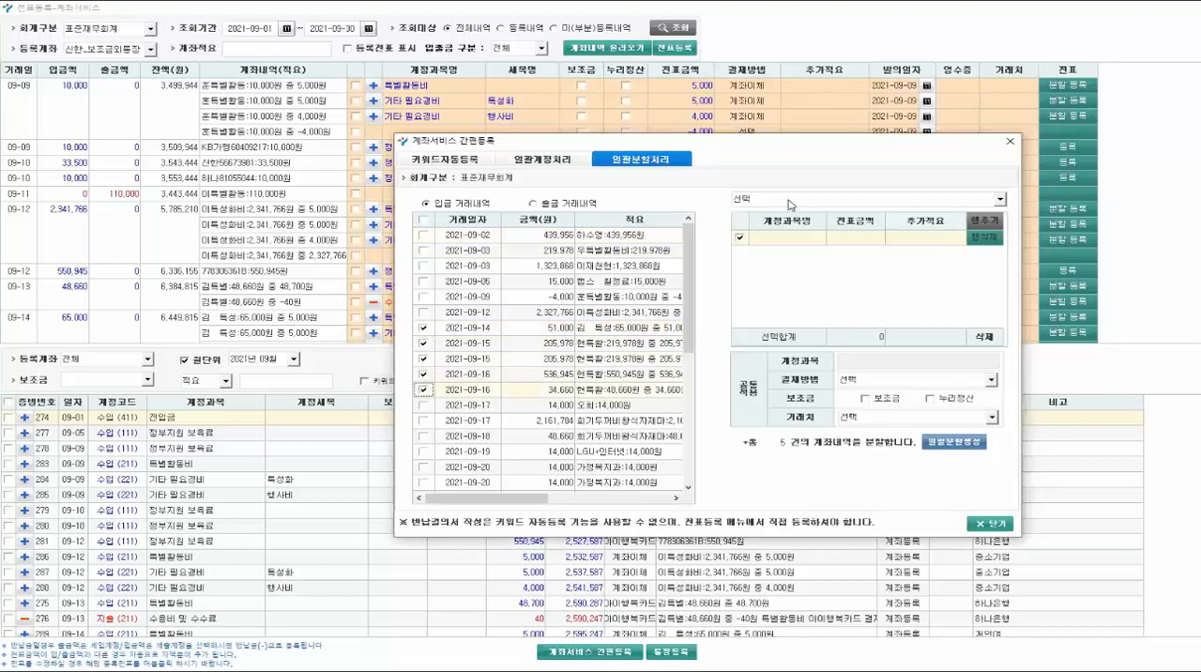
# - Apply the saved split 특별활동비 외 2건 to the selected deposits, generate the split vouchers, and close the account service
pyautogui.click(1000, 199)
pyautogui.click(770, 219)
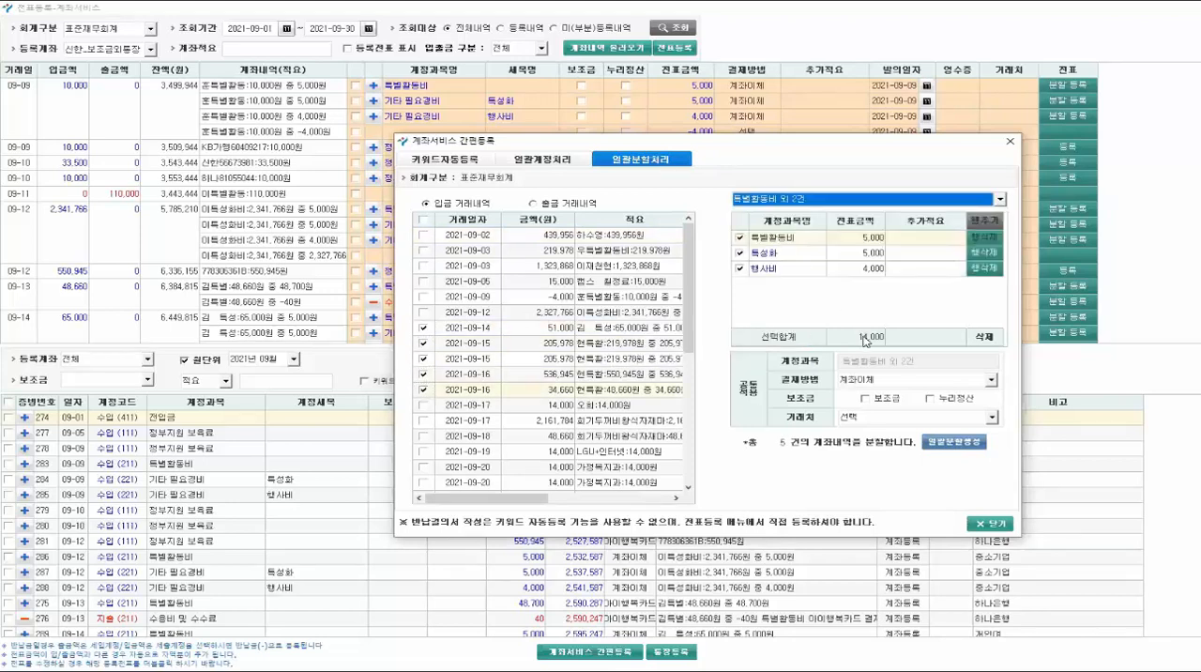
pyautogui.click(964, 445)
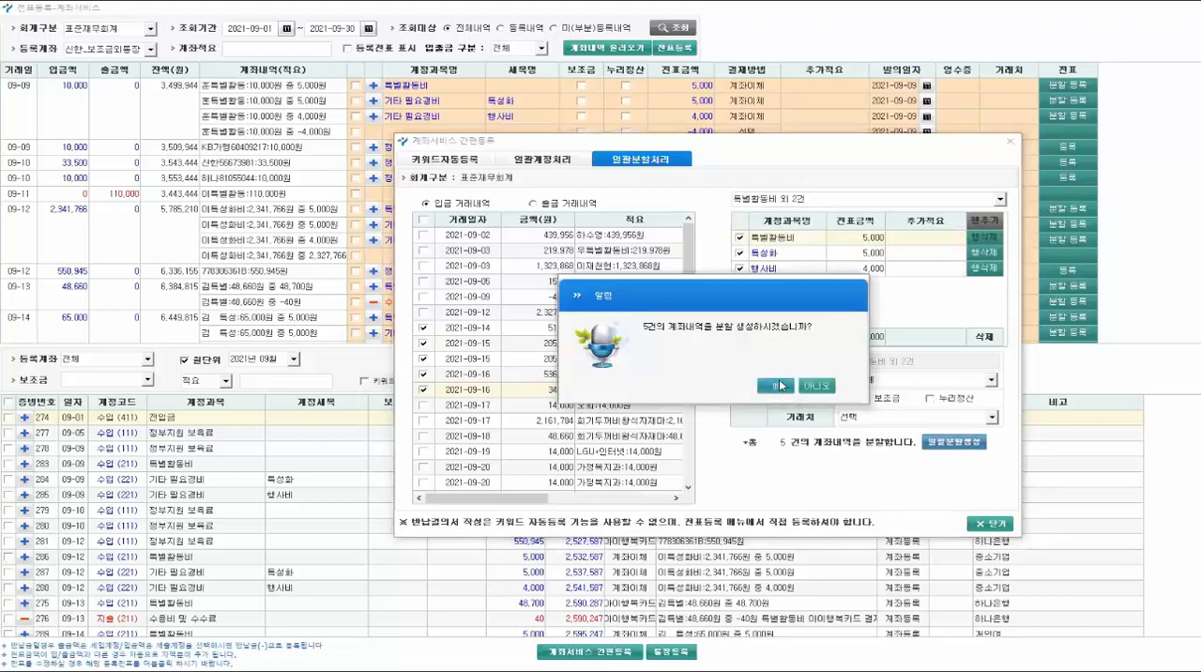
pyautogui.click(788, 391)
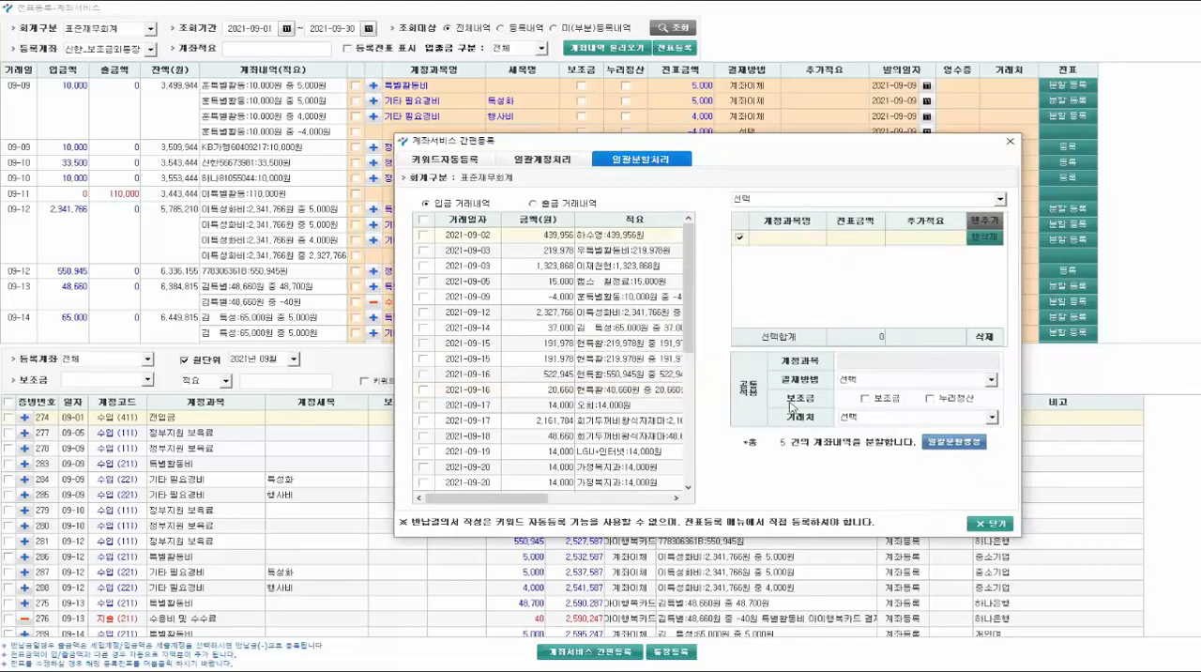
pyautogui.click(991, 524)
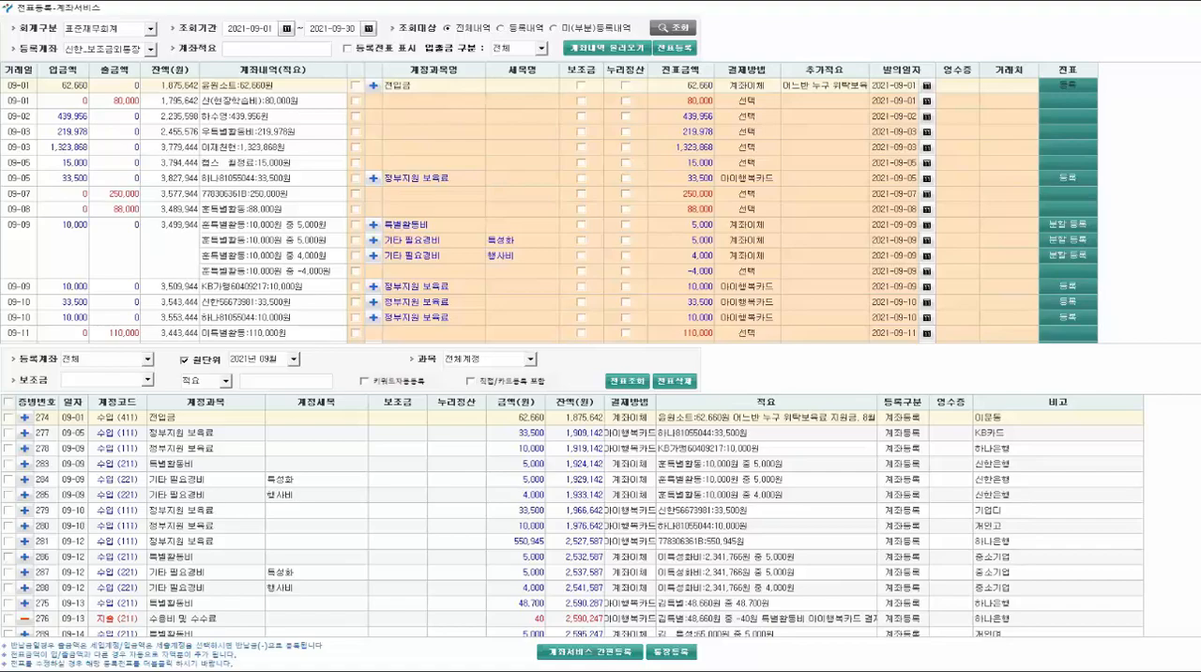
pyautogui.click(1192, 8)
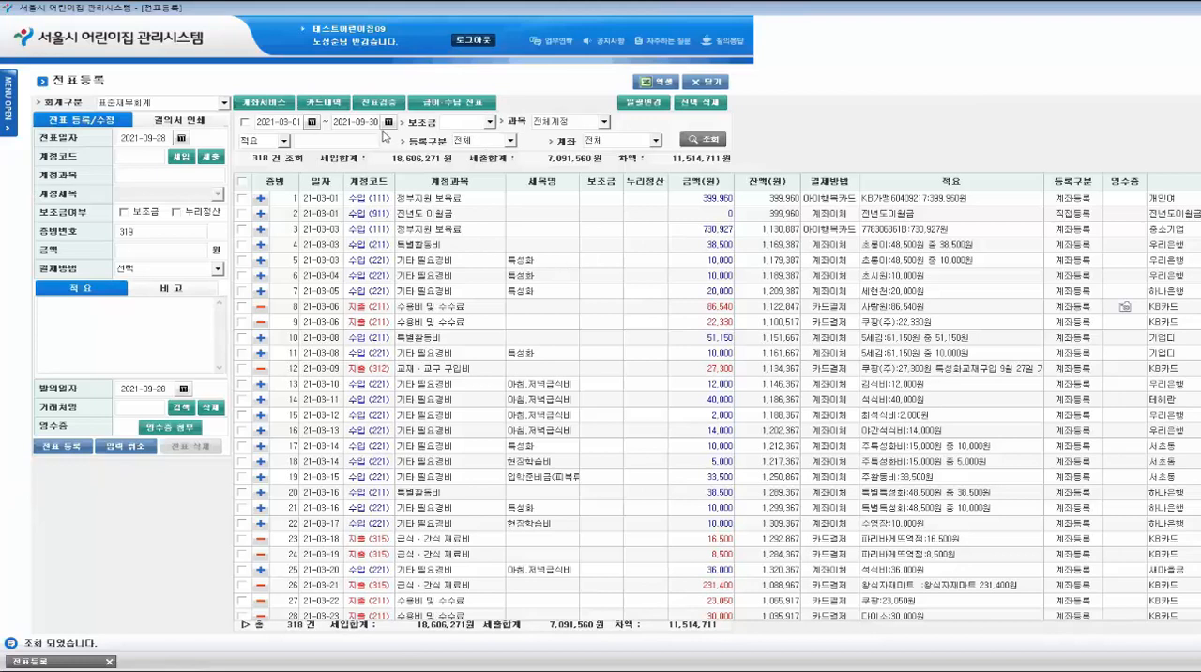
# - Filter the 전표등록 voucher list by account 기타 필요경비 and sub-account 특성화
pyautogui.click(575, 130)
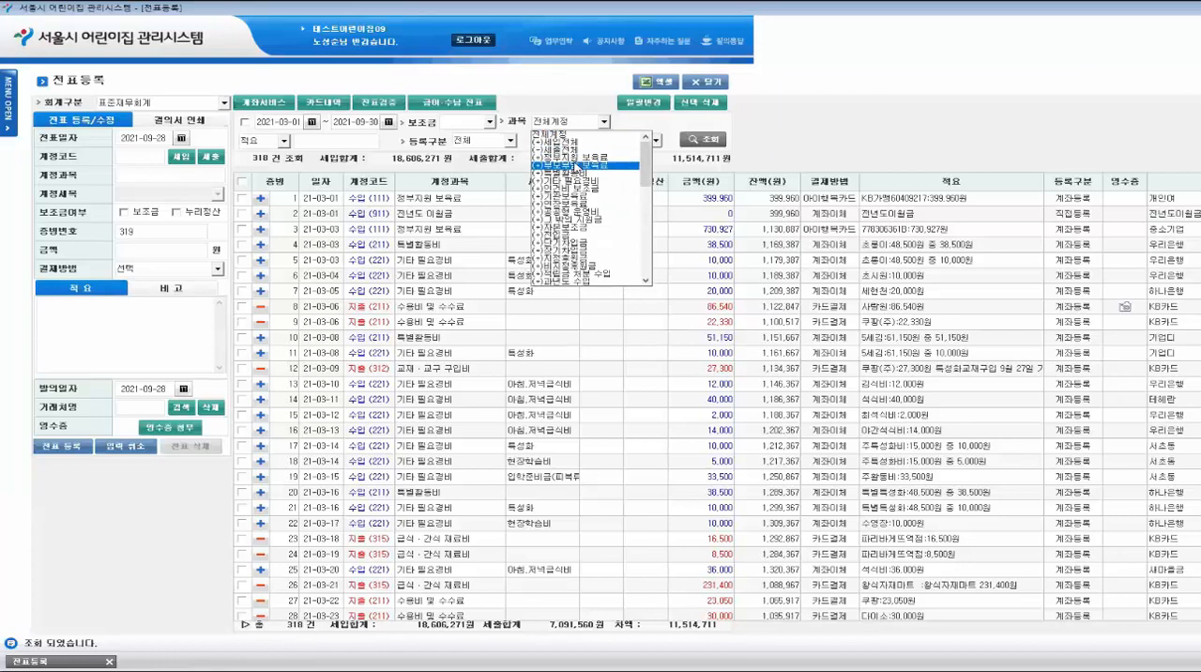
pyautogui.click(576, 175)
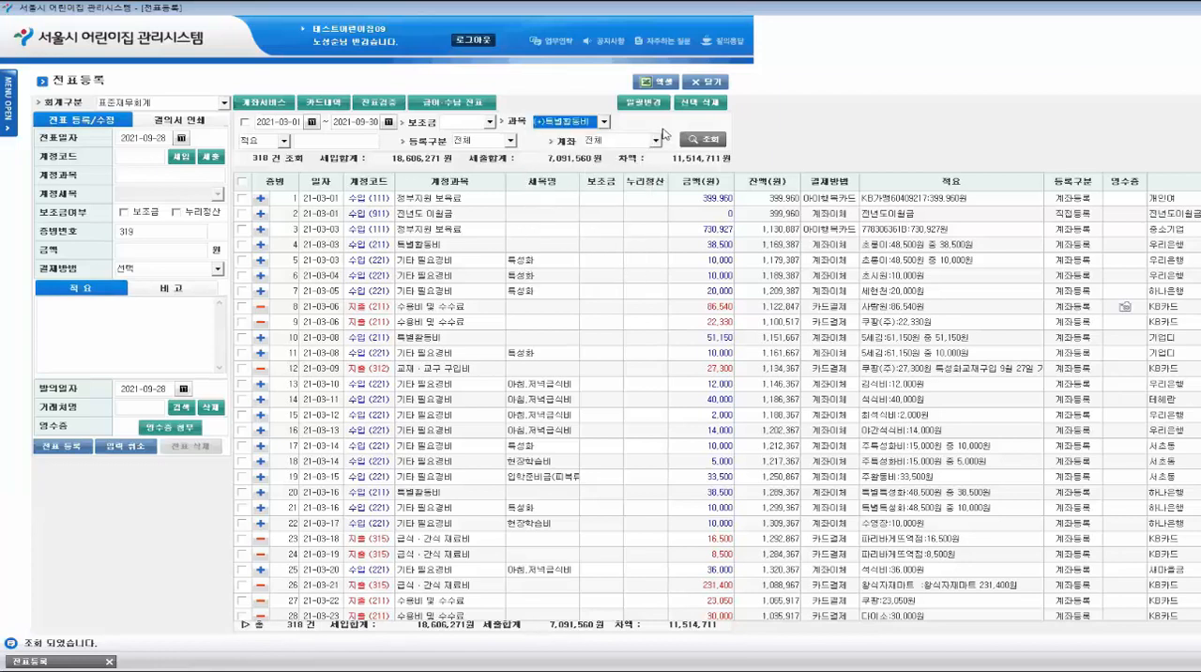
pyautogui.click(588, 123)
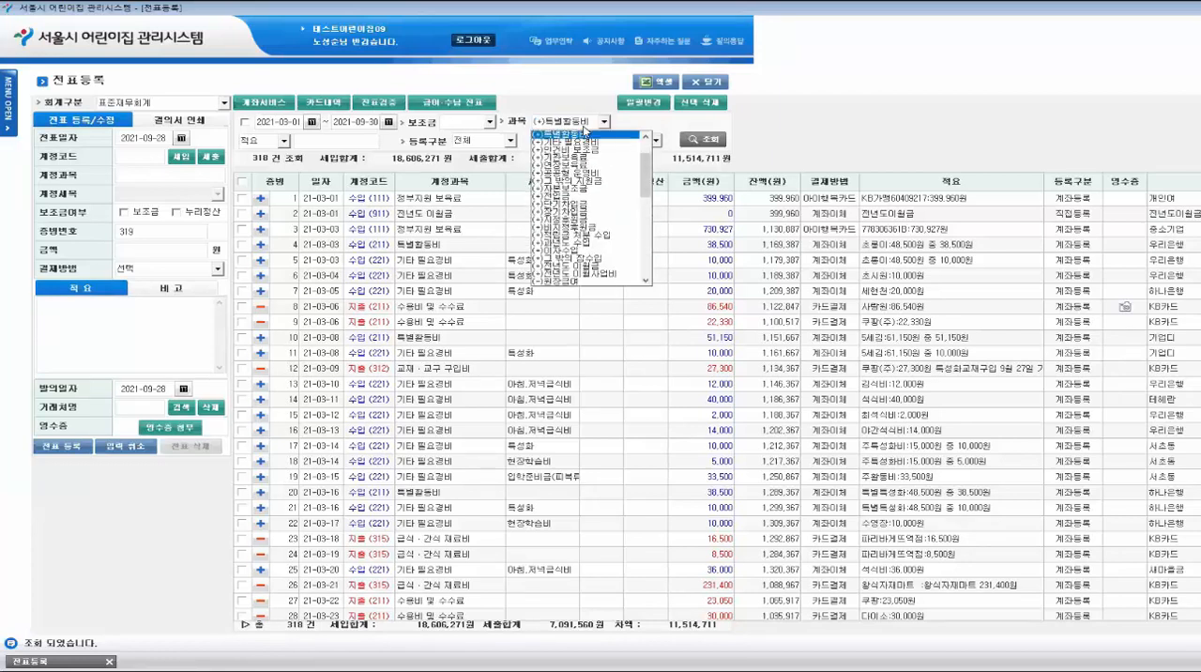
pyautogui.click(582, 143)
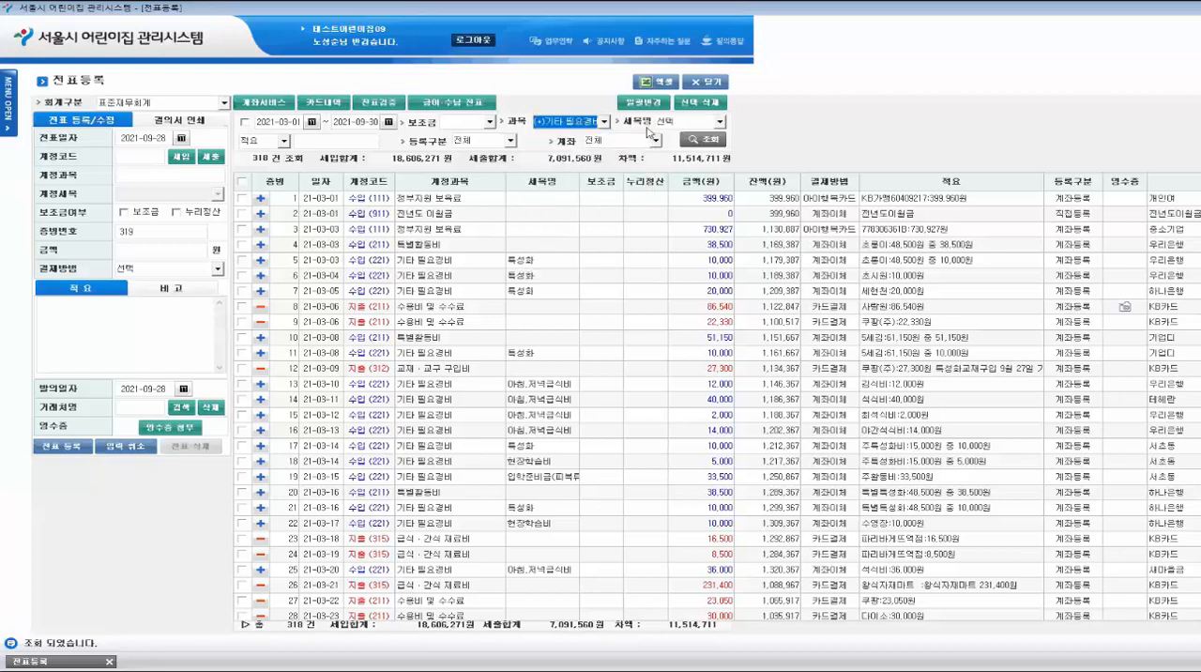
pyautogui.click(720, 121)
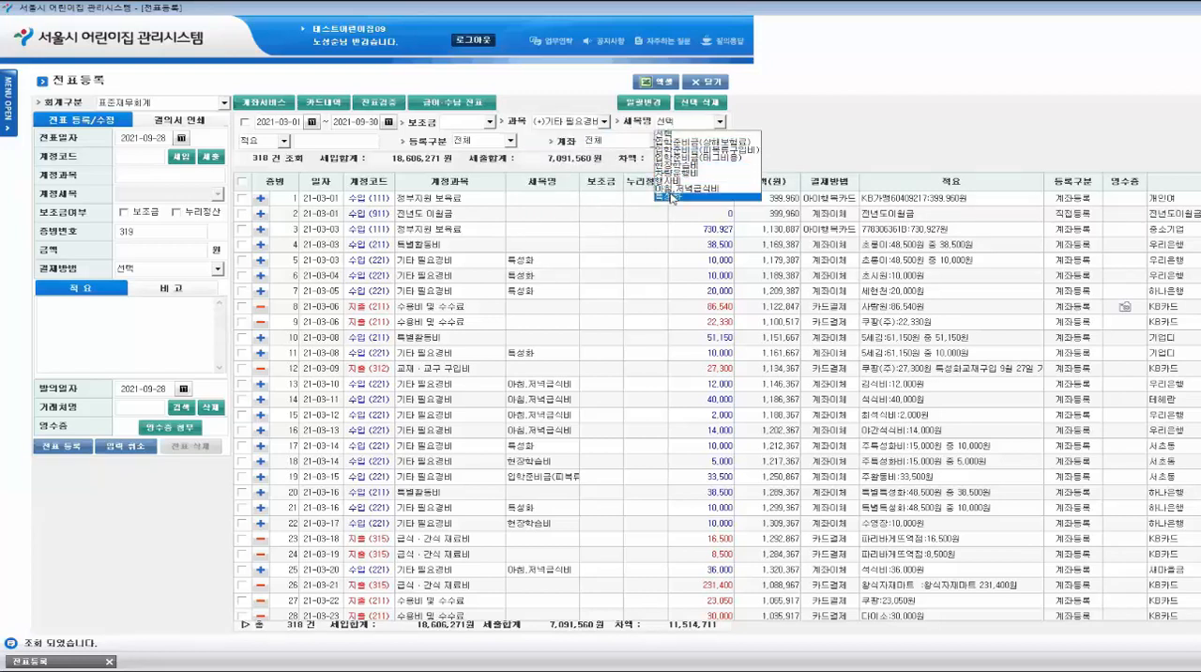
pyautogui.click(668, 197)
# - Search the filtered vouchers by the child's name in their description (적요)
pyautogui.click(340, 142)
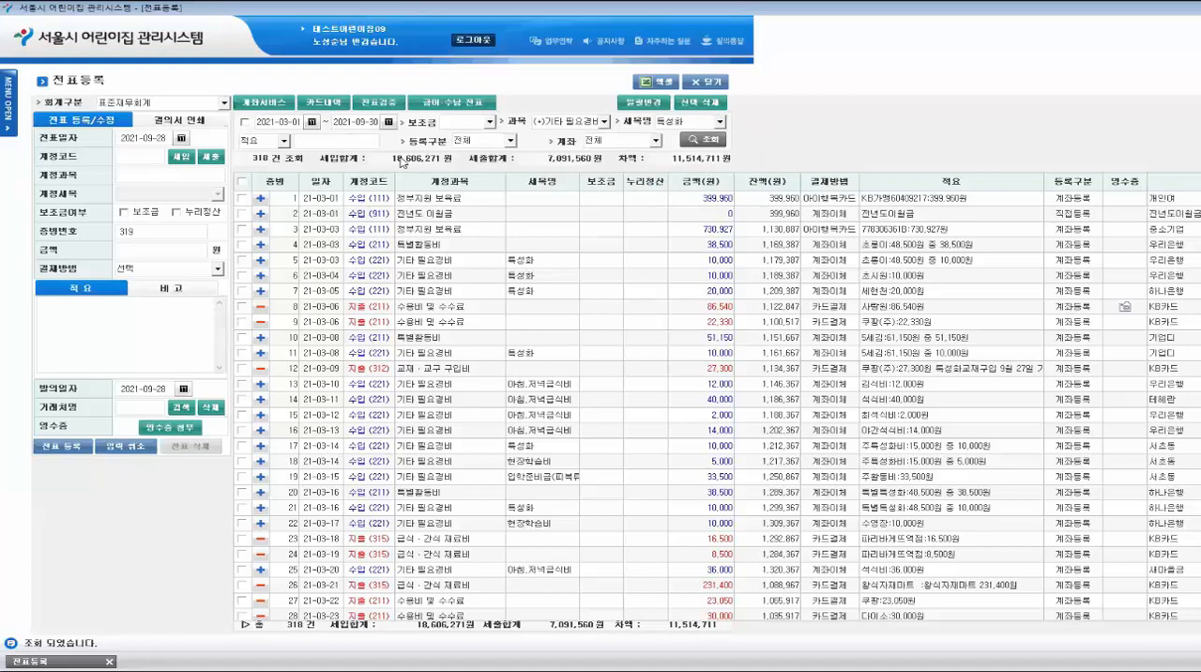
pyautogui.write('초롱')
pyautogui.click(704, 139)
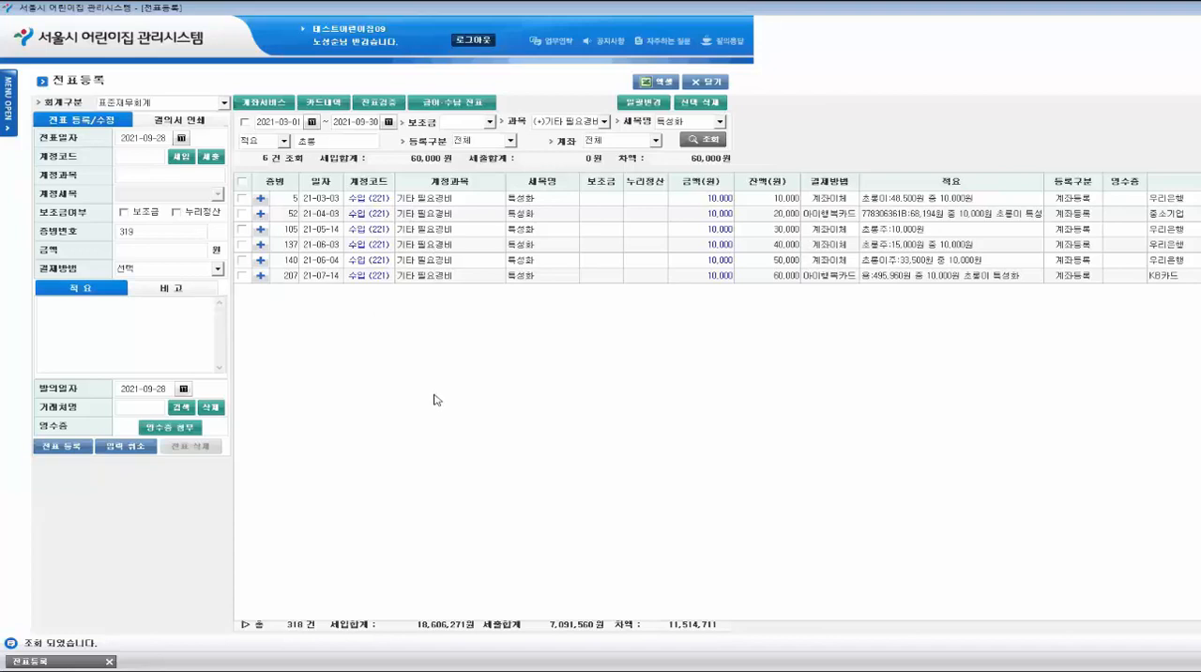
# - Filter the voucher list to the (-)세출전체 account group and search the descriptions (적요) for 왕식자재
pyautogui.click(569, 123)
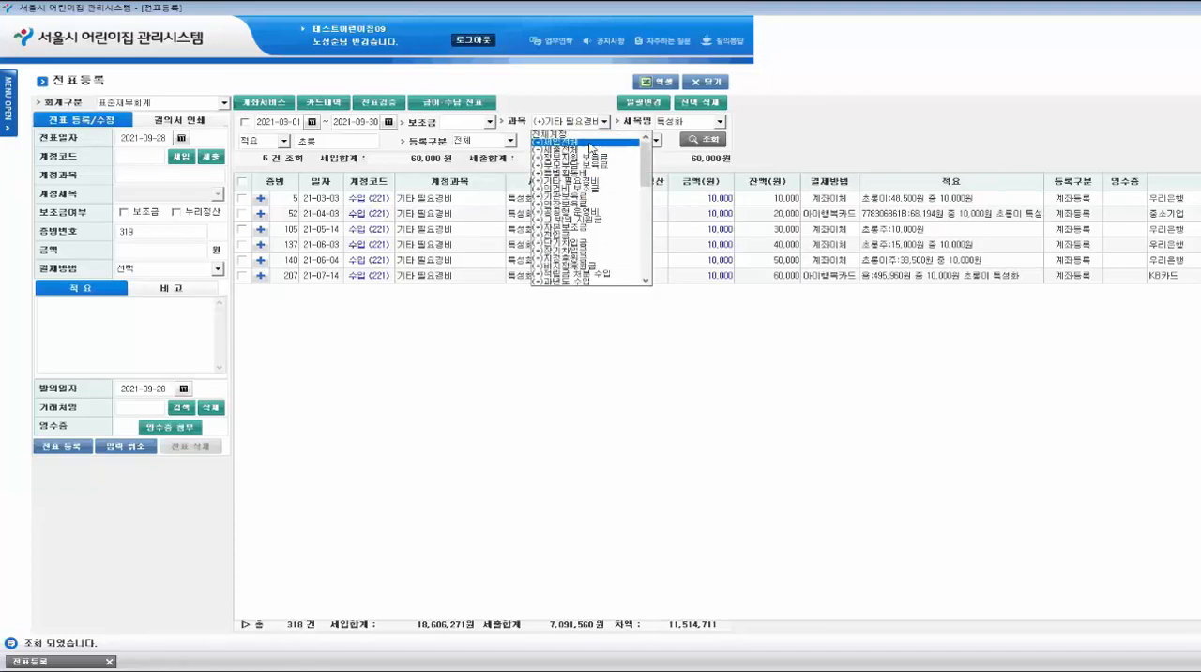
pyautogui.click(589, 150)
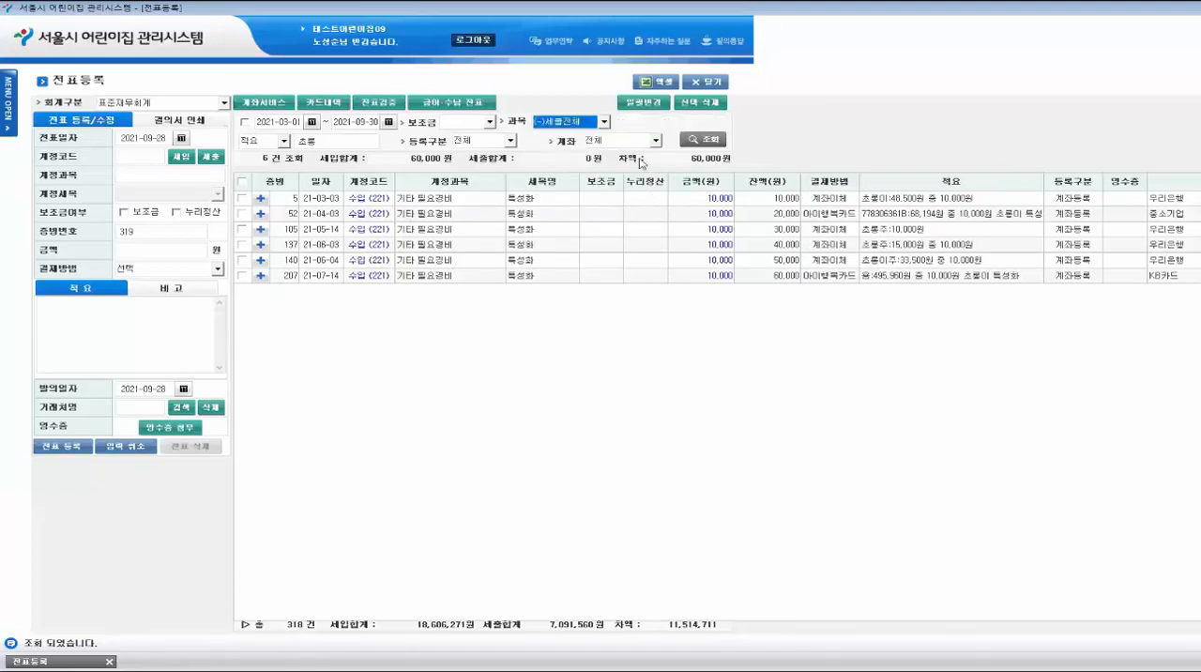
pyautogui.click(346, 136)
pyautogui.write('특성화')
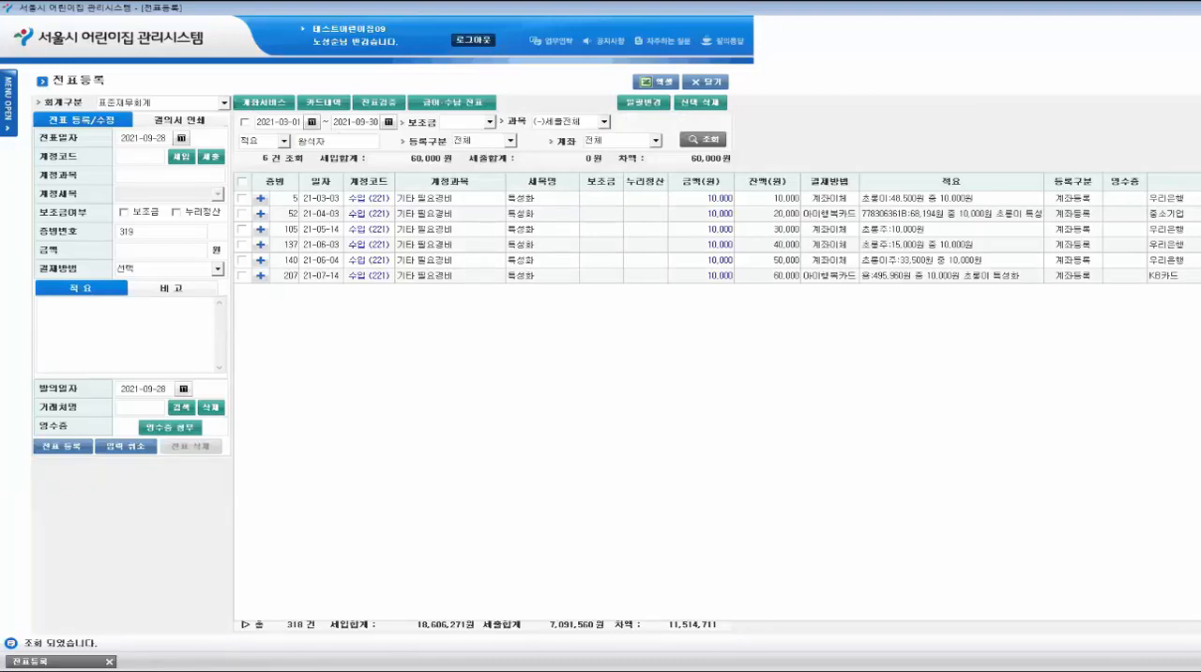
pyautogui.write('식자재')
pyautogui.click(715, 140)
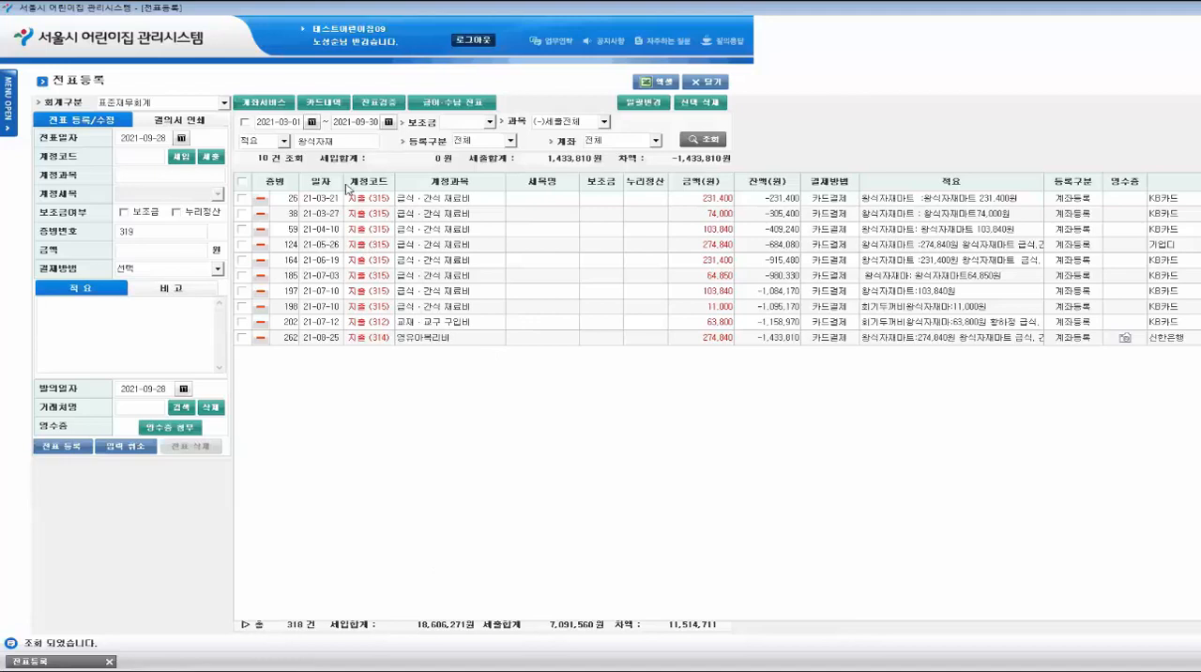
# - Open 아이사랑회계보고 and display the monthly accounting report (월 회계보고) for 2021년 09월
pyautogui.click(11, 95)
pyautogui.click(53, 171)
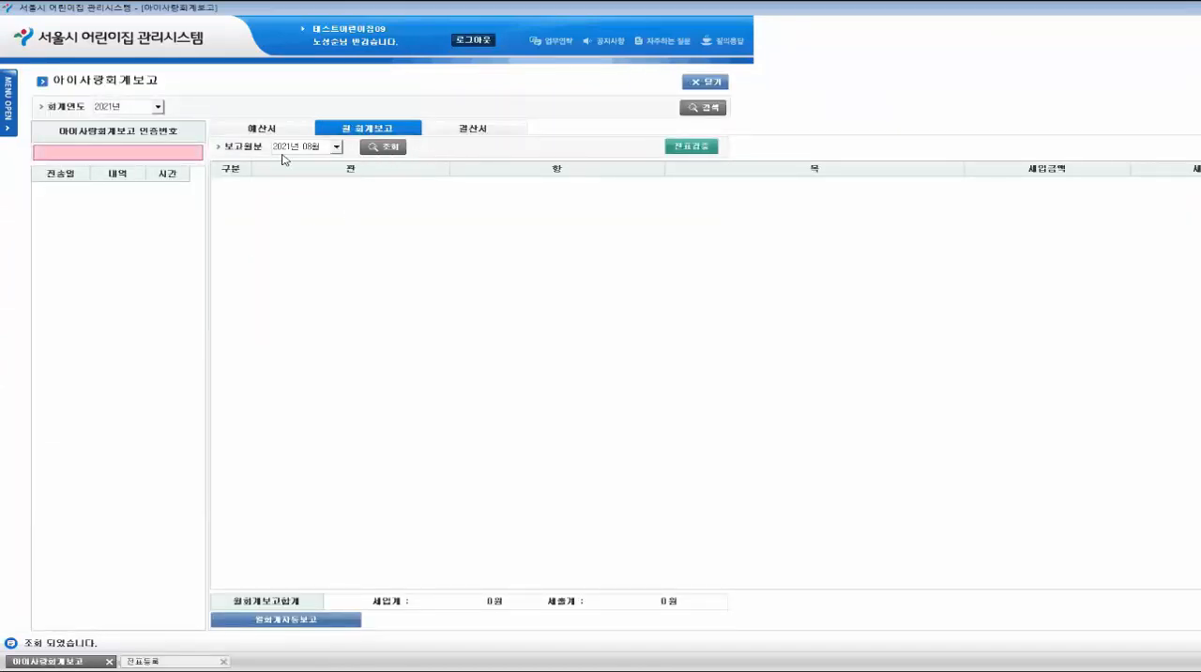
pyautogui.click(335, 147)
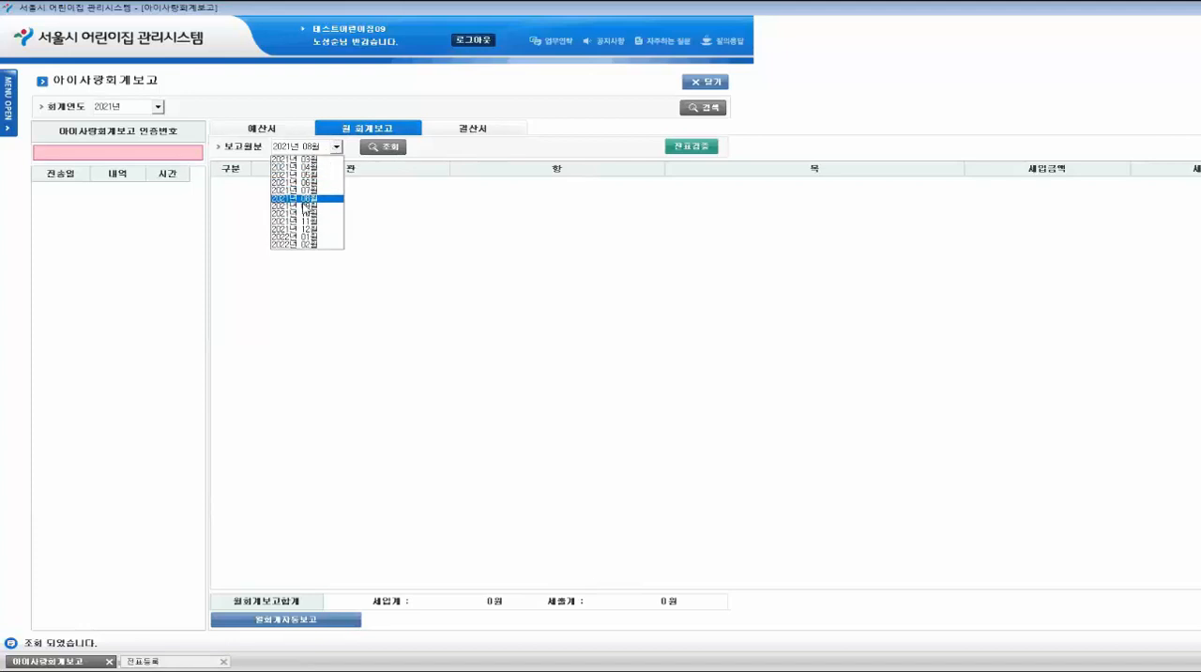
pyautogui.click(307, 206)
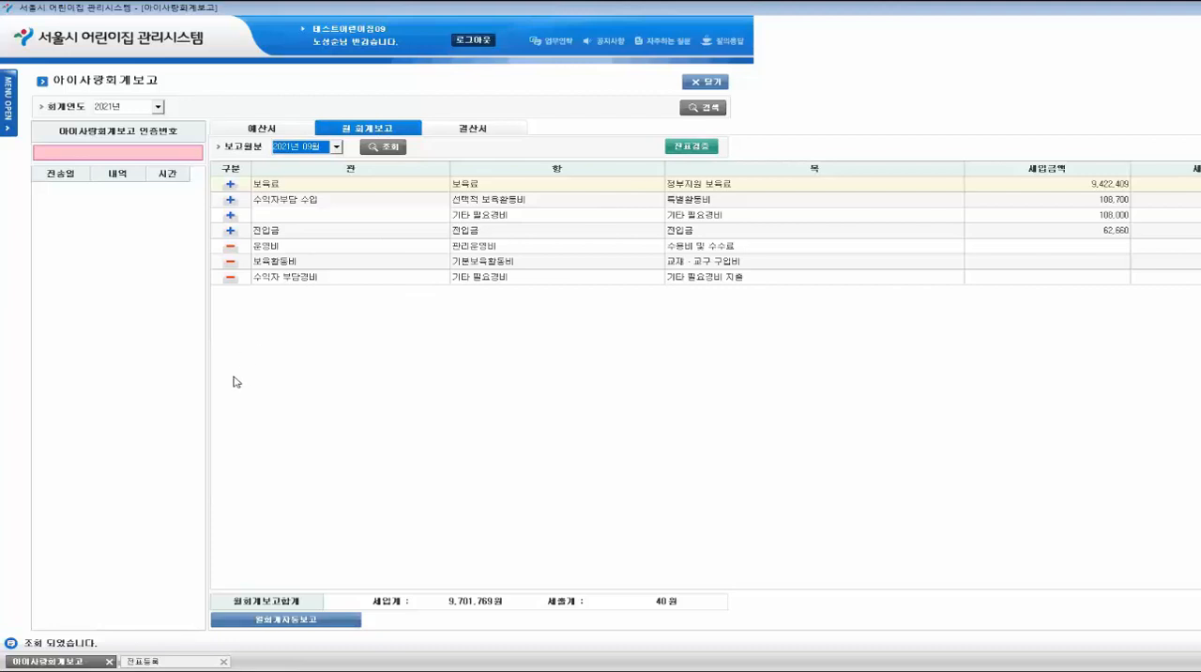
# - Review the 예산검증 and 계정검증 results of the 2021-09 voucher verification (전표검증), and close the verification and the report
pyautogui.click(699, 148)
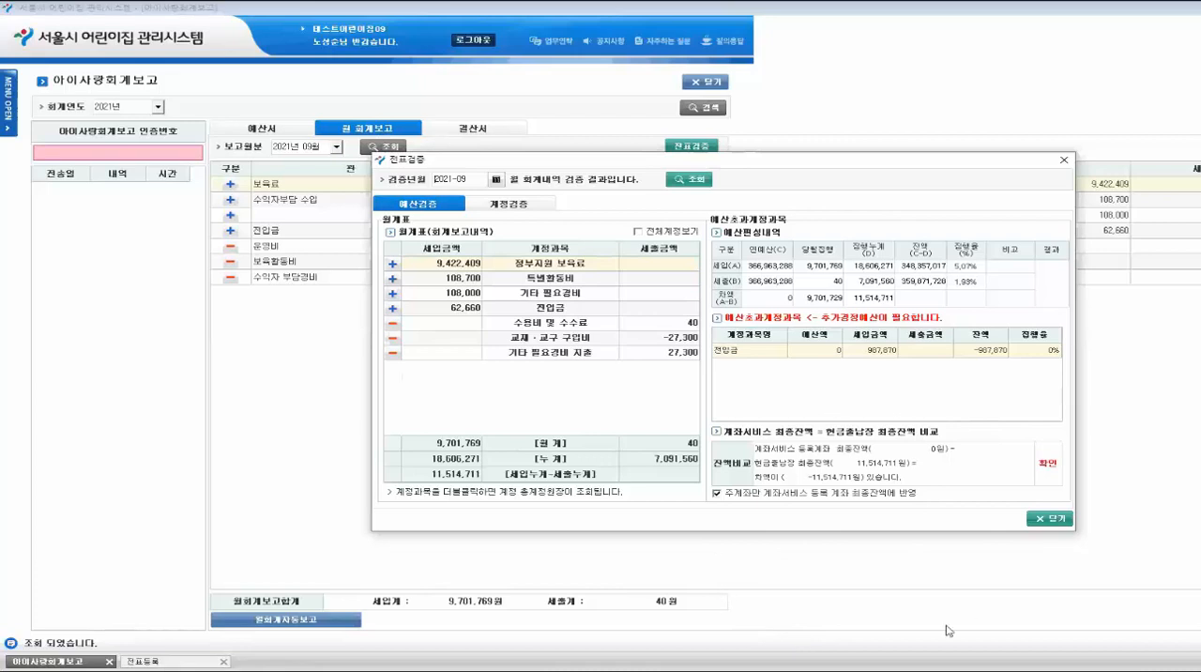
pyautogui.click(524, 208)
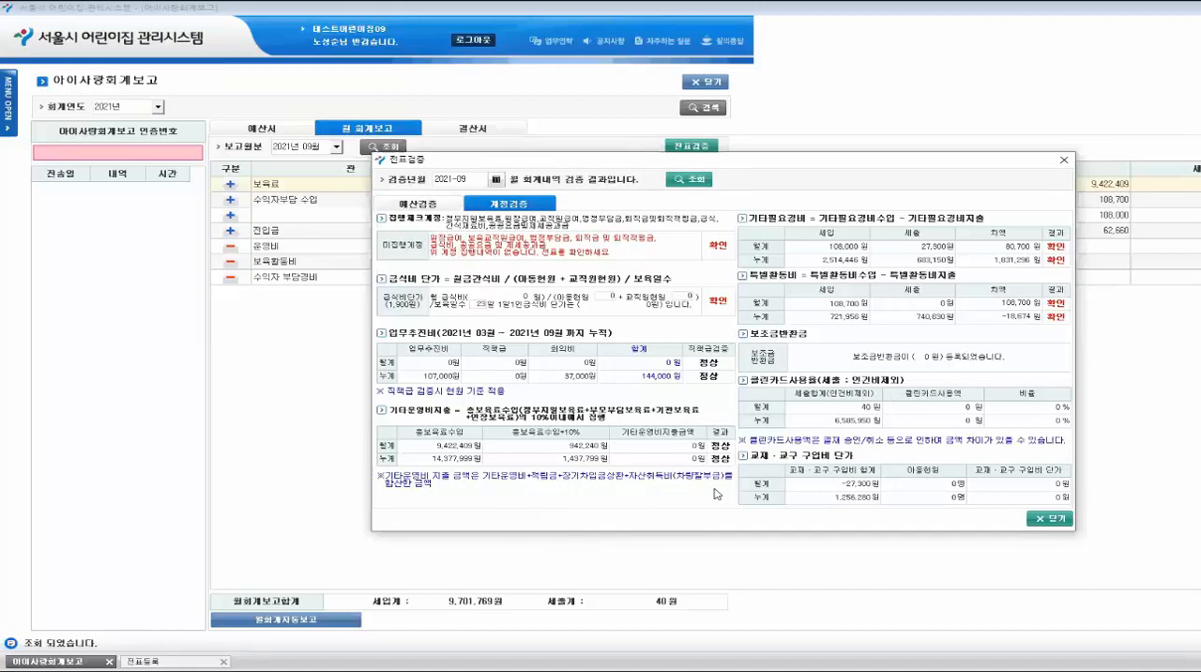
pyautogui.click(1060, 519)
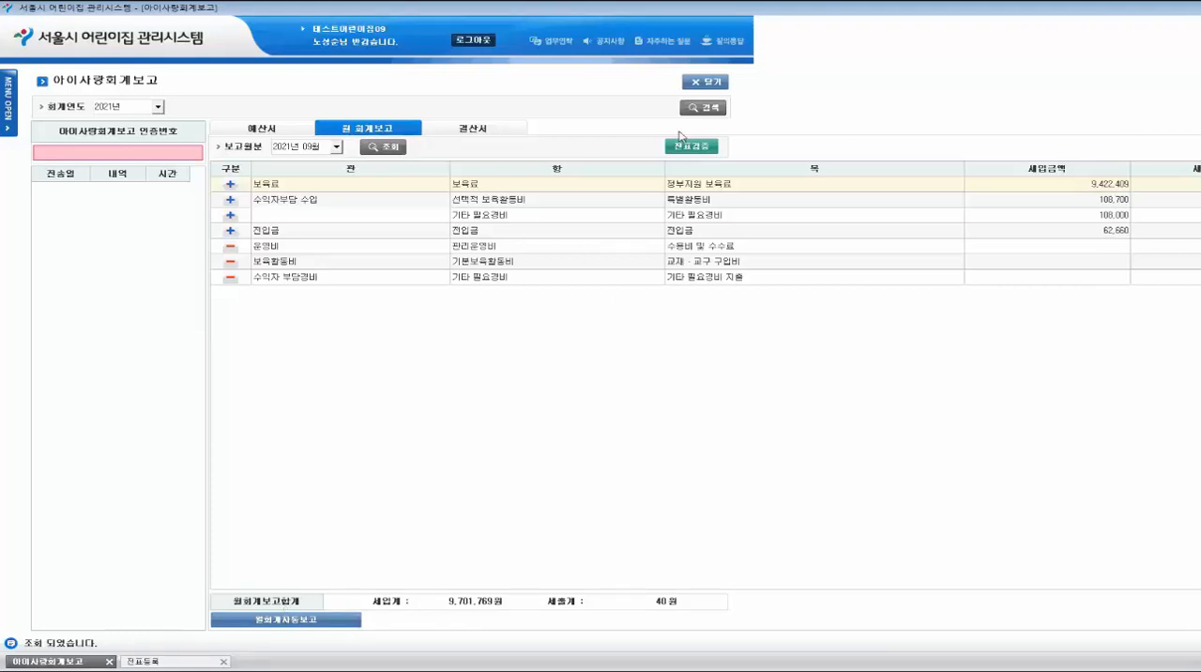
pyautogui.click(707, 82)
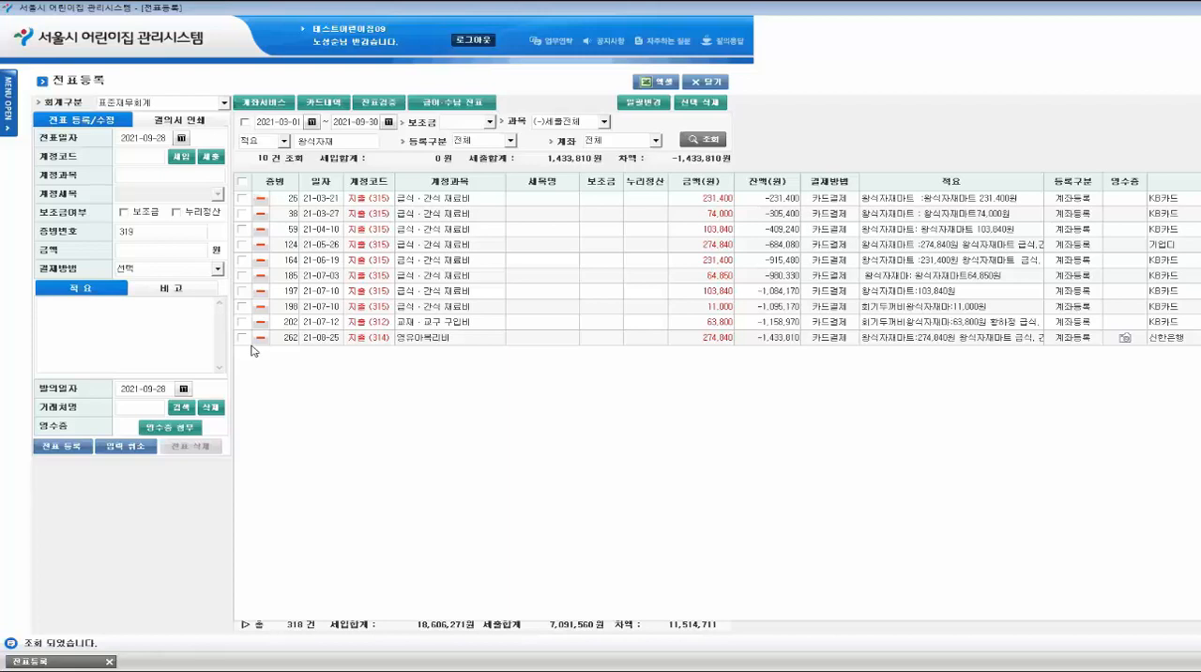
# - Open 회계증빙번호정렬, request renumbering from 2021년 03월 in 날짜 > 등록순서 order, and decline the confirmation
pyautogui.click(11, 100)
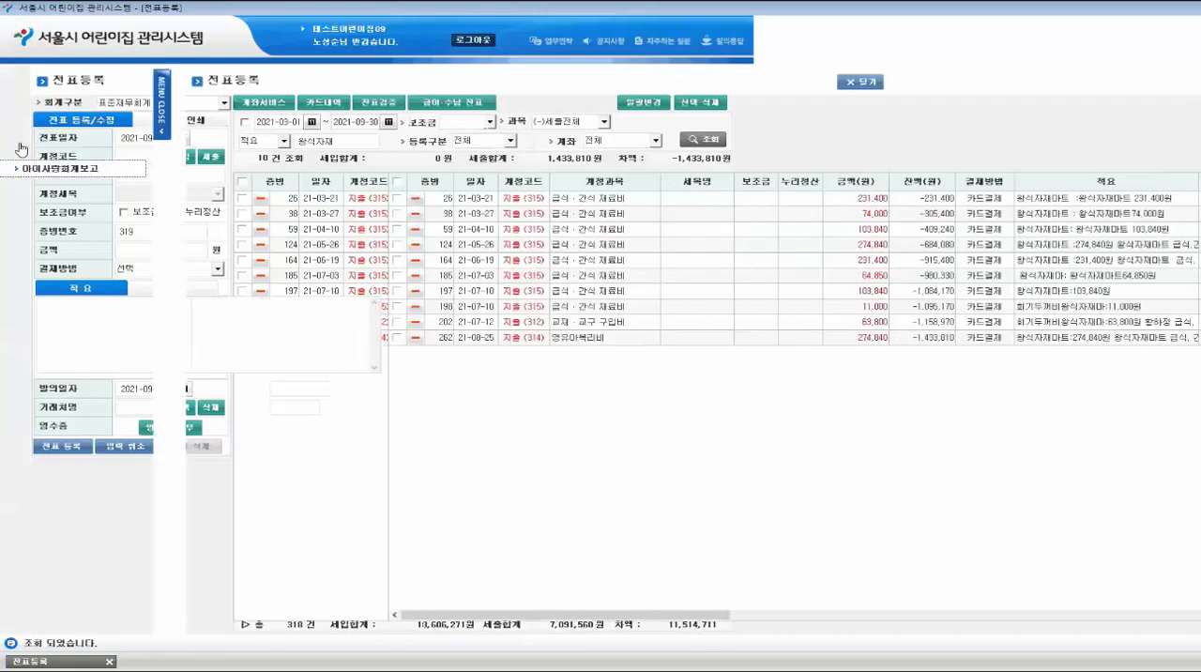
pyautogui.click(56, 150)
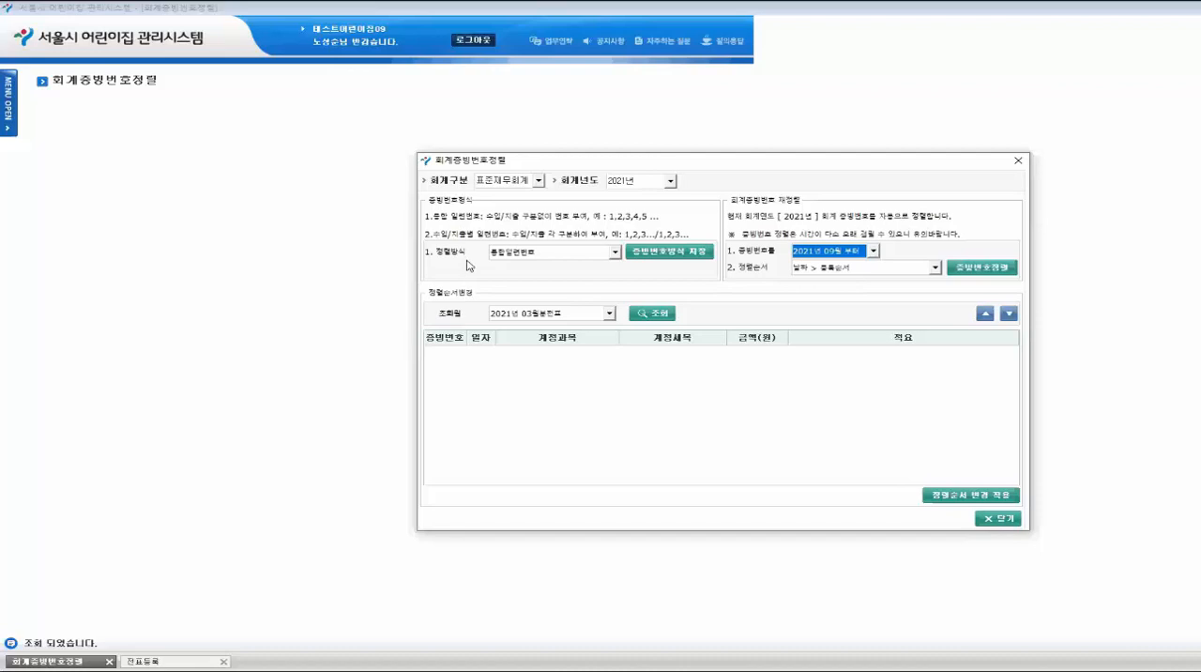
pyautogui.click(873, 252)
pyautogui.click(826, 273)
pyautogui.click(836, 251)
pyautogui.click(831, 263)
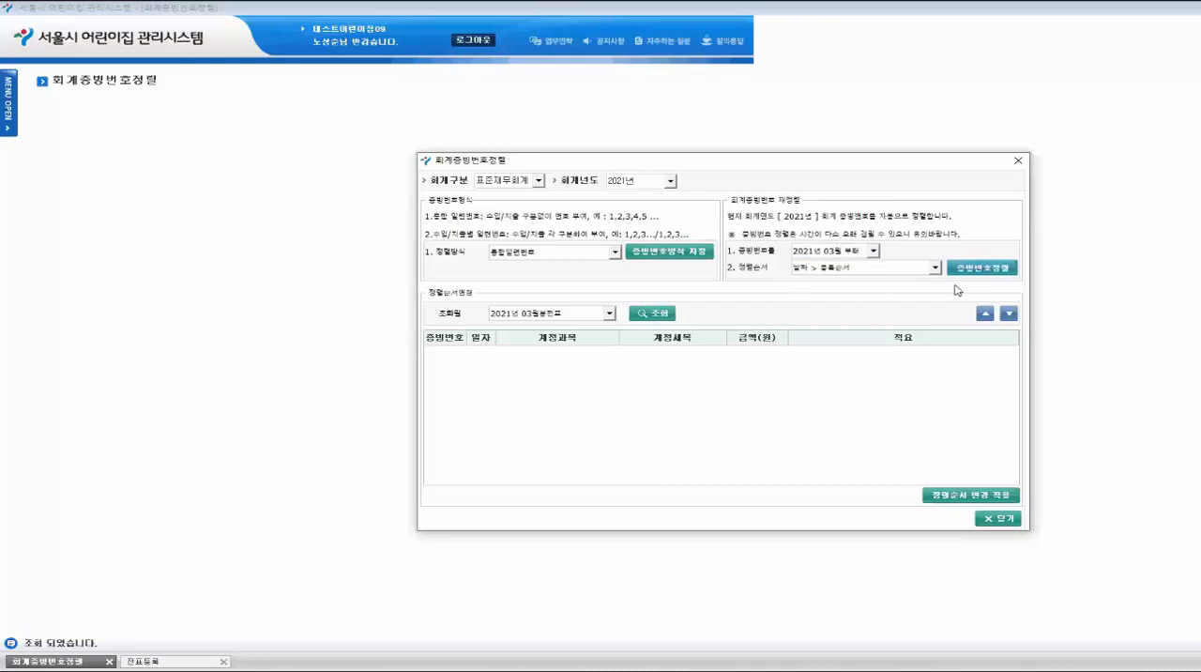
pyautogui.click(778, 390)
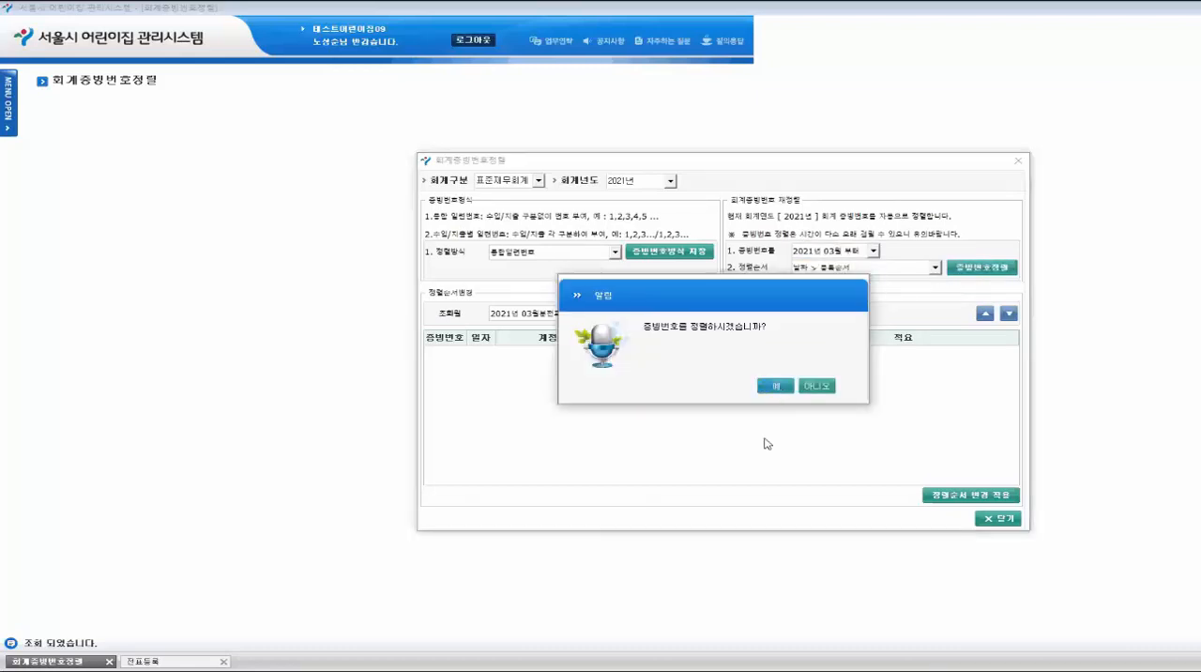
pyautogui.click(827, 388)
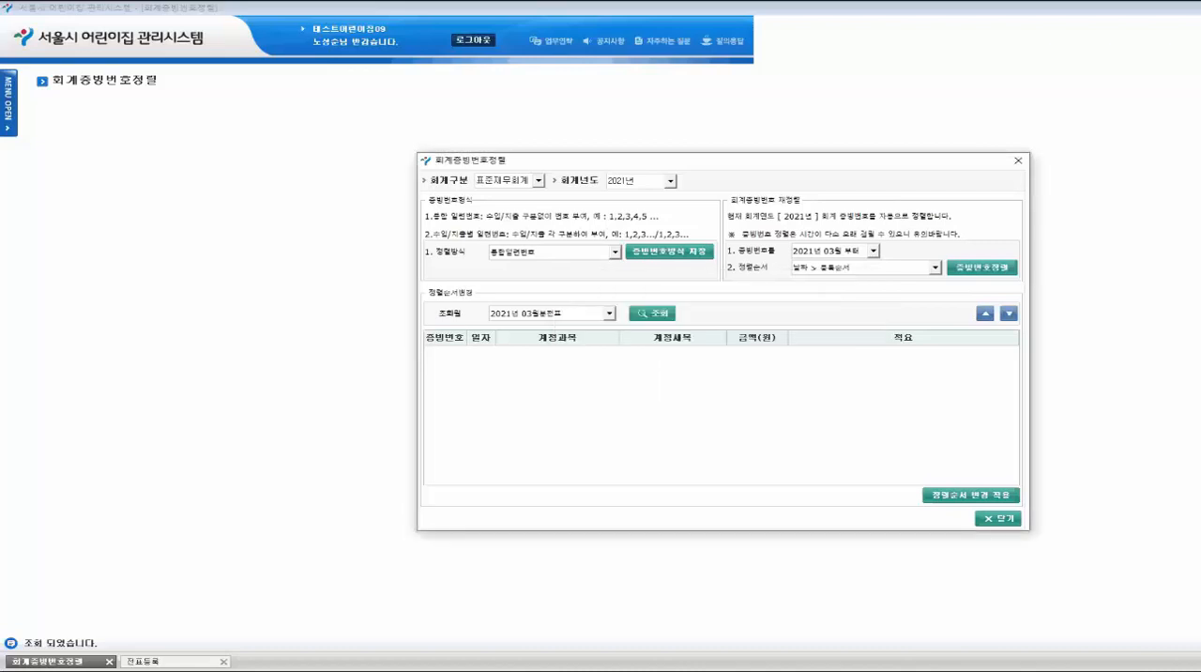
# - Set the renumbering start month to 2021년 04월 and the sort order to 날짜 > 수입/지출 > 등록순서
pyautogui.click(873, 250)
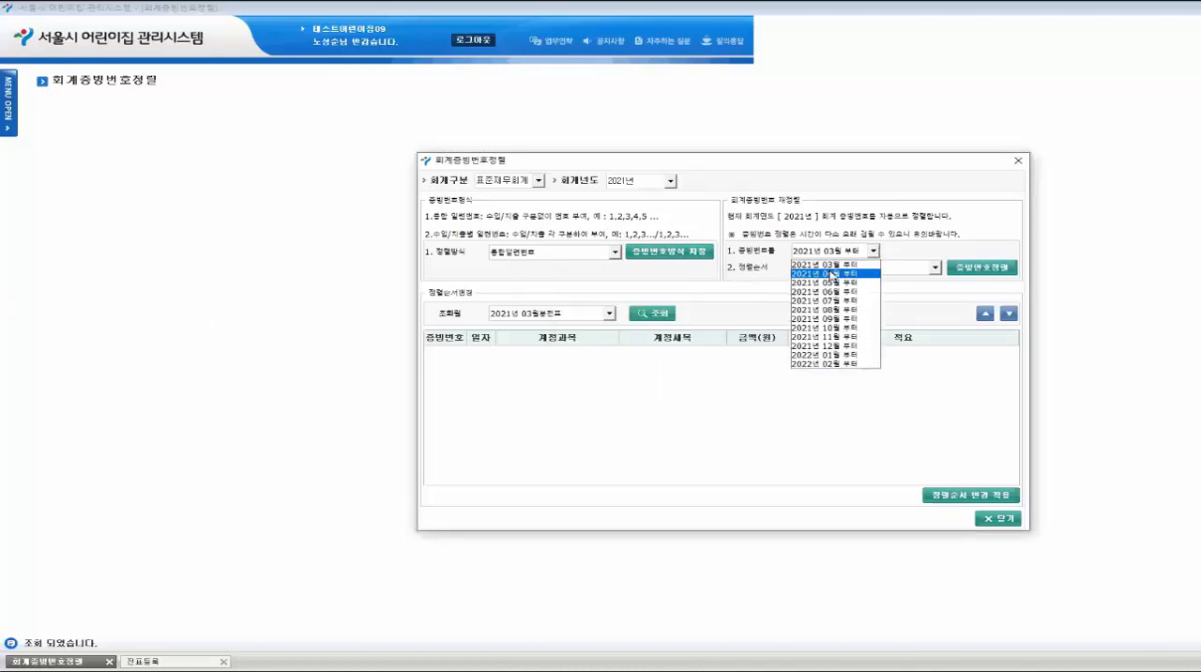
pyautogui.click(831, 274)
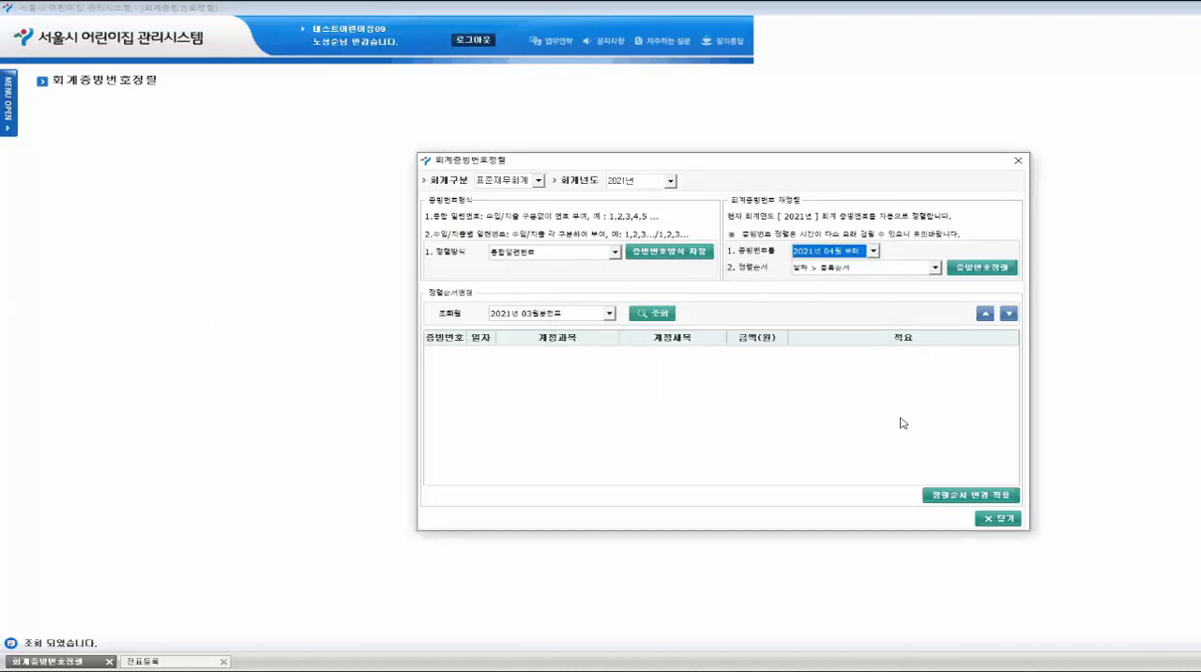
pyautogui.click(865, 254)
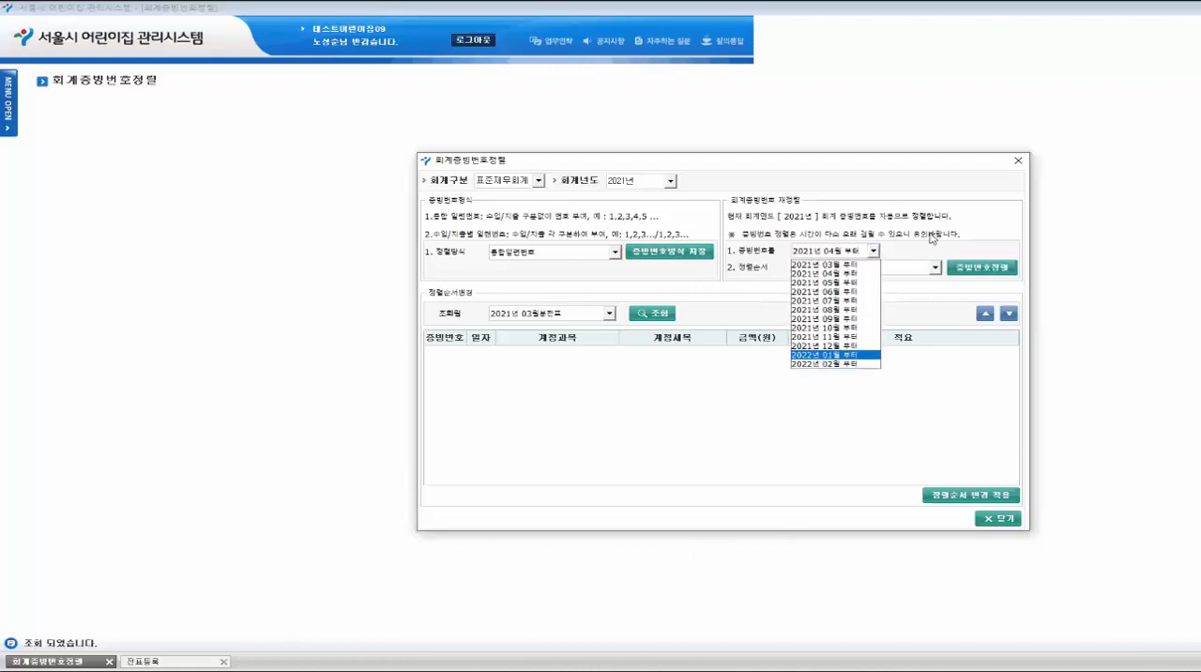
pyautogui.click(946, 257)
pyautogui.click(880, 270)
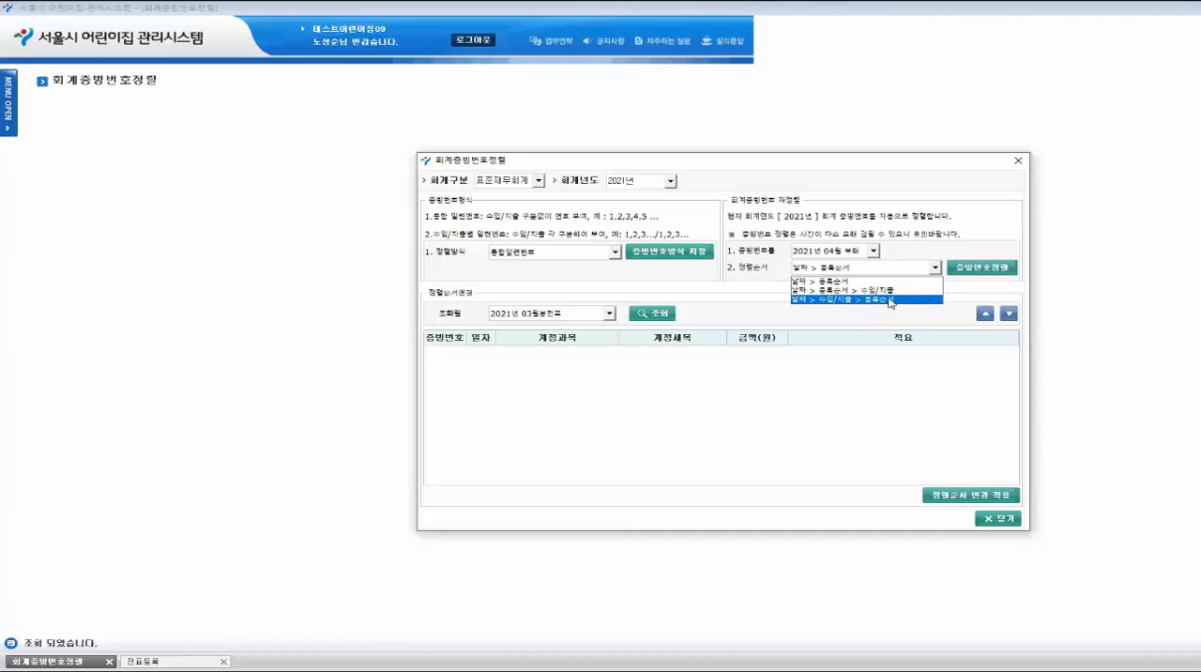
pyautogui.click(889, 301)
# - List the 2021년 03월분 vouchers, move the 03-03 특별활동비 voucher of 38,500 up one place, apply the changed order and close 회계증빙번호정렬
pyautogui.click(646, 314)
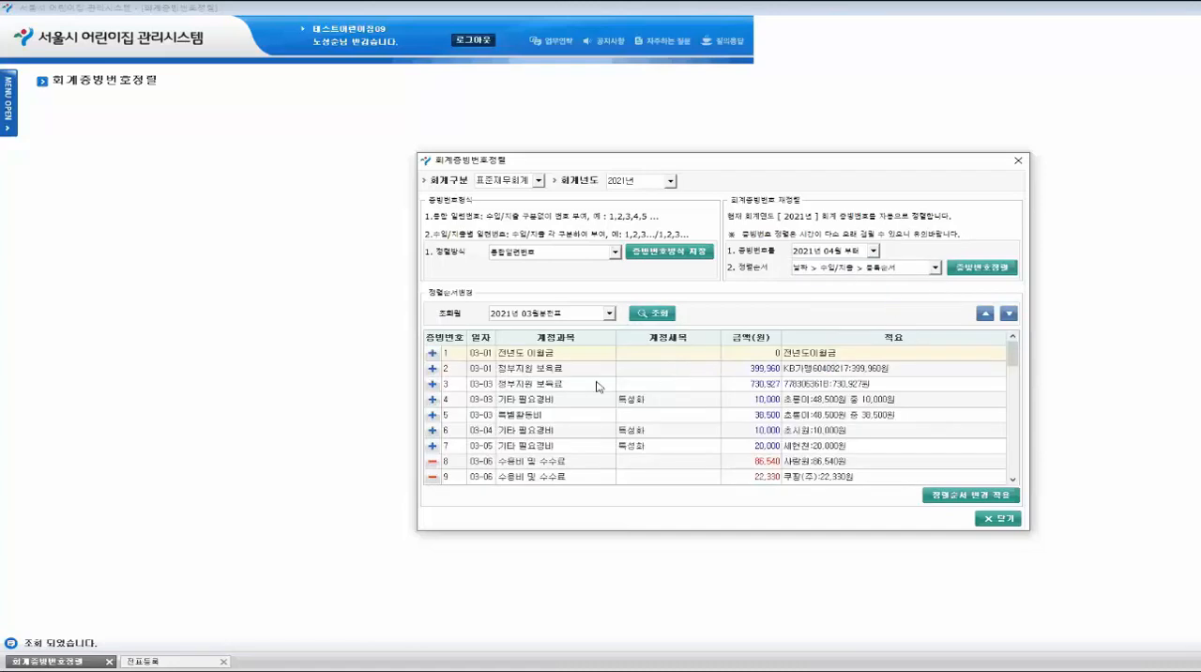
pyautogui.click(528, 416)
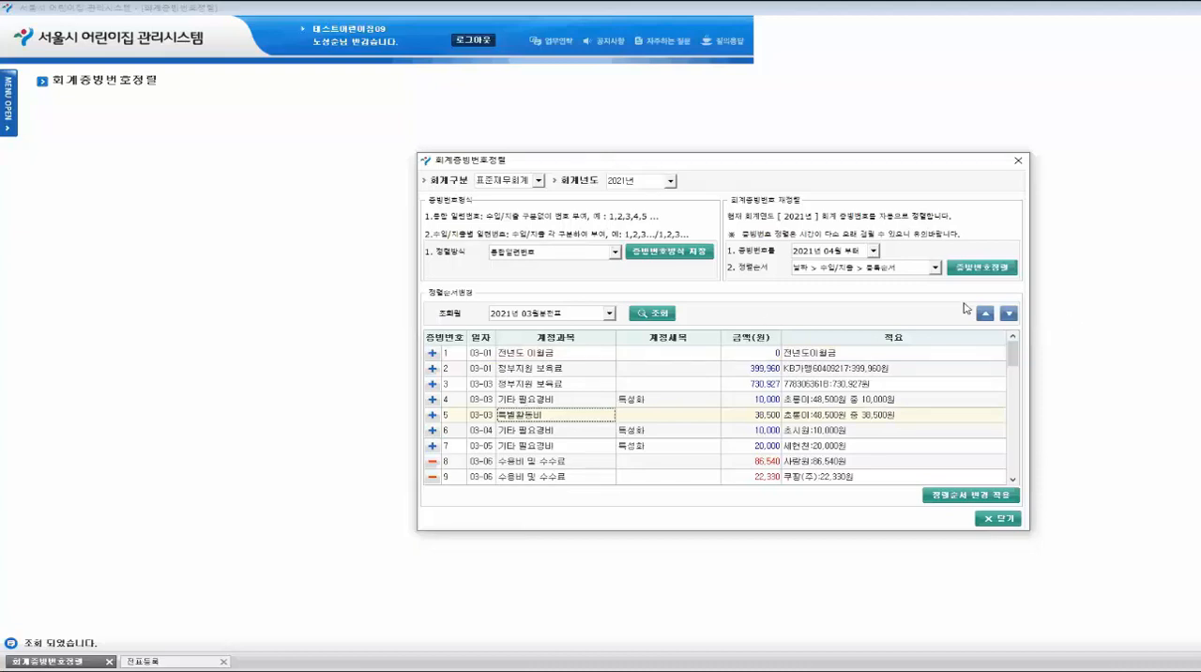
pyautogui.click(984, 314)
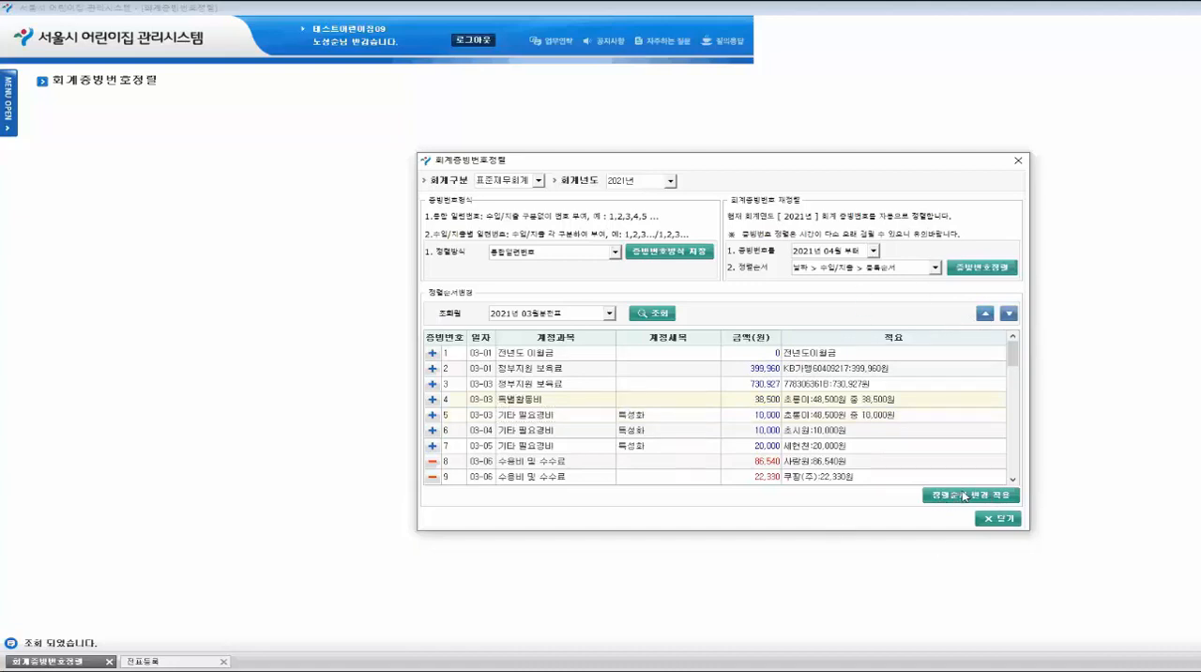
pyautogui.click(976, 495)
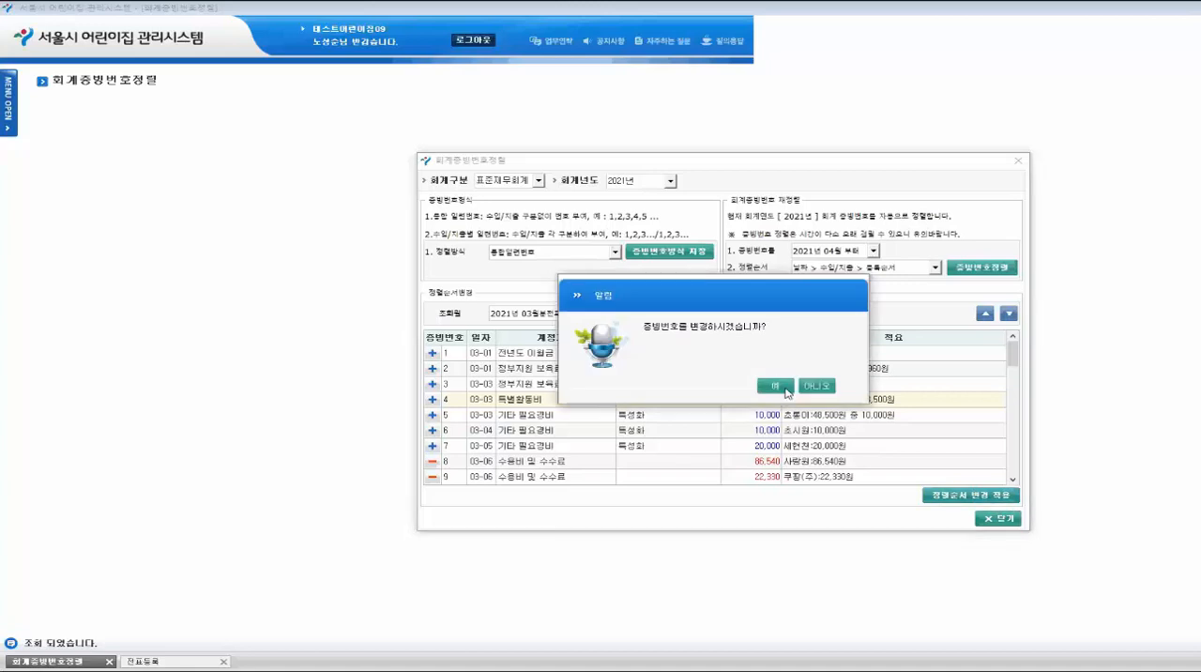
pyautogui.click(791, 387)
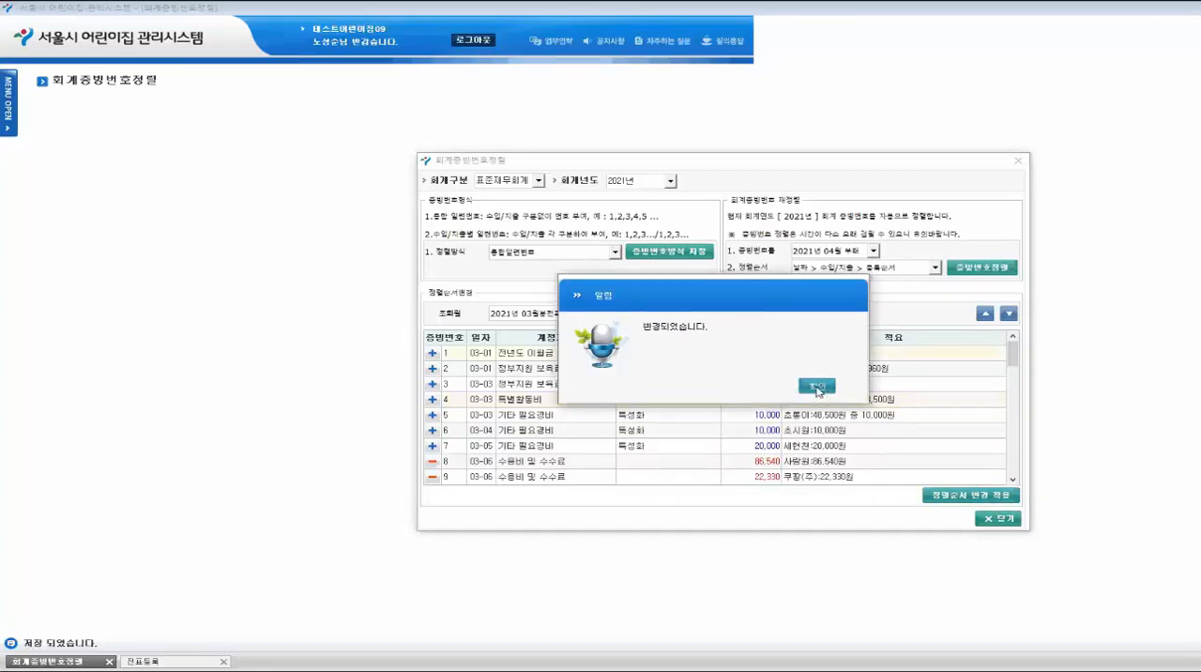
pyautogui.click(816, 385)
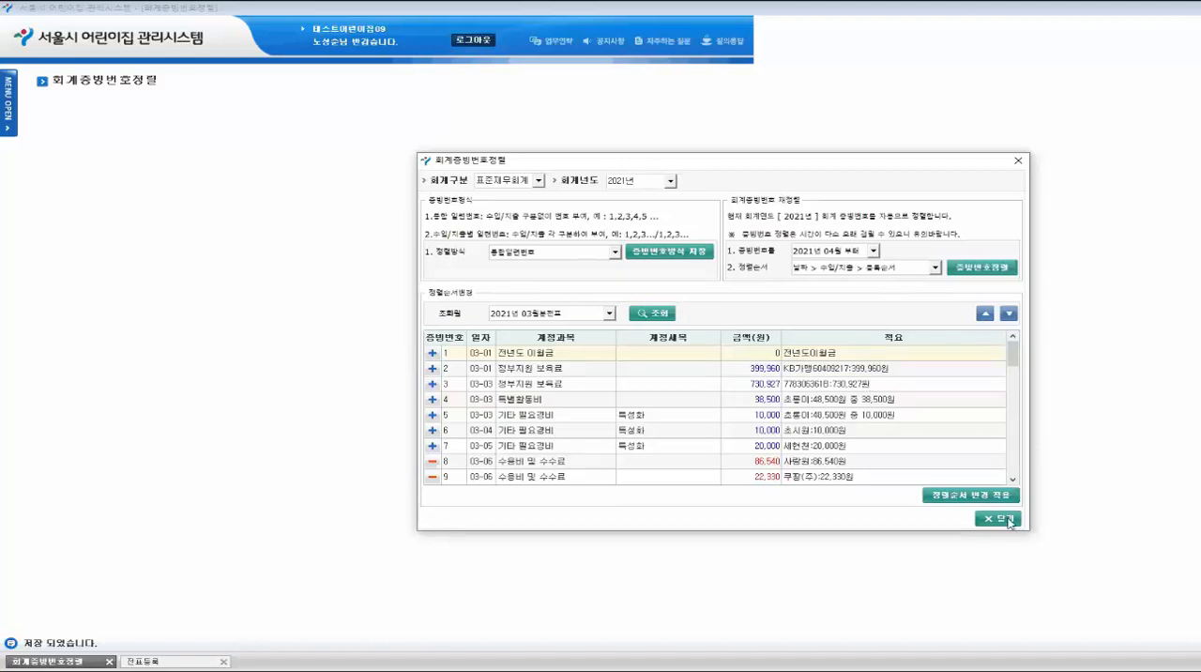
pyautogui.click(1002, 519)
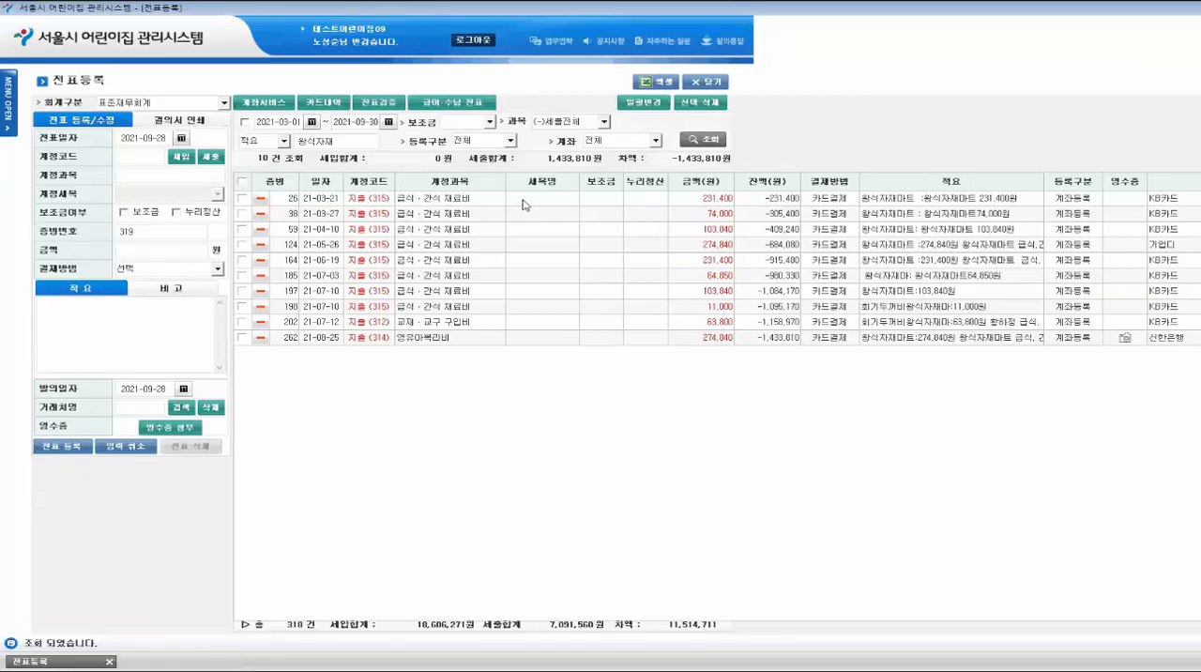
# - Open the 21-03-21 voucher of 231,400 for editing and go to receipt image attachment (영수증 이미지 첨부)
pyautogui.doubleClick(1125, 203)
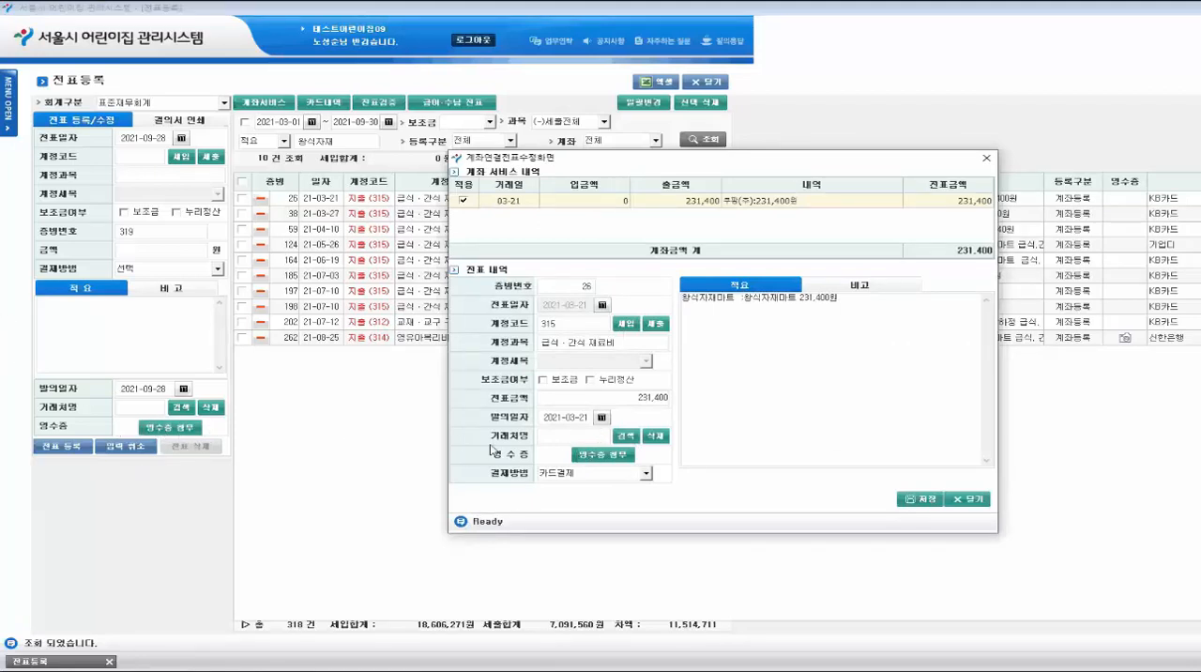
pyautogui.click(610, 458)
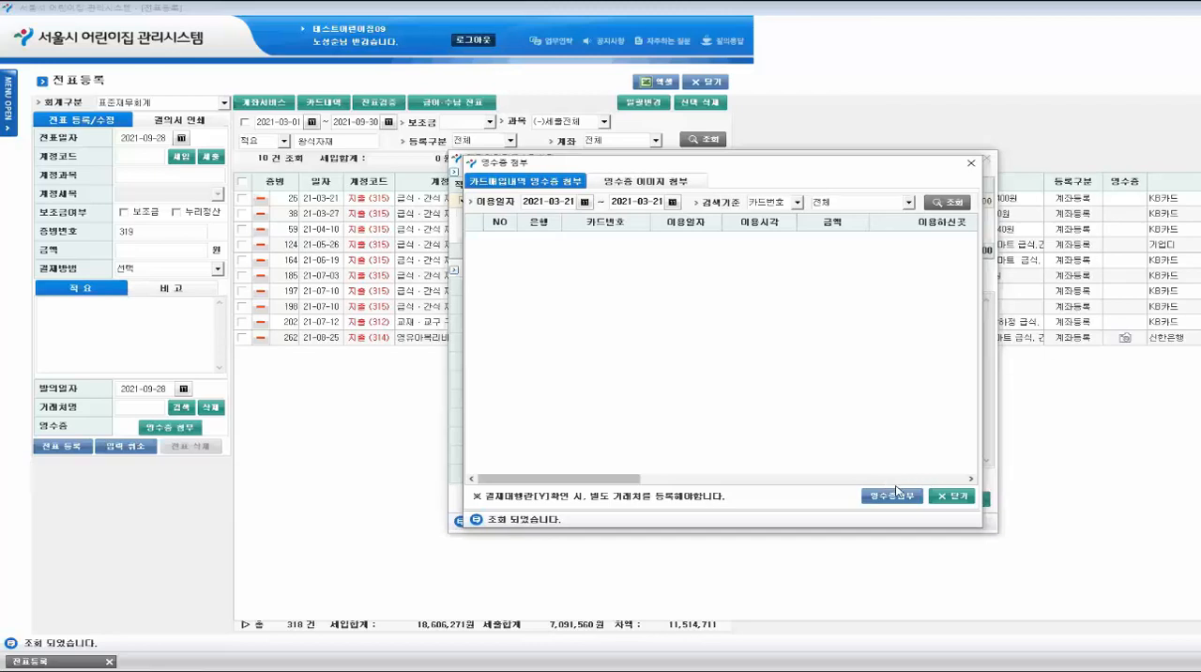
pyautogui.click(642, 185)
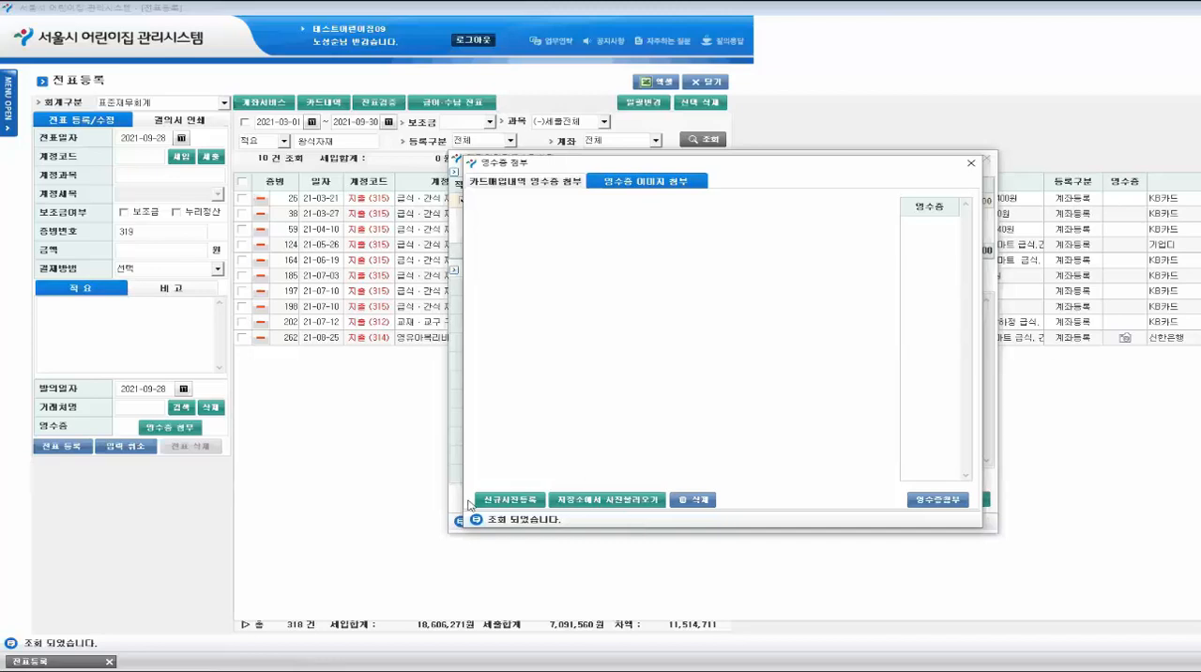
# - Upload the 사업자등록증 image from the 정산증빙영수증 folder as a new receipt photo
pyautogui.click(511, 500)
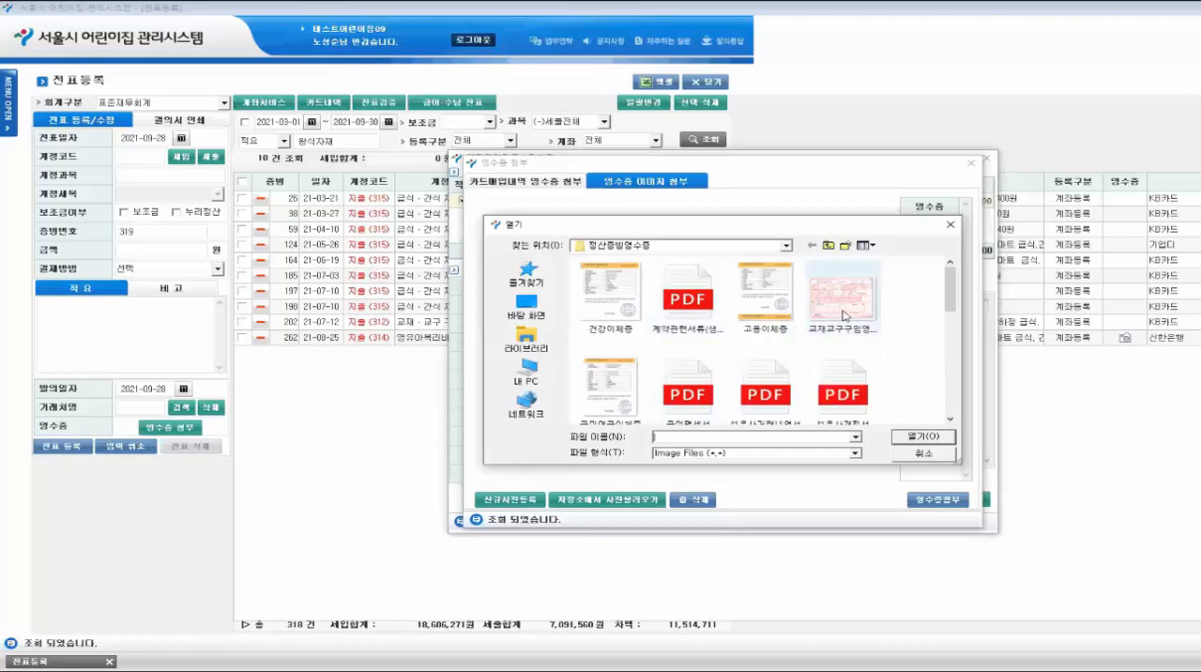
pyautogui.scroll(-4, 856, 330)
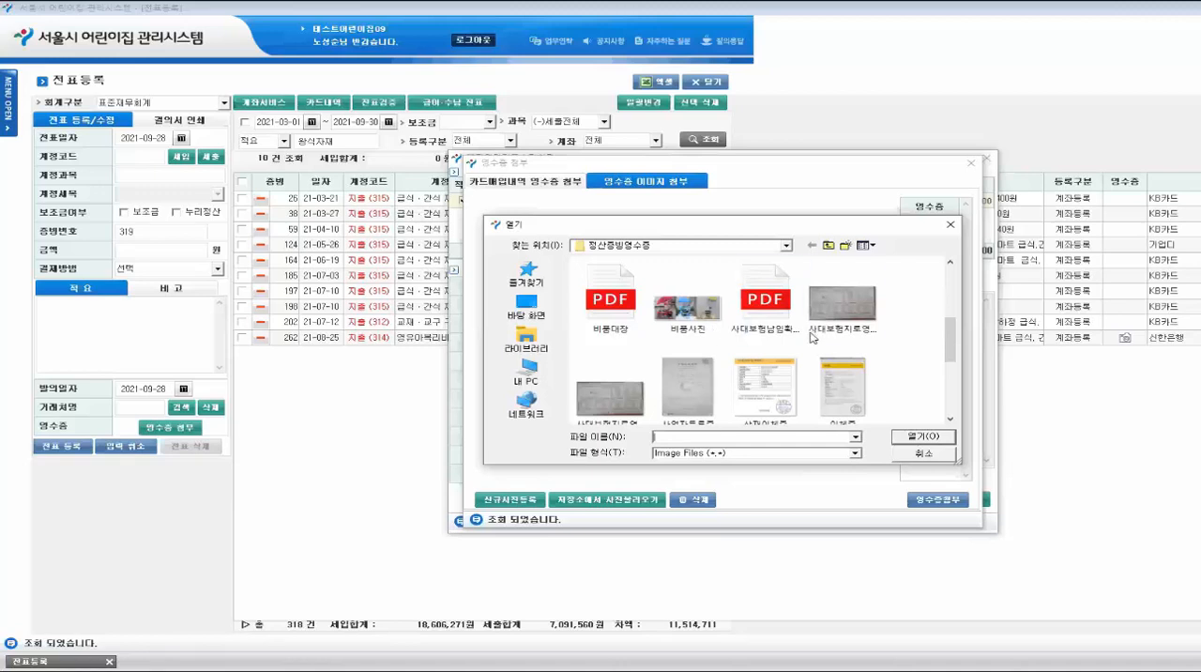
pyautogui.scroll(4, 709, 333)
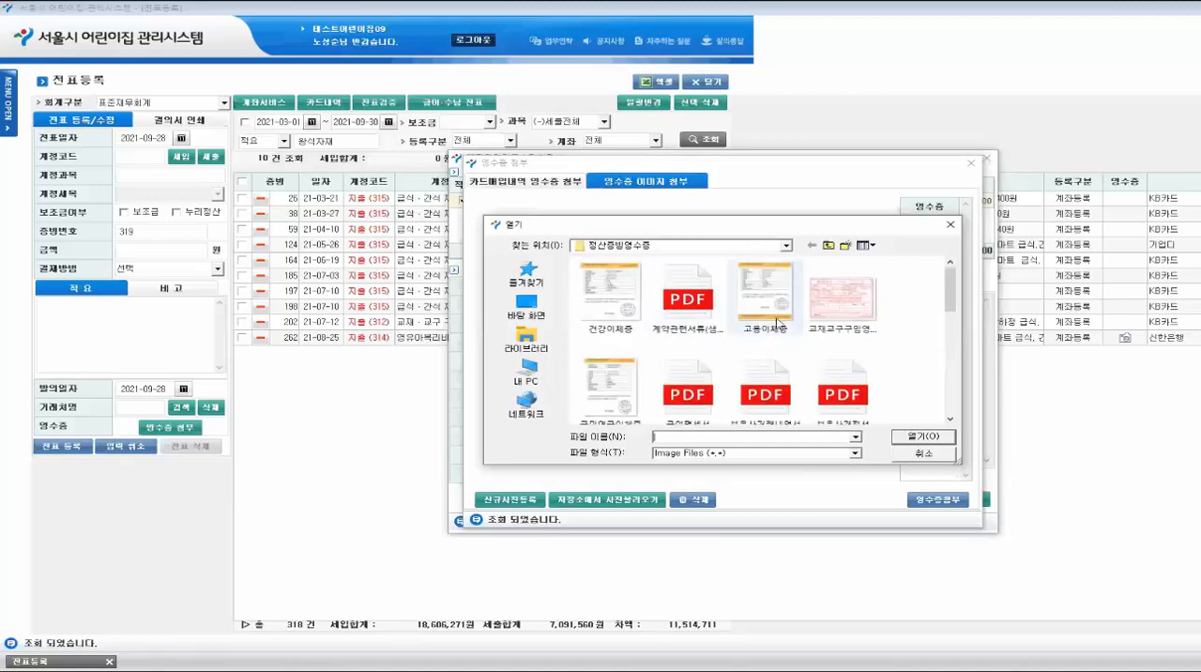
pyautogui.click(850, 319)
pyautogui.scroll(-4, 722, 353)
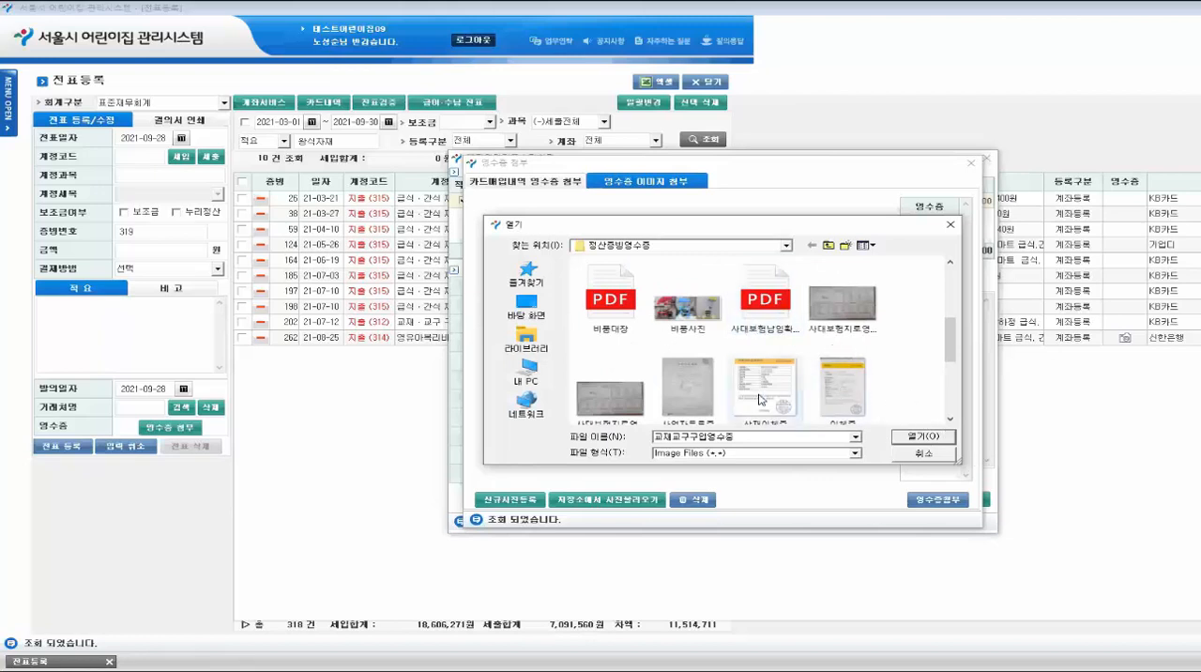
pyautogui.click(689, 388)
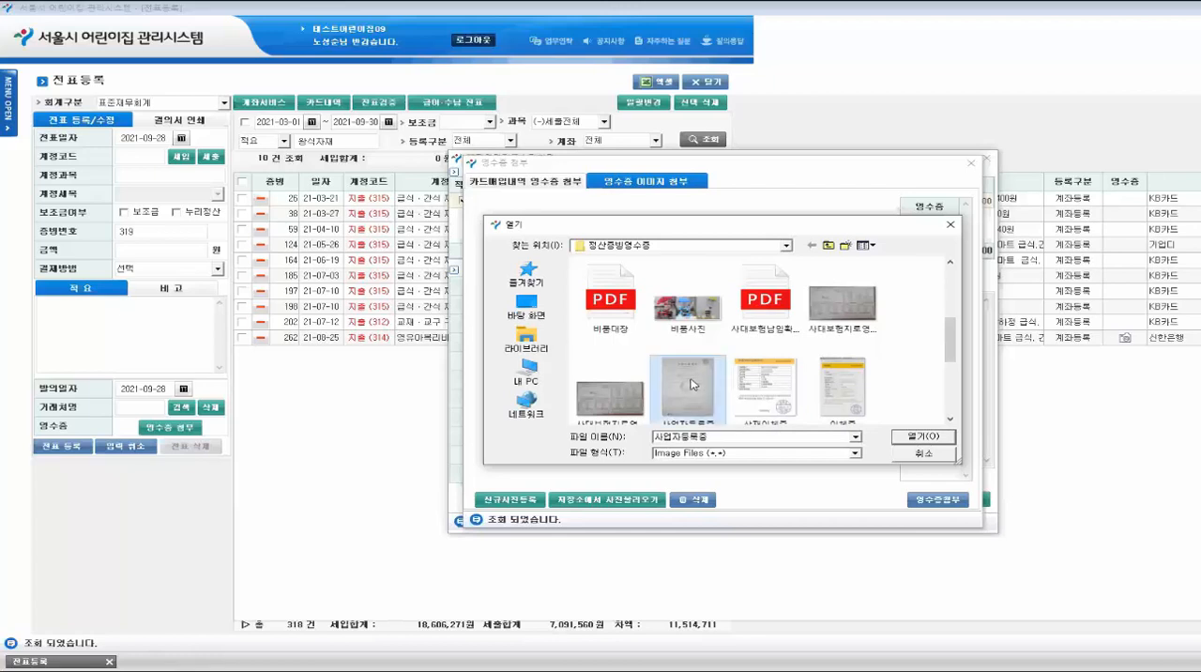
pyautogui.click(916, 437)
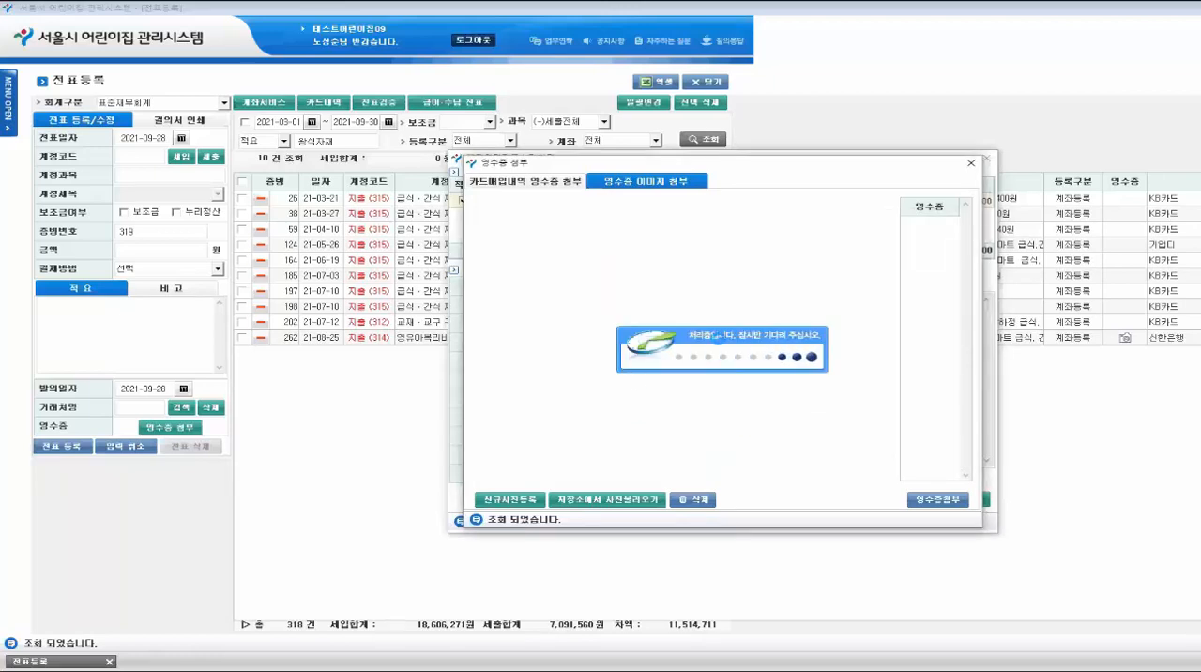
# - Attach the uploaded receipt image to the 21-03-21 voucher of 231,400 and save the voucher changes
pyautogui.click(939, 499)
pyautogui.click(777, 385)
pyautogui.click(922, 500)
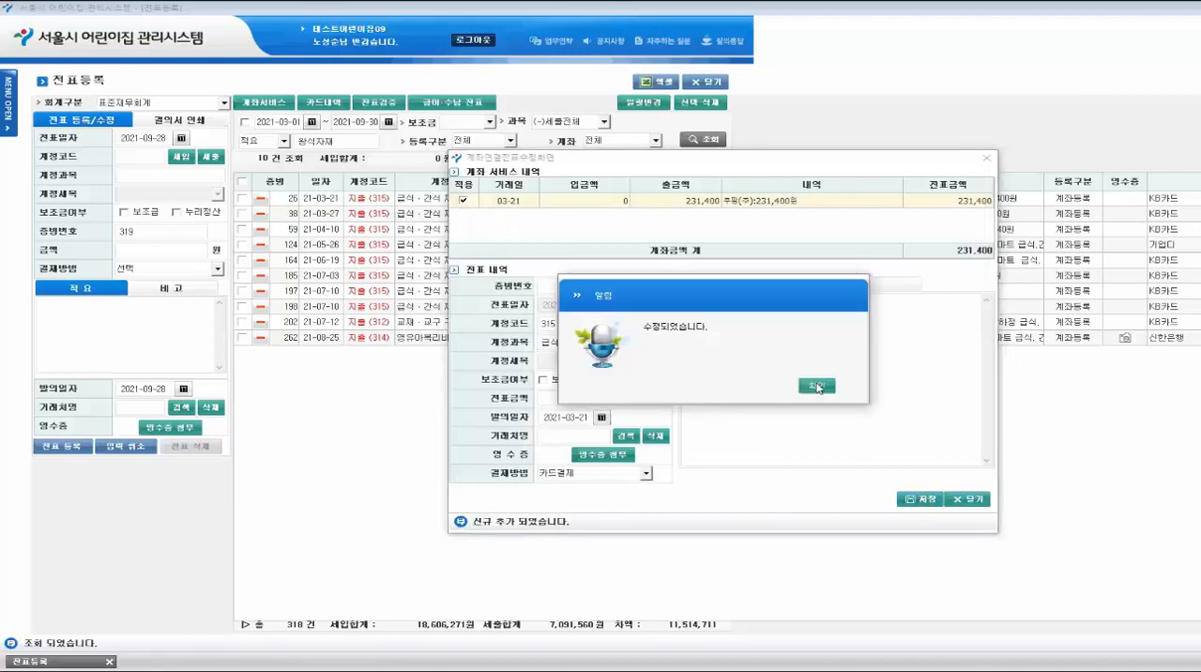
pyautogui.click(818, 387)
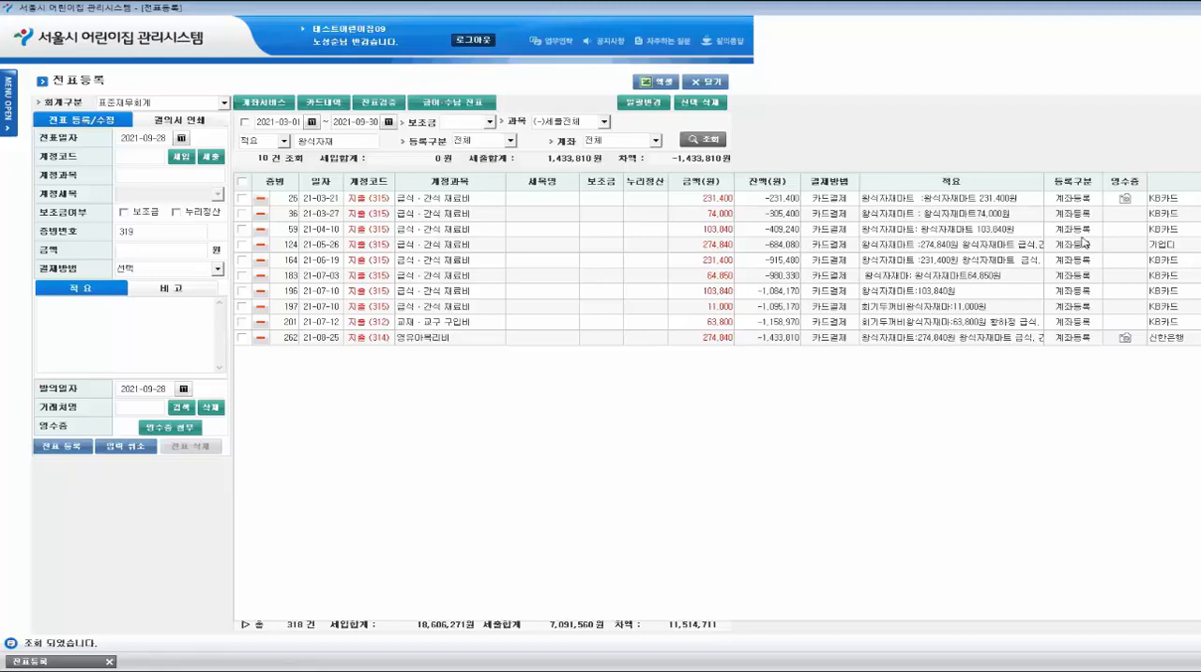
# - Preview the selected-voucher printout (선택 인쇄) for voucher 26 and examine its 지출결의서 and receipt image pages
pyautogui.click(242, 198)
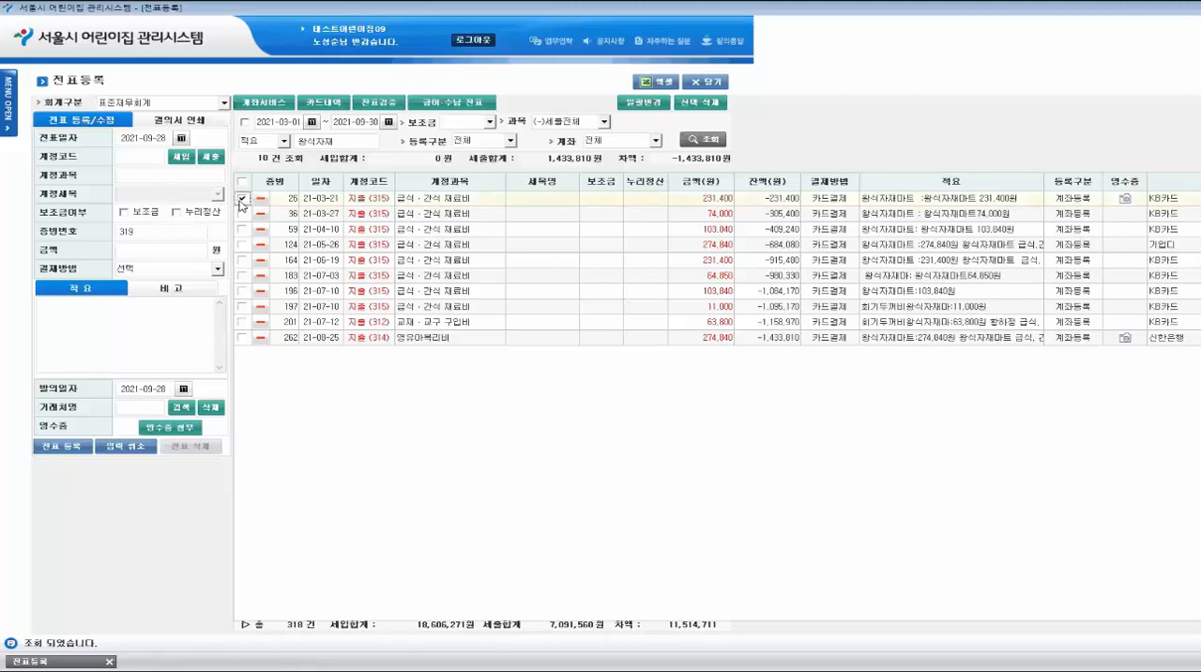
pyautogui.click(174, 122)
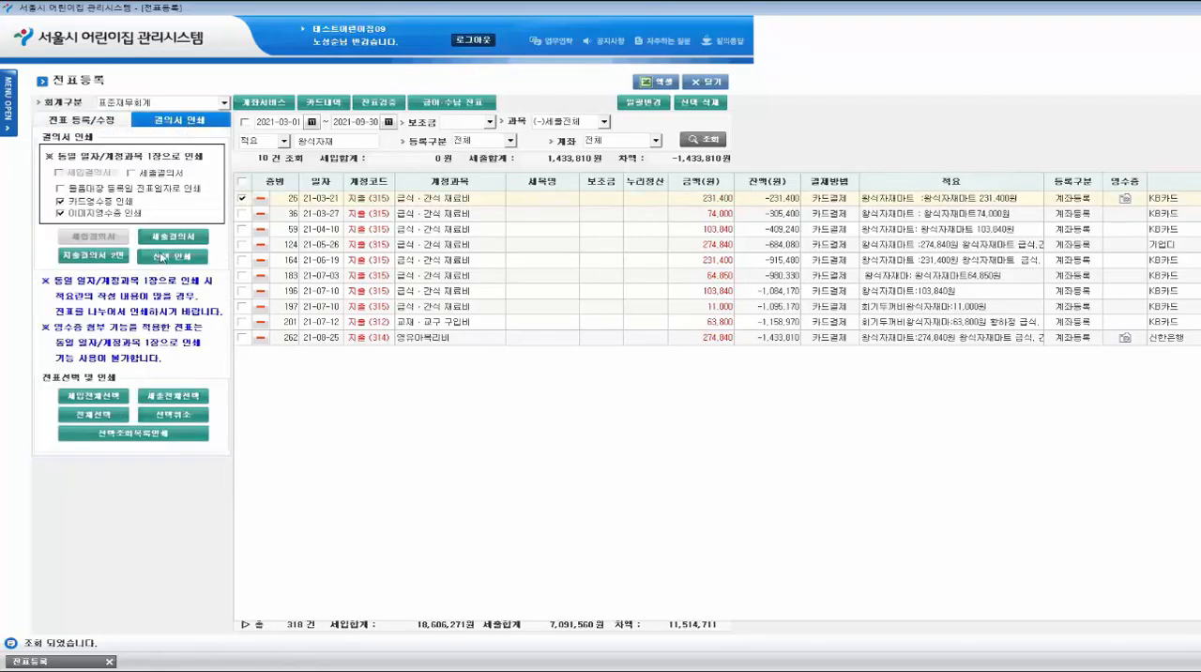
pyautogui.click(164, 255)
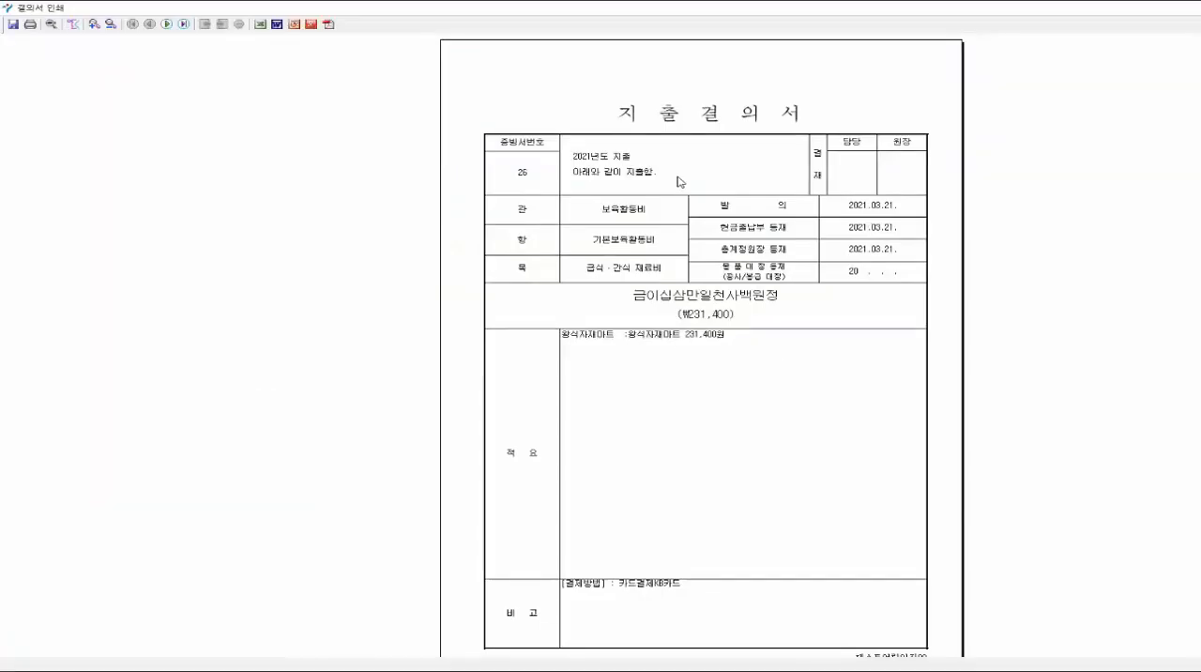
pyautogui.scroll(-1, 679, 182)
pyautogui.scroll(-2, 679, 181)
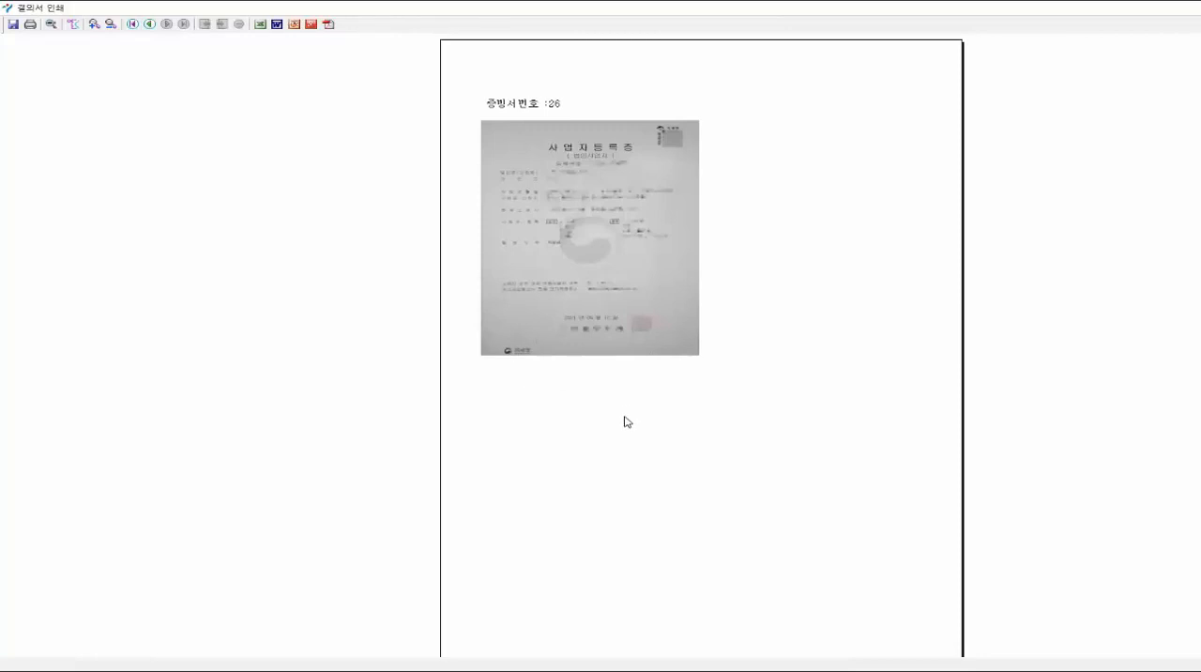
pyautogui.scroll(-1, 625, 418)
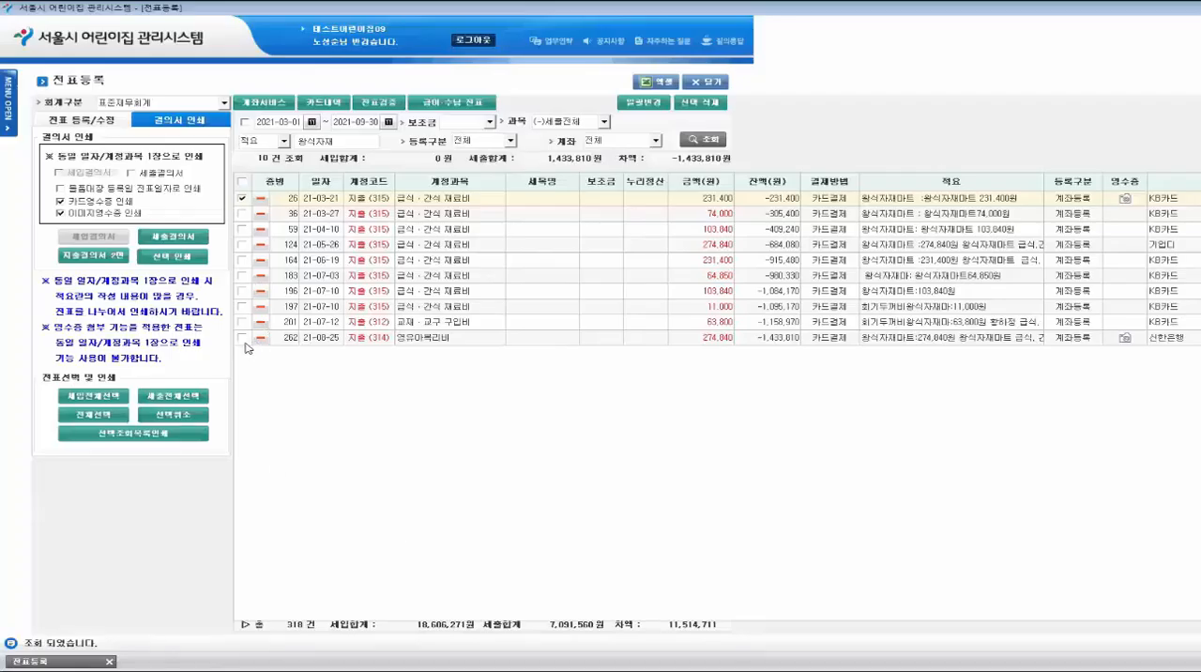
# - Add voucher 262 to the print selection, review both vouchers' 지출결의서 and receipt pages, and close the preview and 전표등록
pyautogui.click(242, 337)
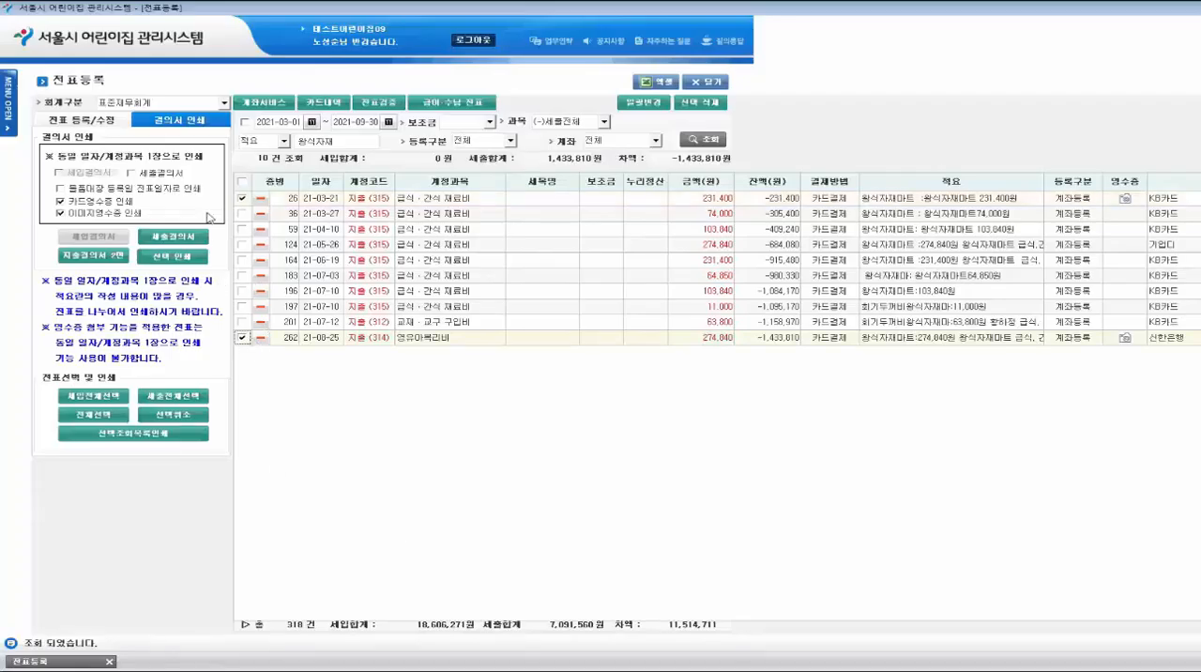
pyautogui.click(196, 118)
pyautogui.click(179, 242)
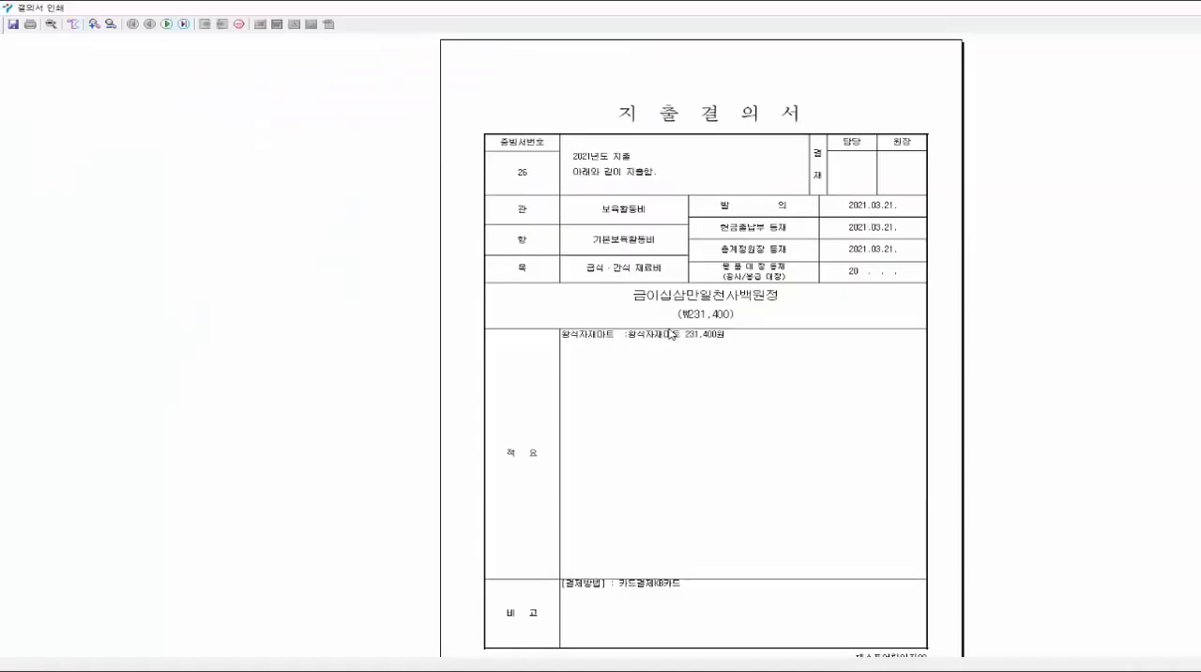
pyautogui.scroll(-5, 670, 333)
pyautogui.scroll(-1, 671, 333)
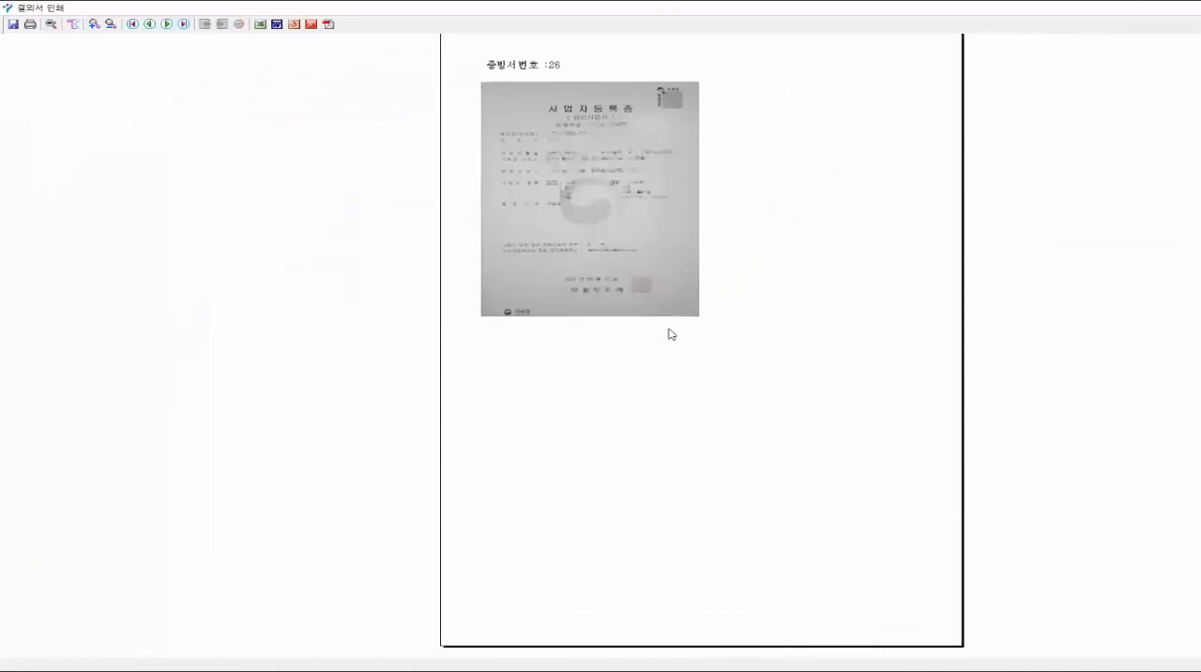
pyautogui.scroll(-3, 671, 333)
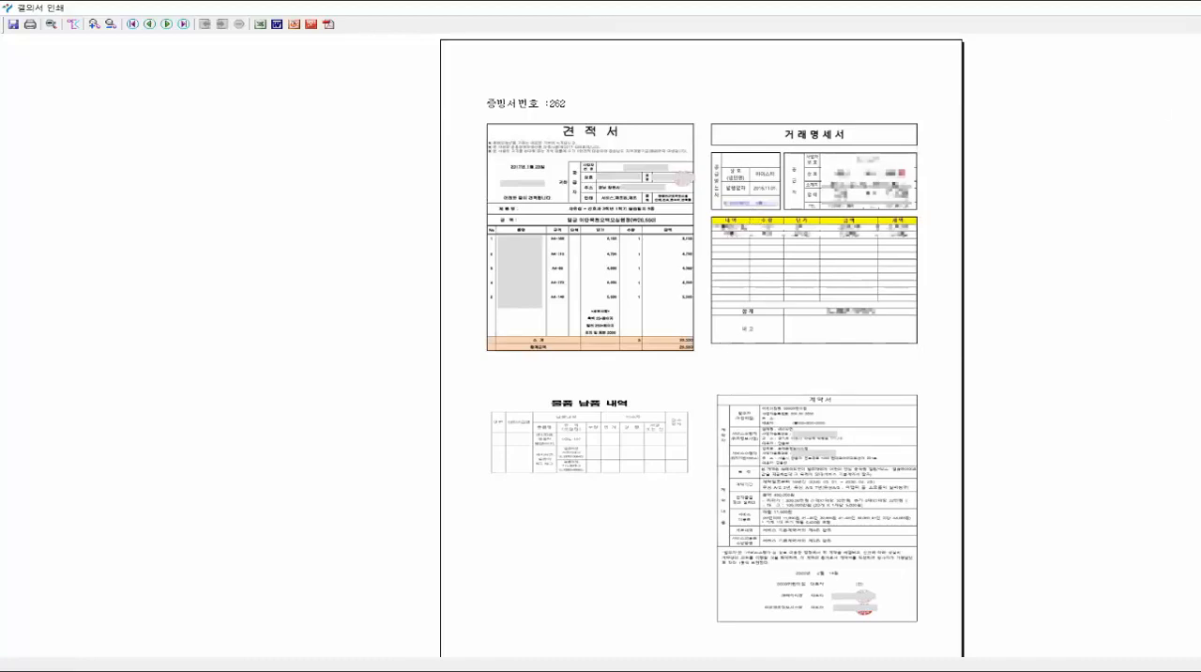
pyautogui.press('Escape')
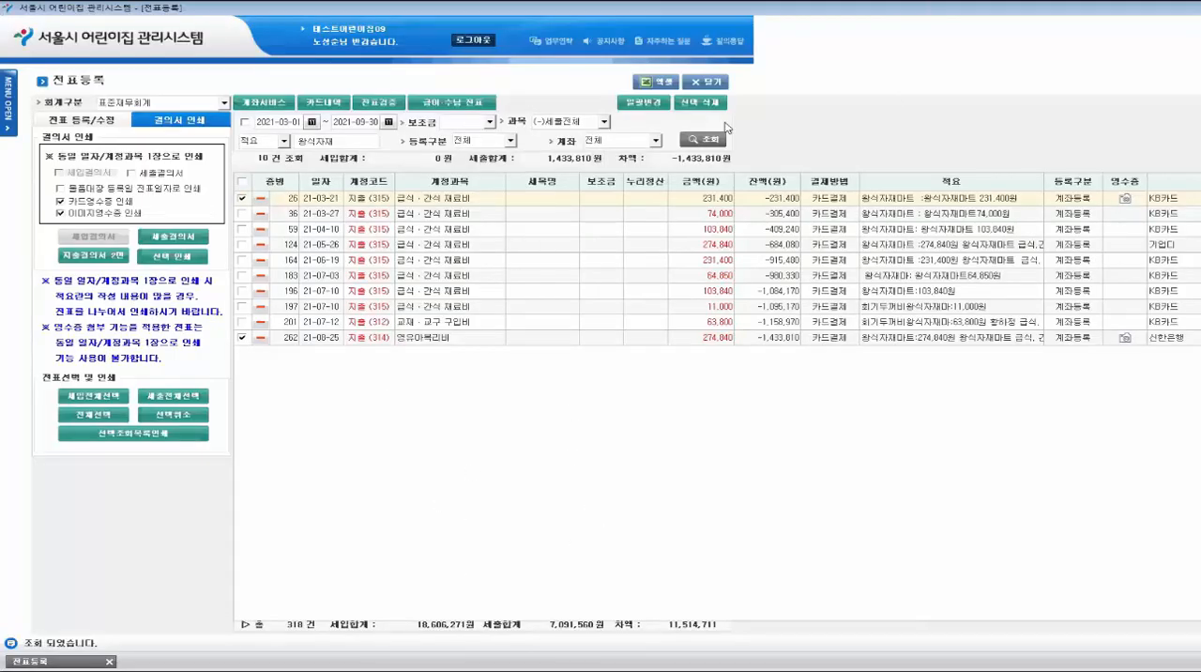
pyautogui.click(705, 82)
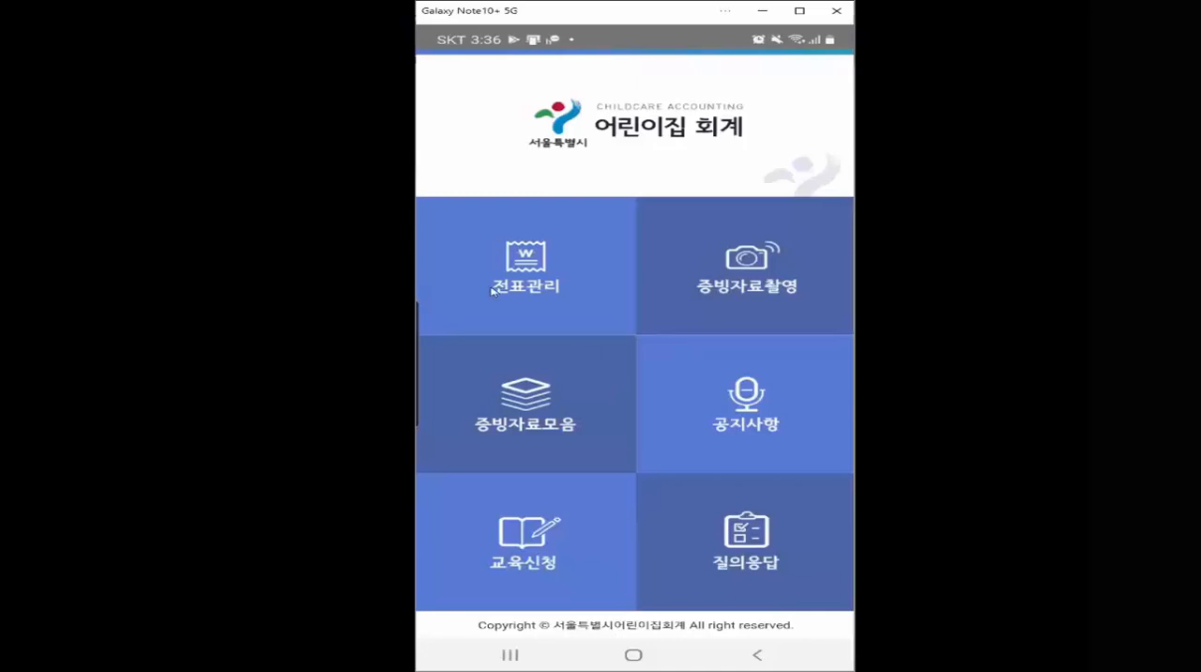
# - In the 어린이집 회계 mobile app's 전표관리, open the 09.01 withdrawal of 80,000 and set its account to [211]수용비 및 수수료
pyautogui.click(514, 271)
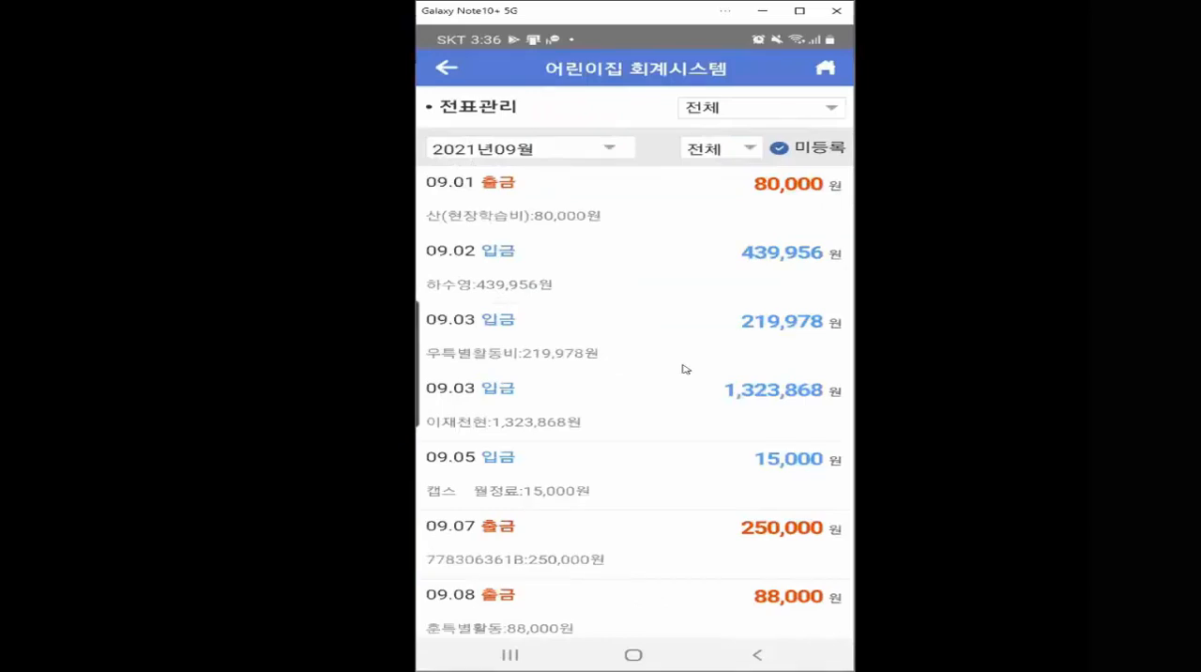
pyautogui.click(583, 212)
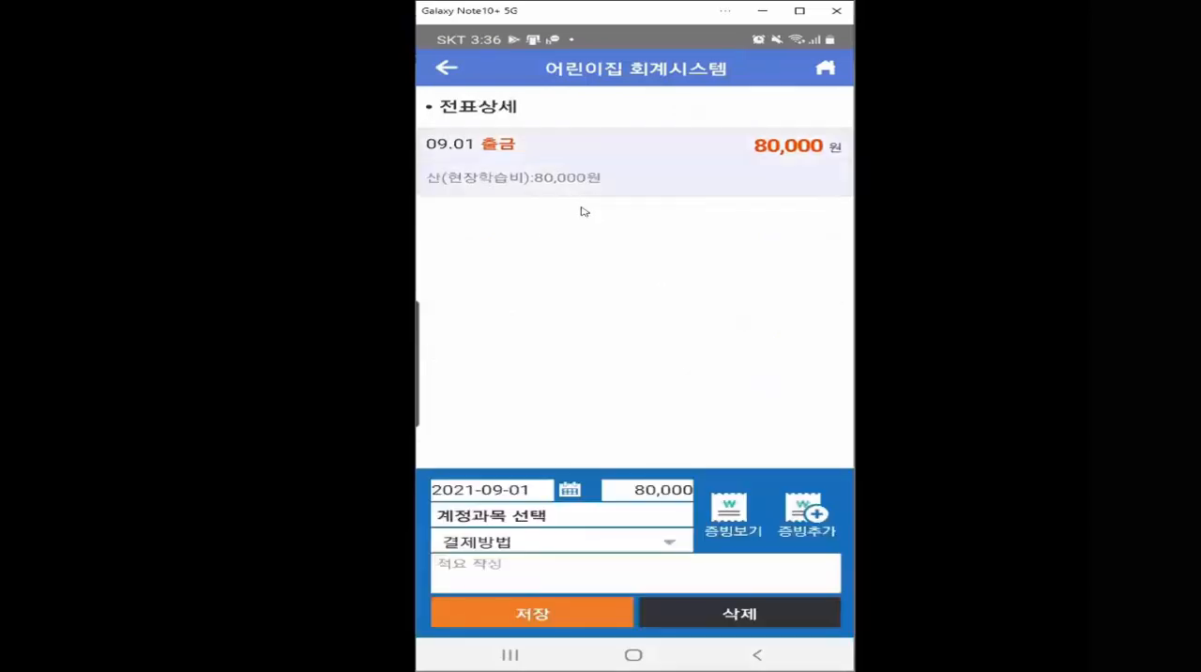
pyautogui.click(514, 517)
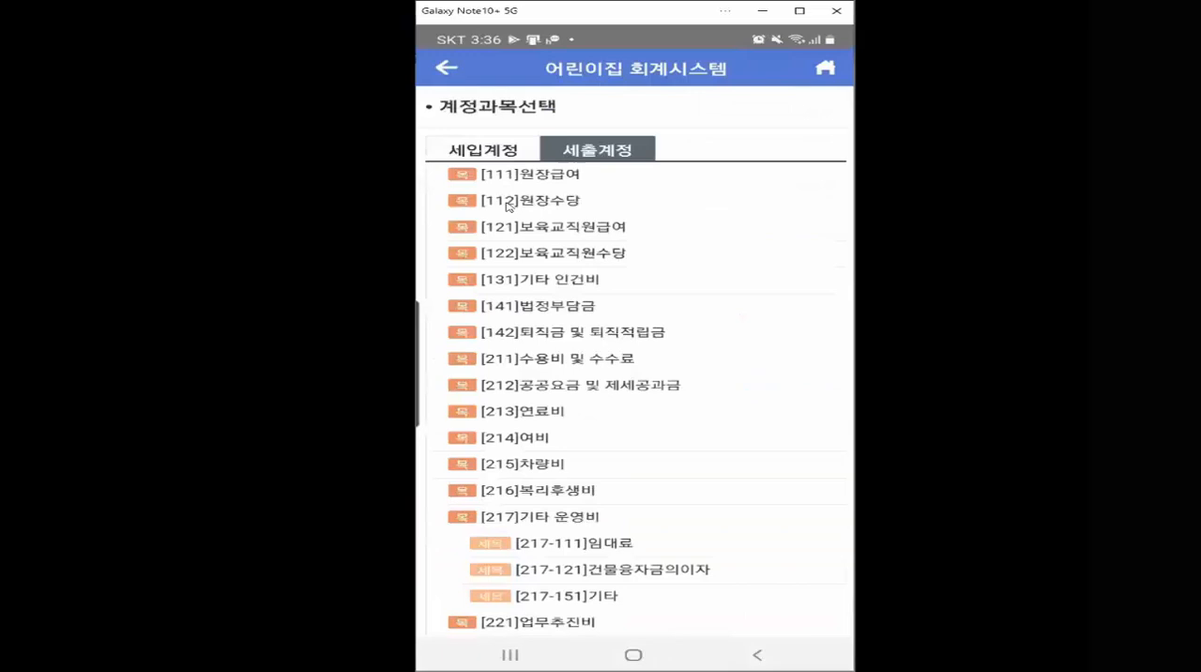
pyautogui.scroll(-3, 551, 455)
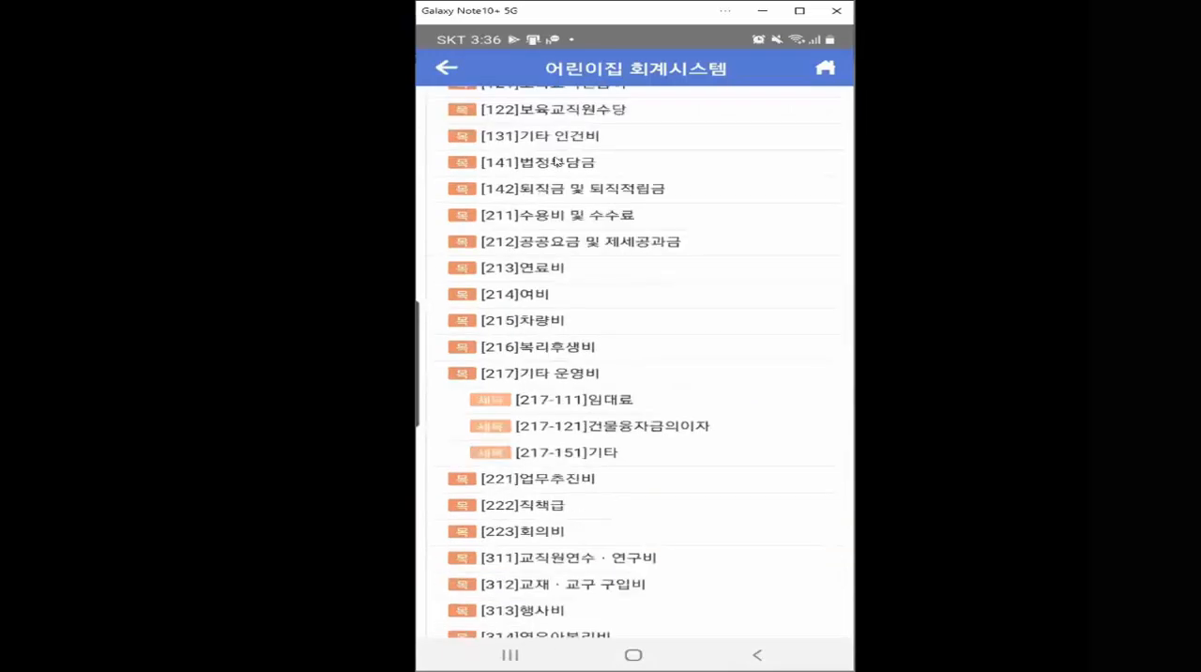
pyautogui.click(556, 214)
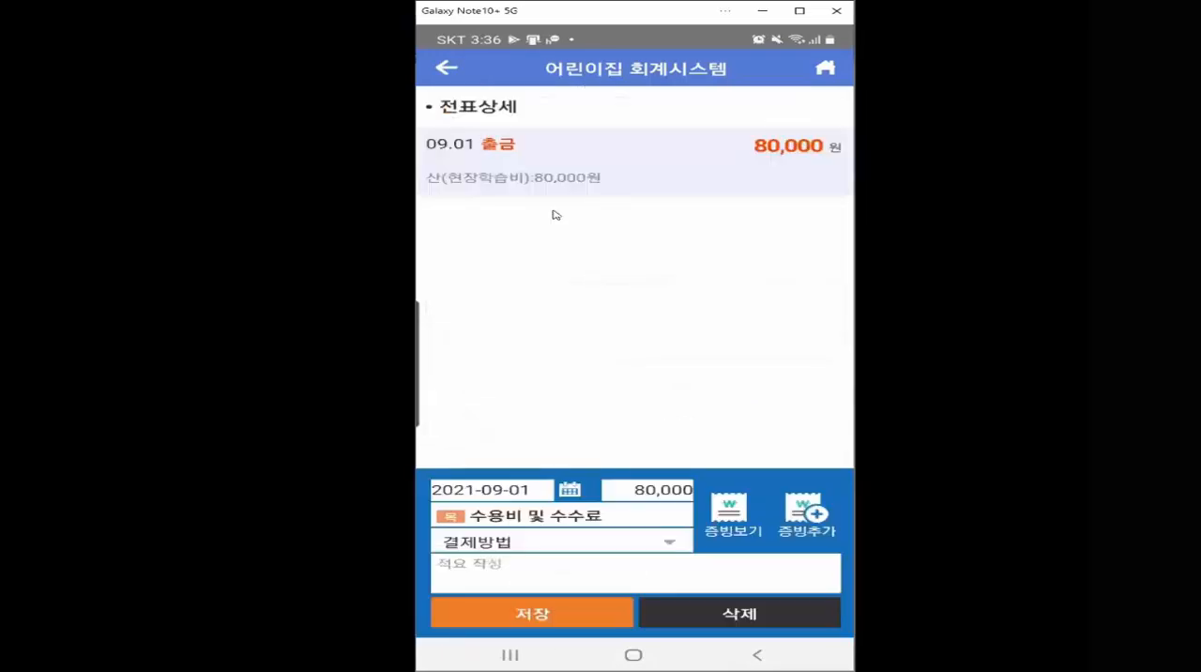
# - Set the payment method to 카드결제, enter "ㅓㄴ리ㅏㄴ회ㅜ리ㅗㅜ기ㅏㅅ" as the 적요, and save the 09.01 voucher
pyautogui.click(531, 546)
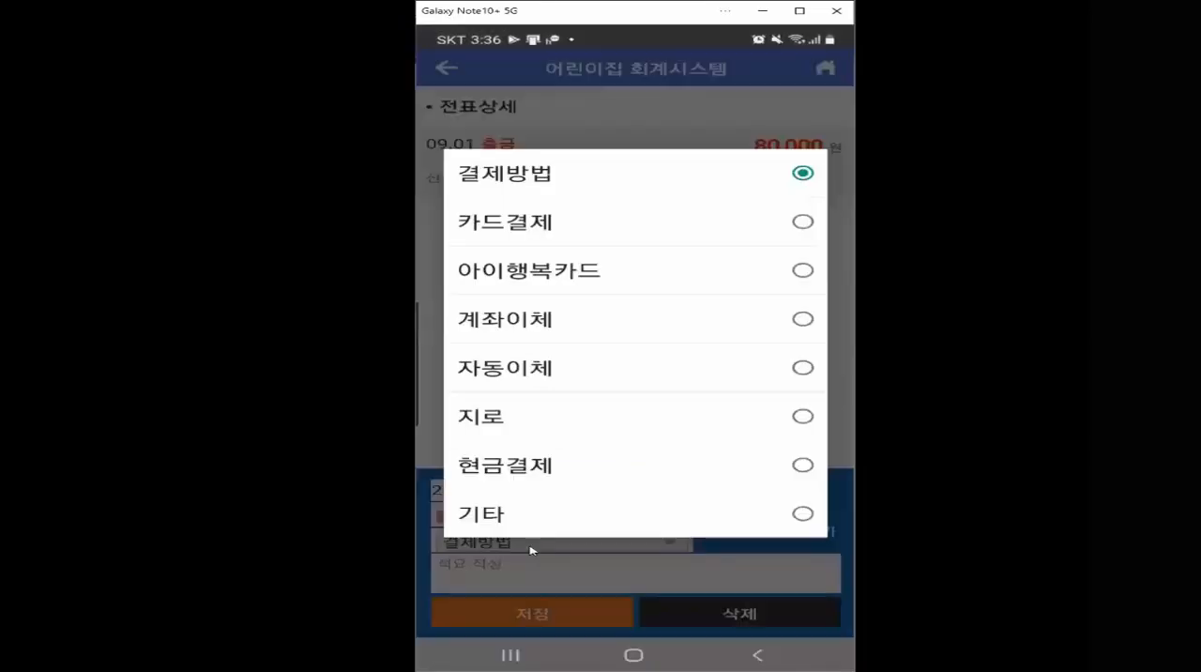
pyautogui.click(546, 230)
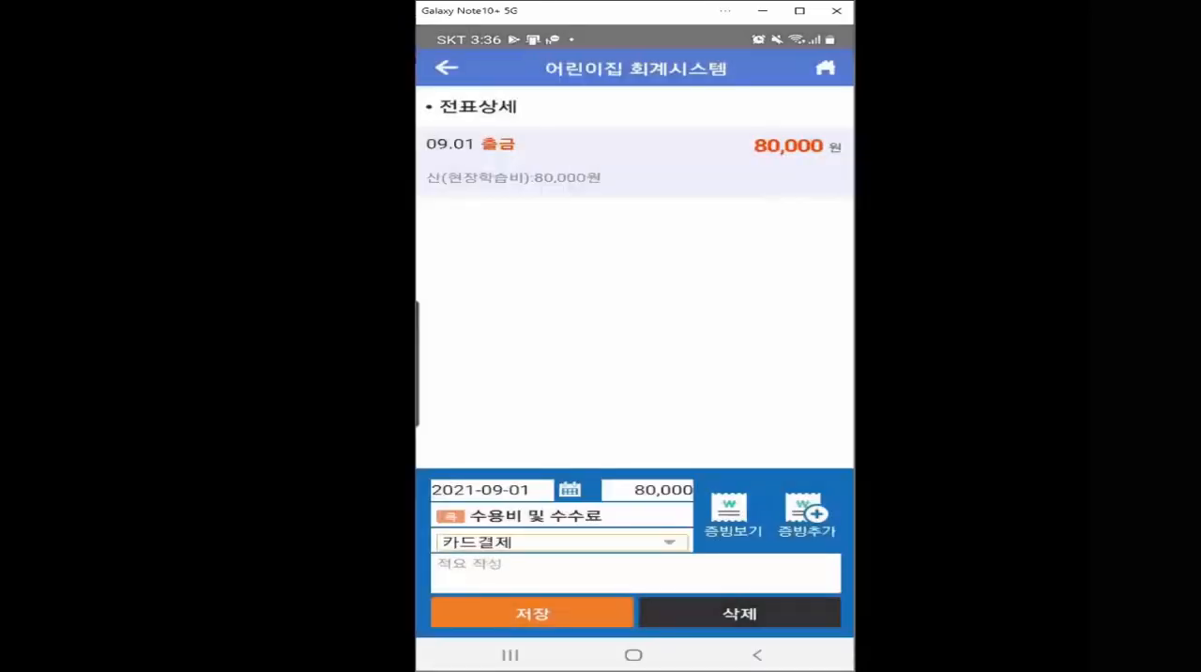
pyautogui.click(483, 568)
pyautogui.write('ㅓㄴㄹㅣㅏㄴ회ㄱㅜㄹㅣㅗㄱㅜㄱㅣㅏㅅ')
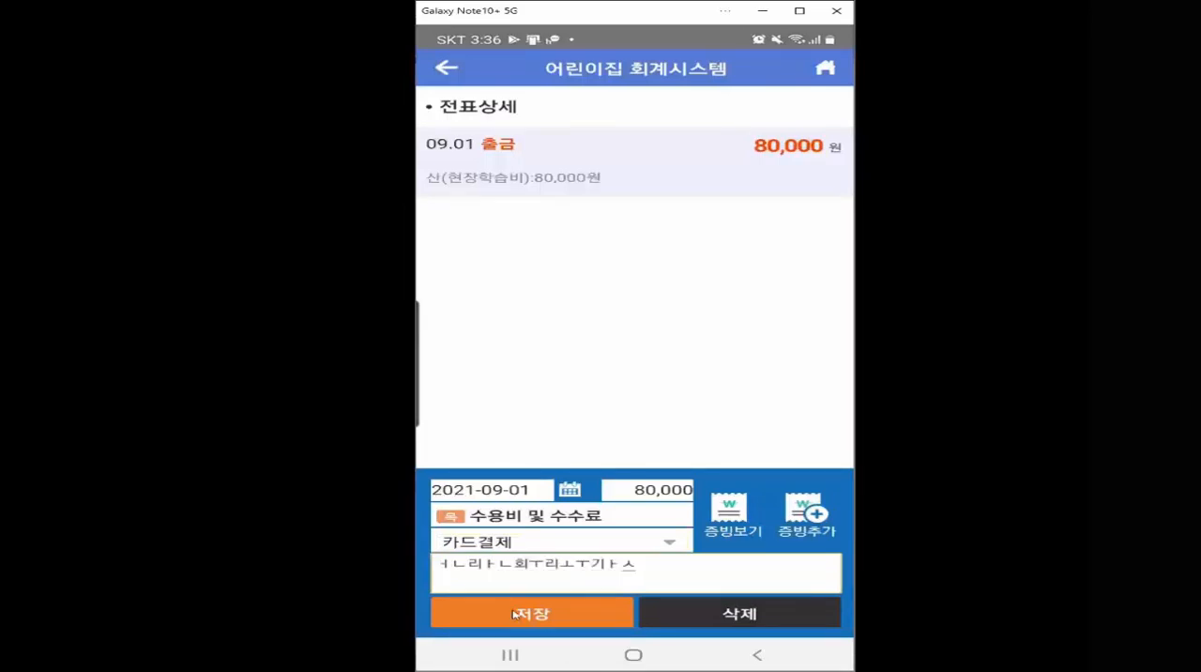
pyautogui.click(512, 612)
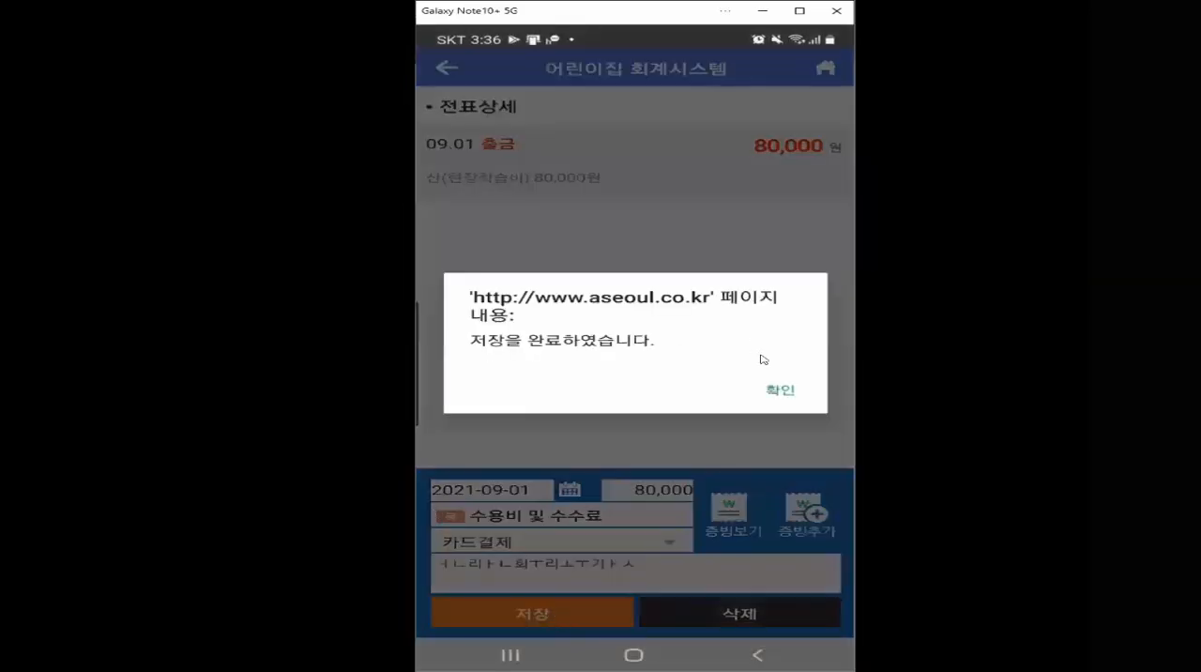
pyautogui.click(790, 392)
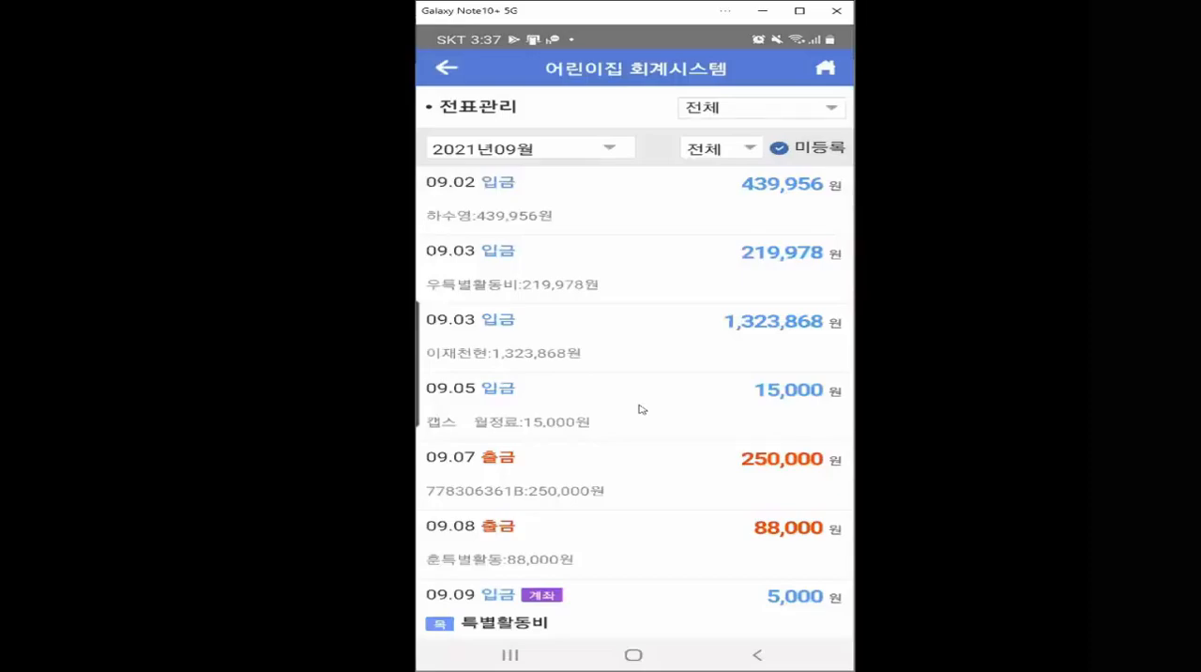
# - Check the available bank account and 입금/출금 filter options in 전표관리, keeping both at 전체
pyautogui.click(748, 112)
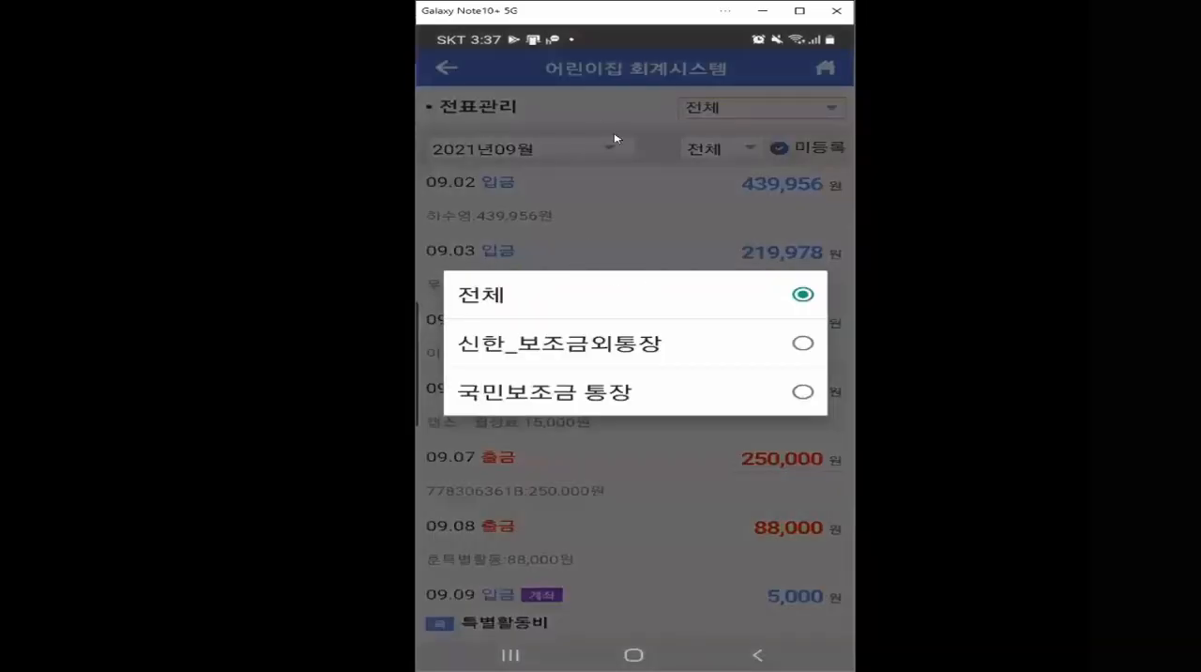
pyautogui.click(616, 141)
pyautogui.click(730, 150)
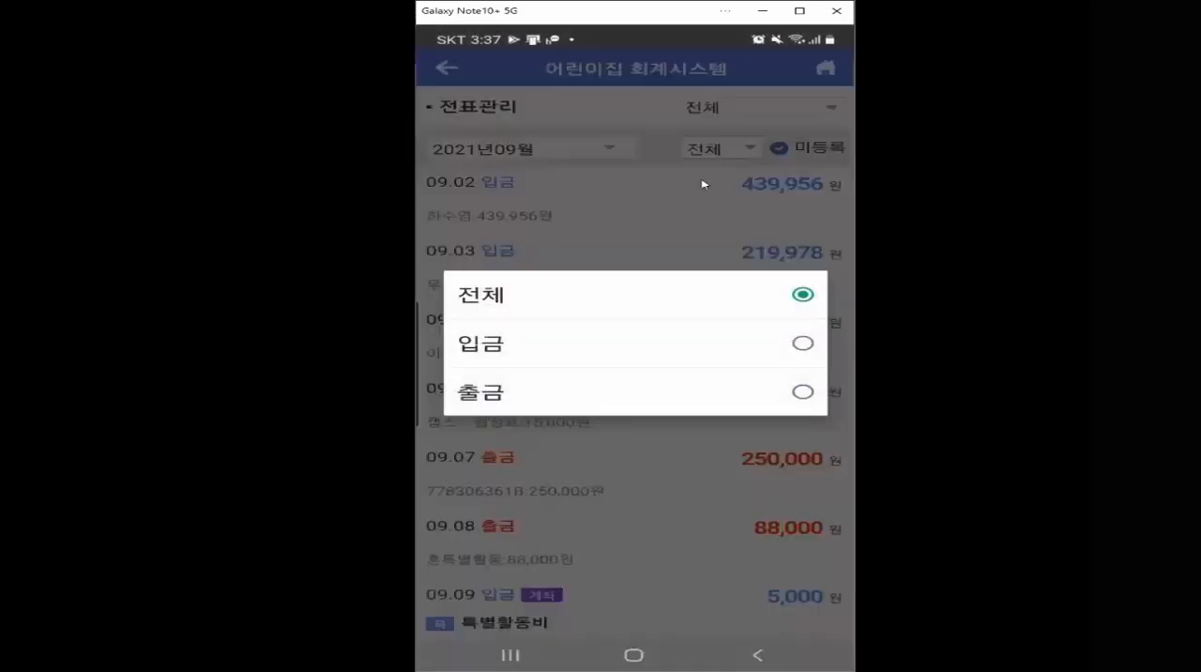
pyautogui.click(799, 156)
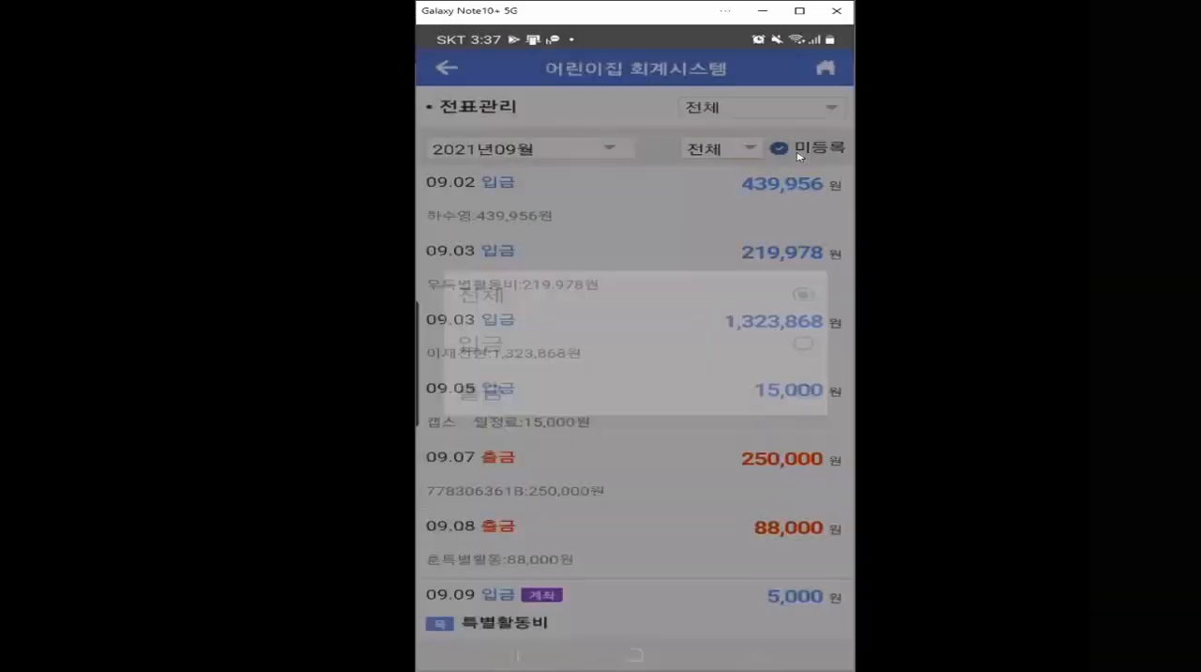
# - Turn off the 미등록 filter for 2021년09월 and look through the full list of registered and unregistered transactions
pyautogui.click(777, 148)
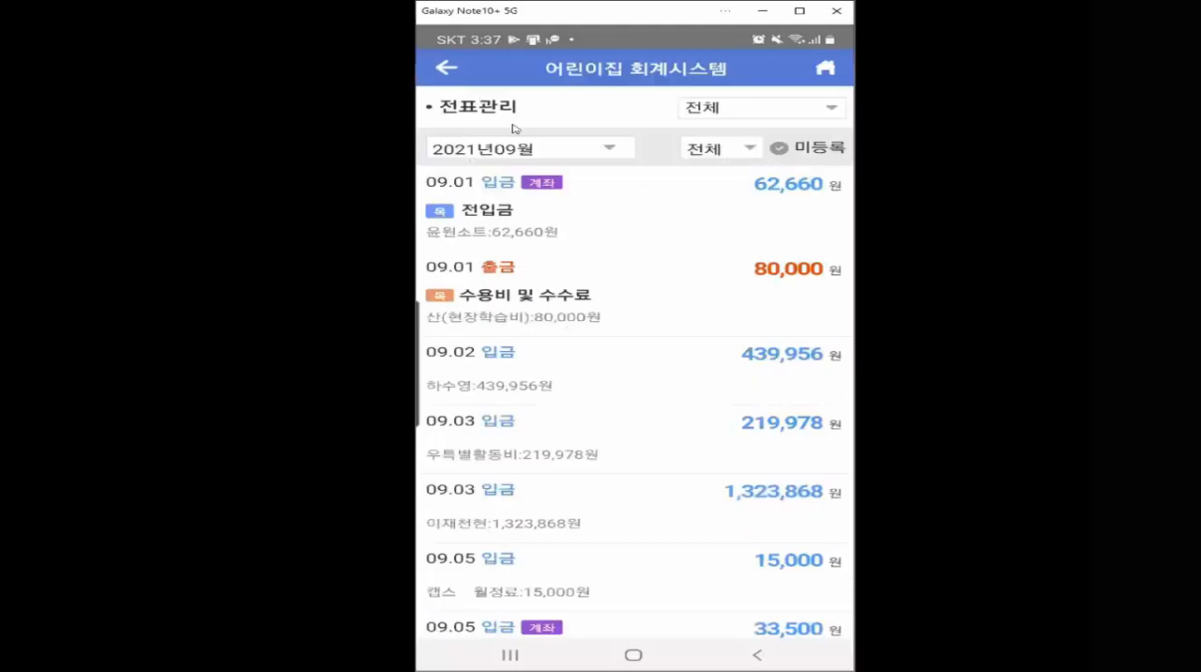
pyautogui.scroll(-10, 627, 348)
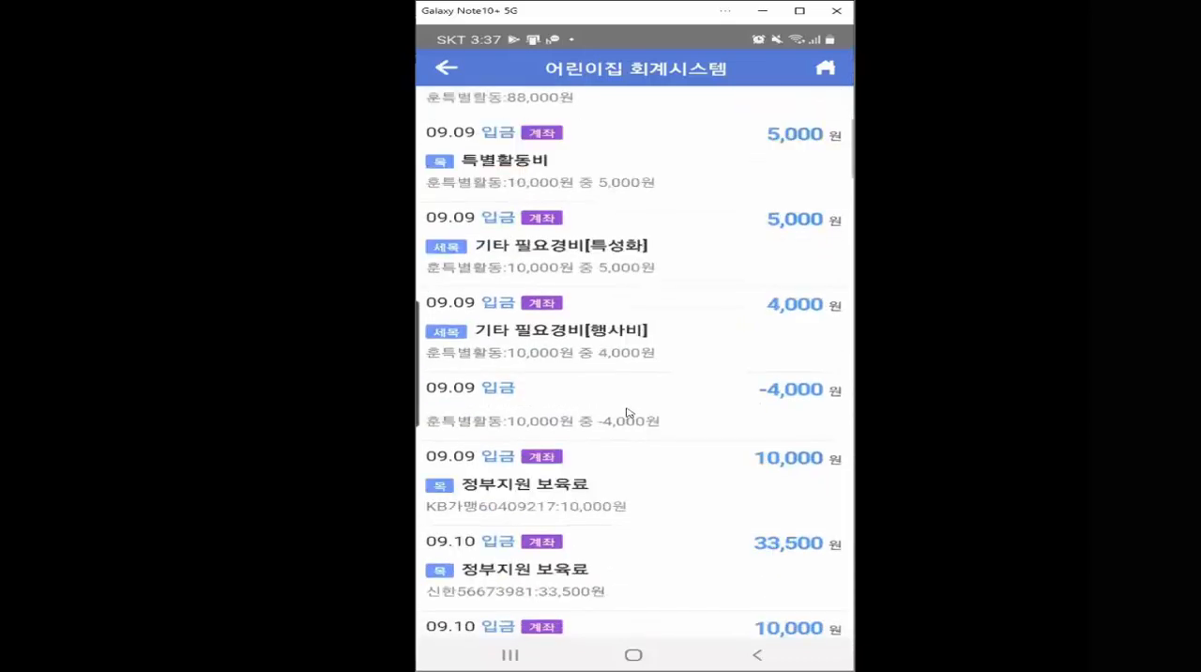
pyautogui.scroll(-8, 627, 413)
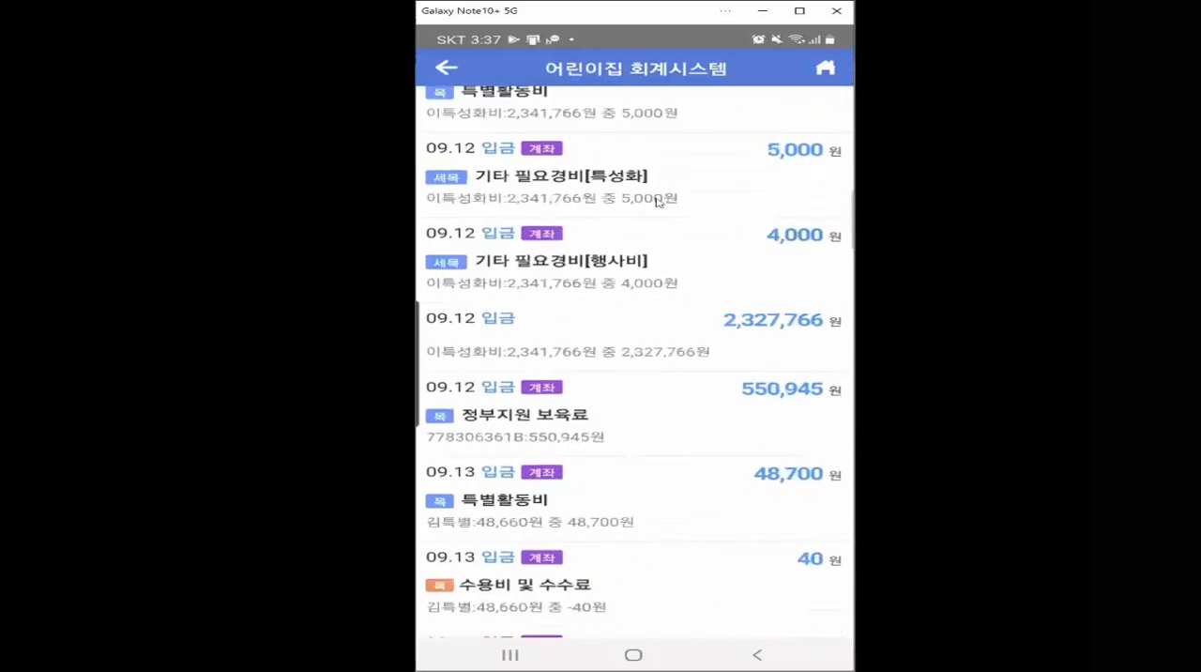
pyautogui.scroll(2, 666, 225)
pyautogui.scroll(-8, 676, 255)
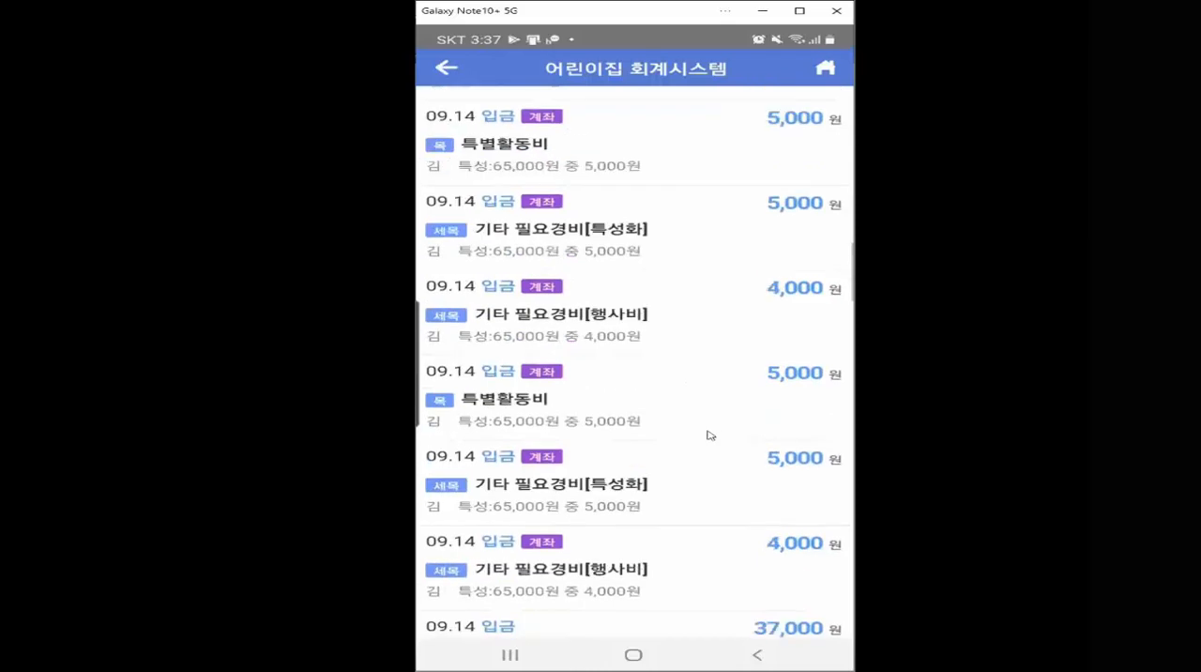
# - Leave the transaction list, photograph the monitor with 증빙자료촬영, and save the photo as evidence material
pyautogui.scroll(-1, 711, 434)
pyautogui.click(451, 72)
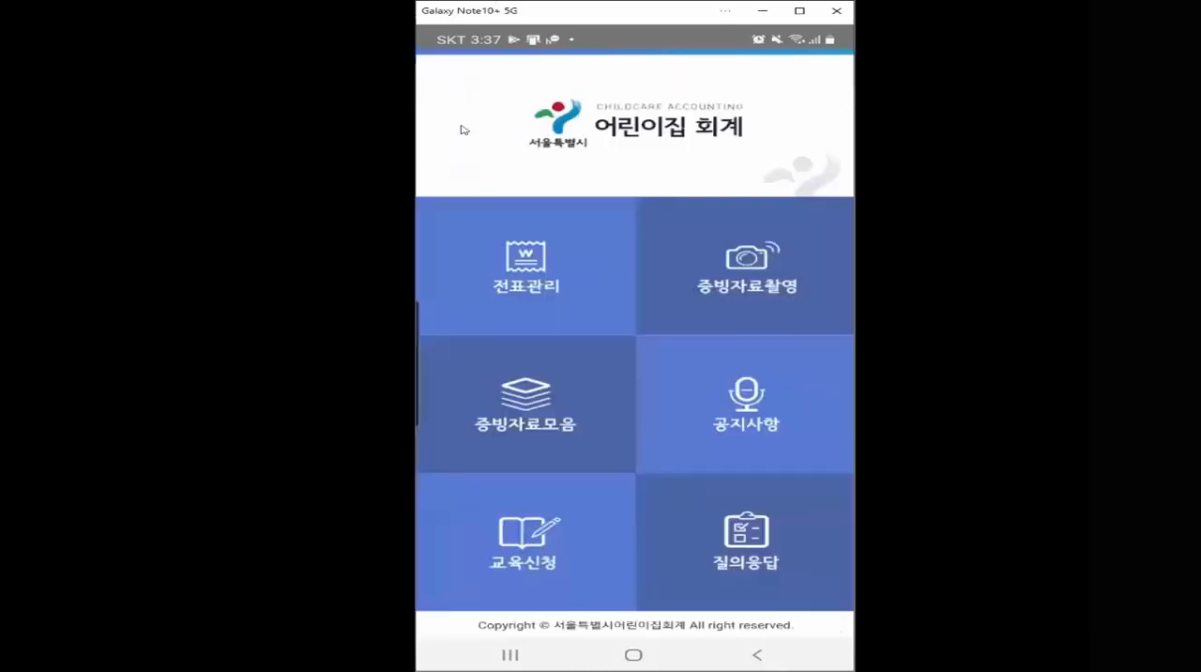
pyautogui.click(748, 295)
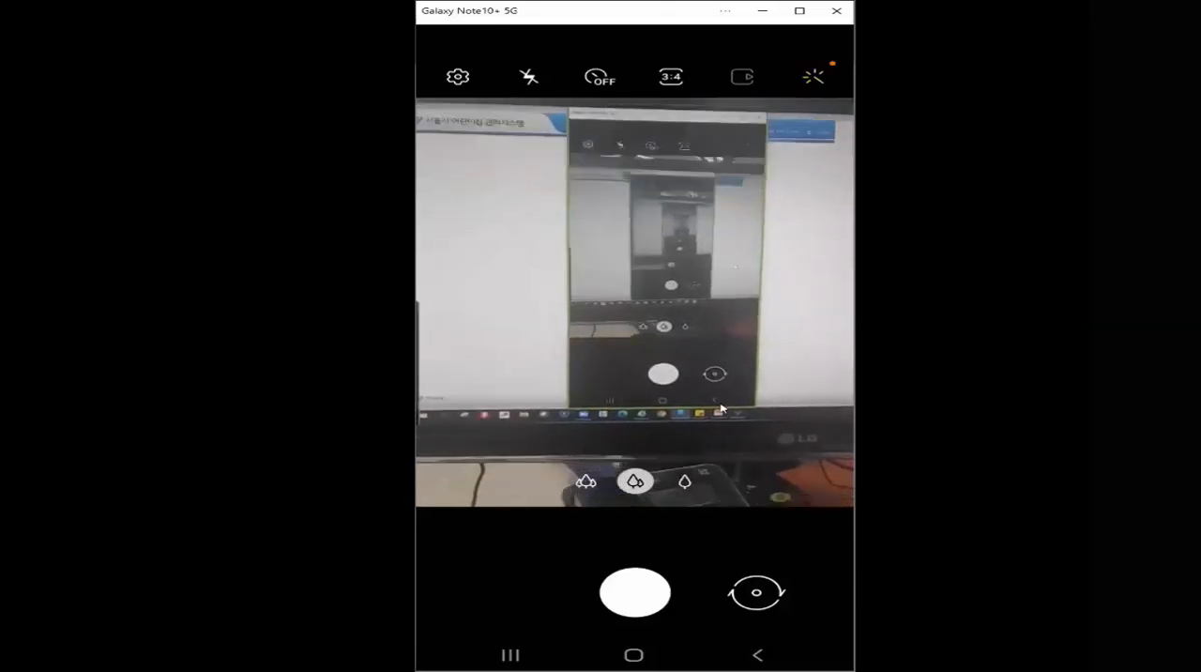
pyautogui.click(643, 601)
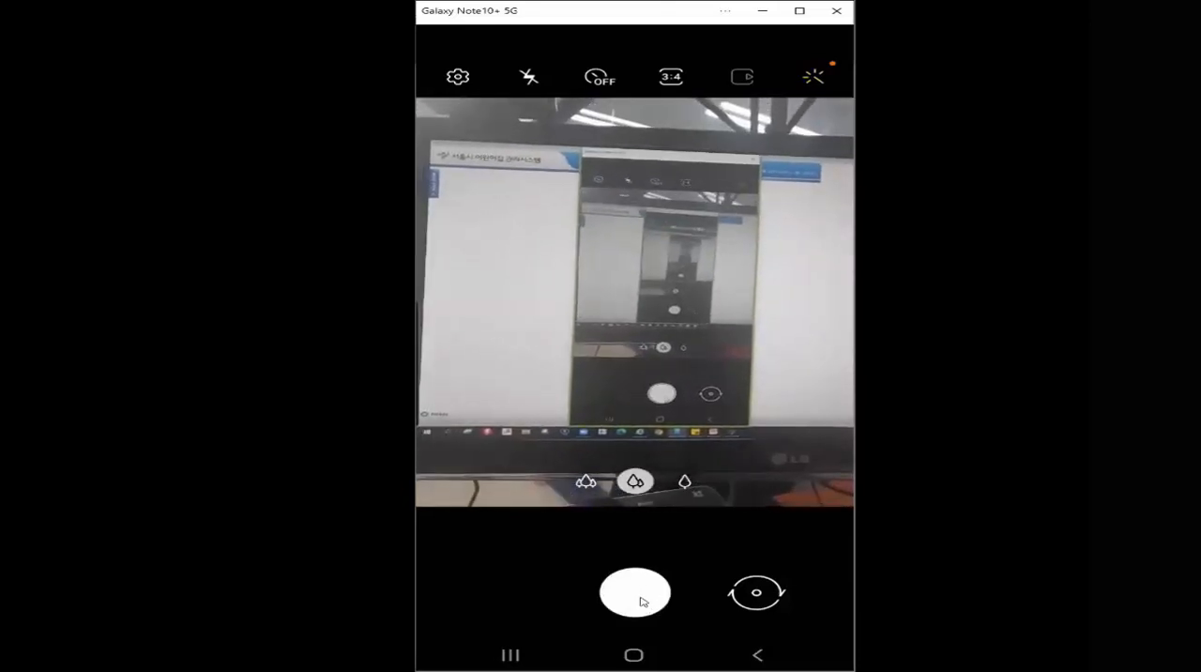
pyautogui.click(744, 619)
pyautogui.click(634, 374)
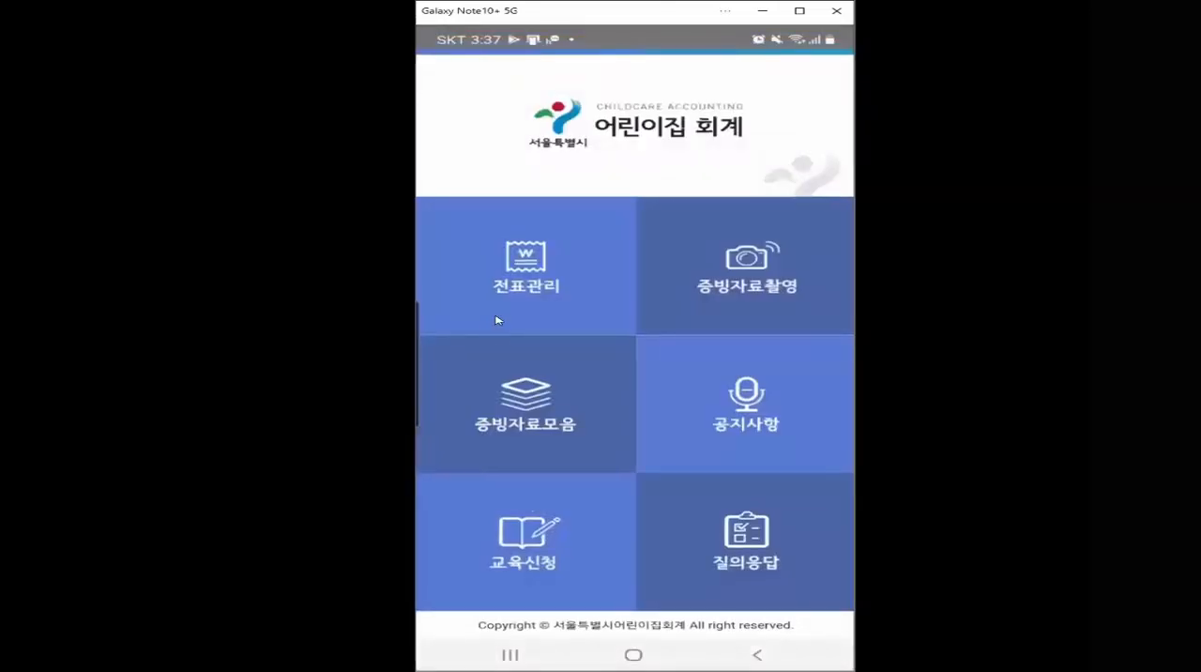
# - Check the evidence images collected for 2021년 9월 in 증빙자료모음, and return to the app's main screen
pyautogui.click(532, 411)
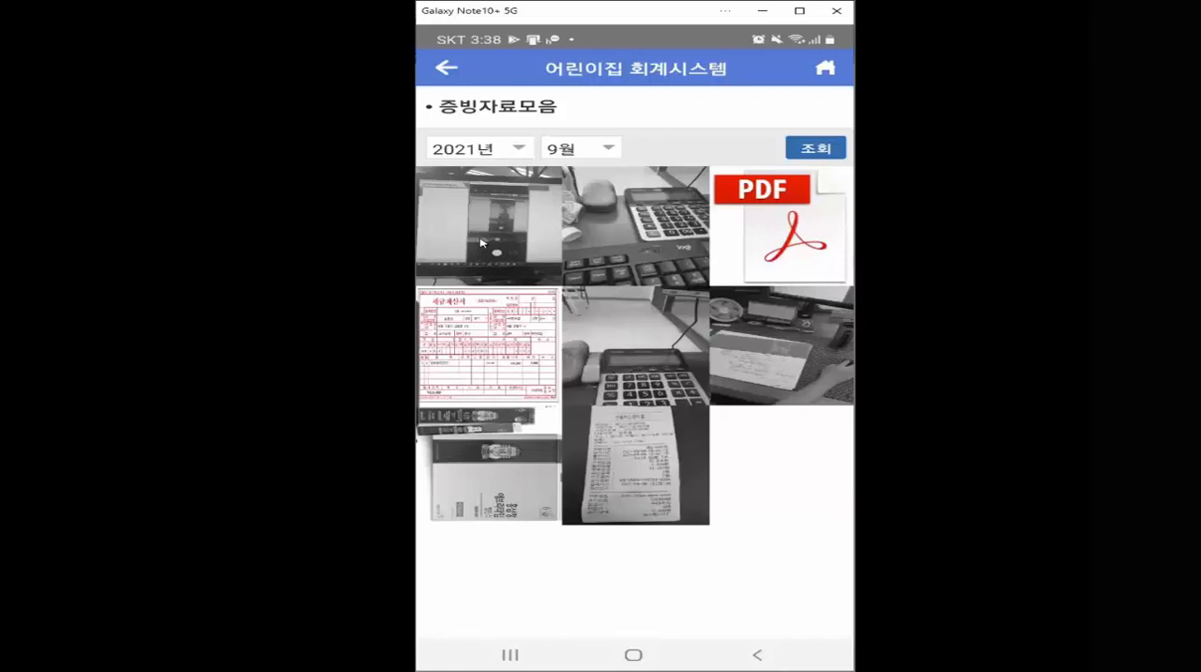
pyautogui.click(757, 654)
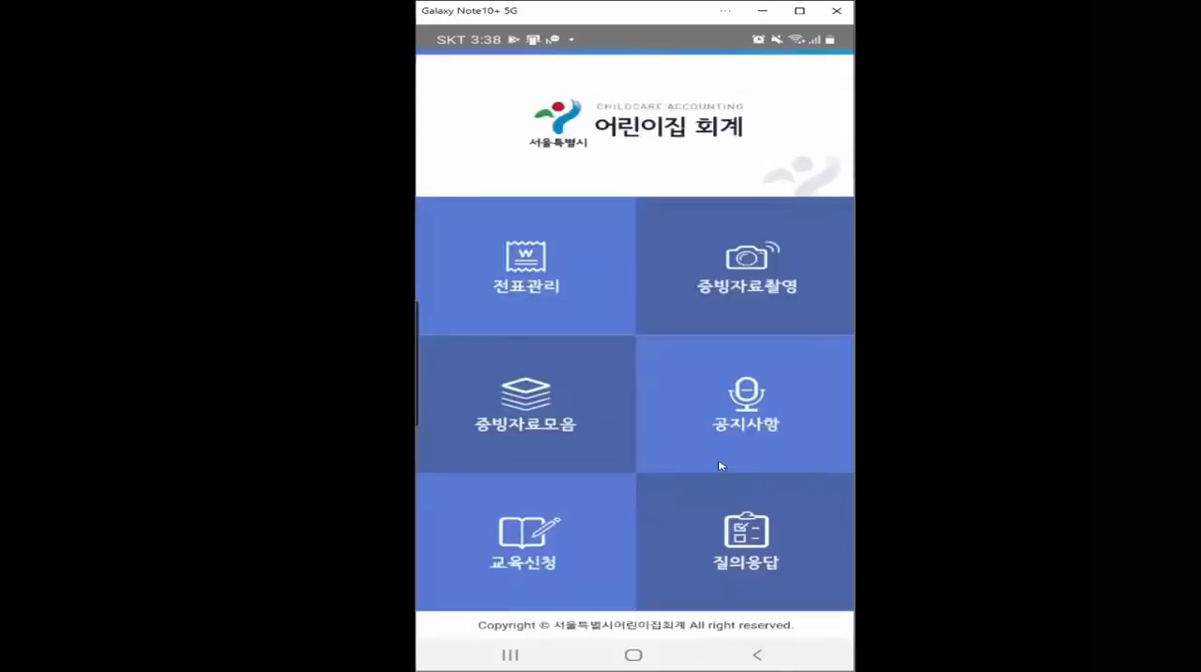